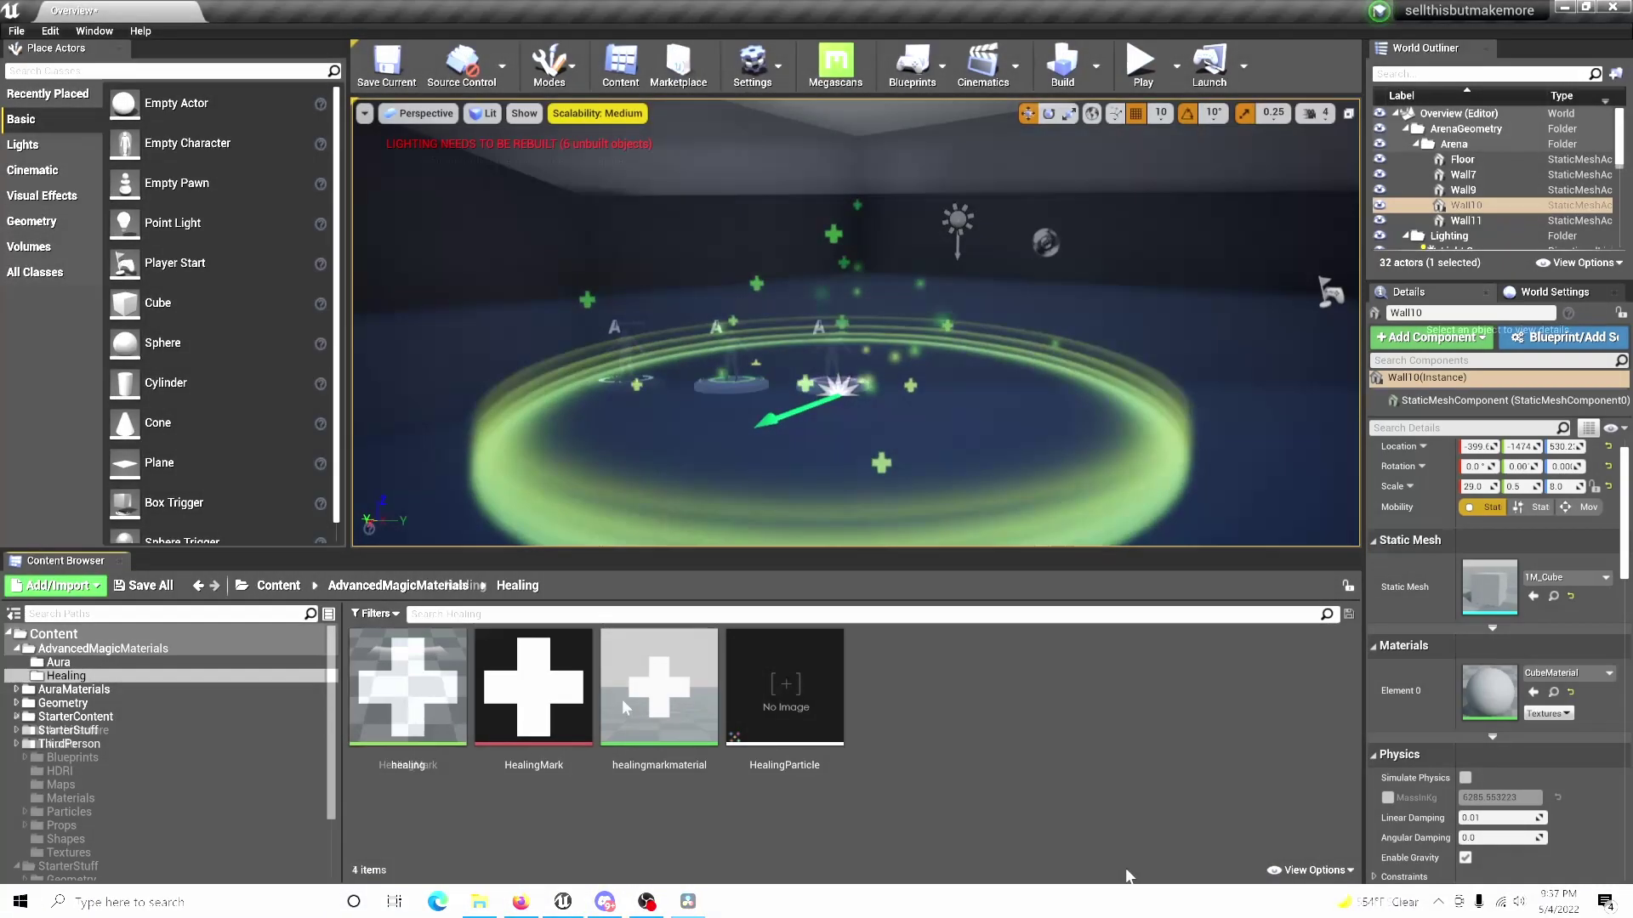
# Name the new material in the Healing folder "healing".
pyautogui.click(787, 354)
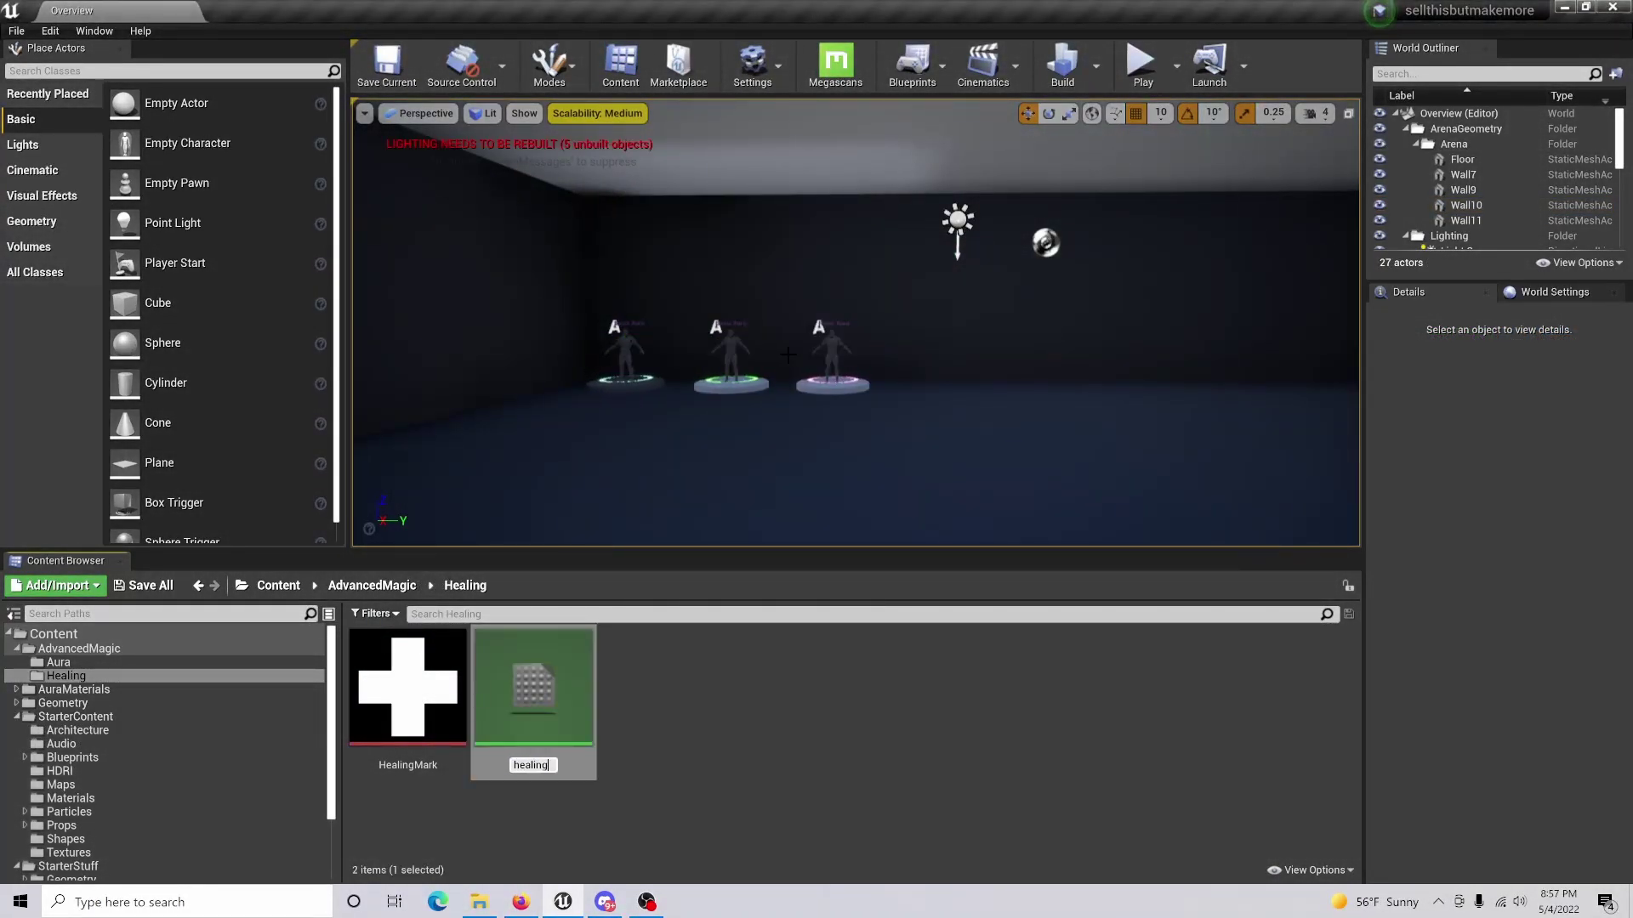
pyautogui.press('Return')
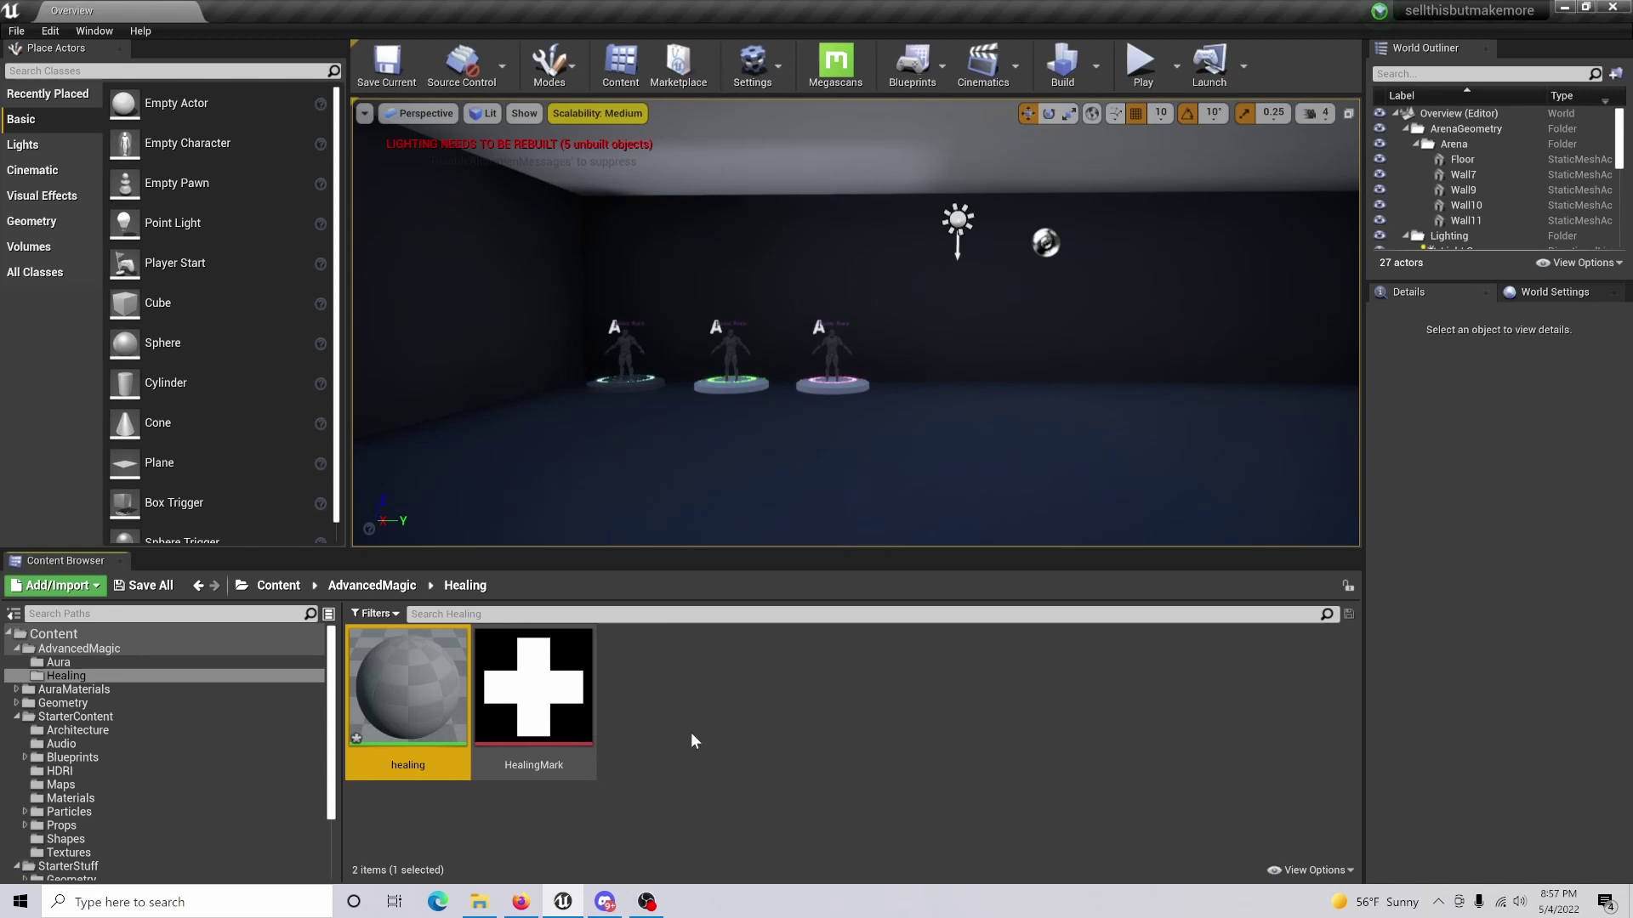
pyautogui.click(691, 733)
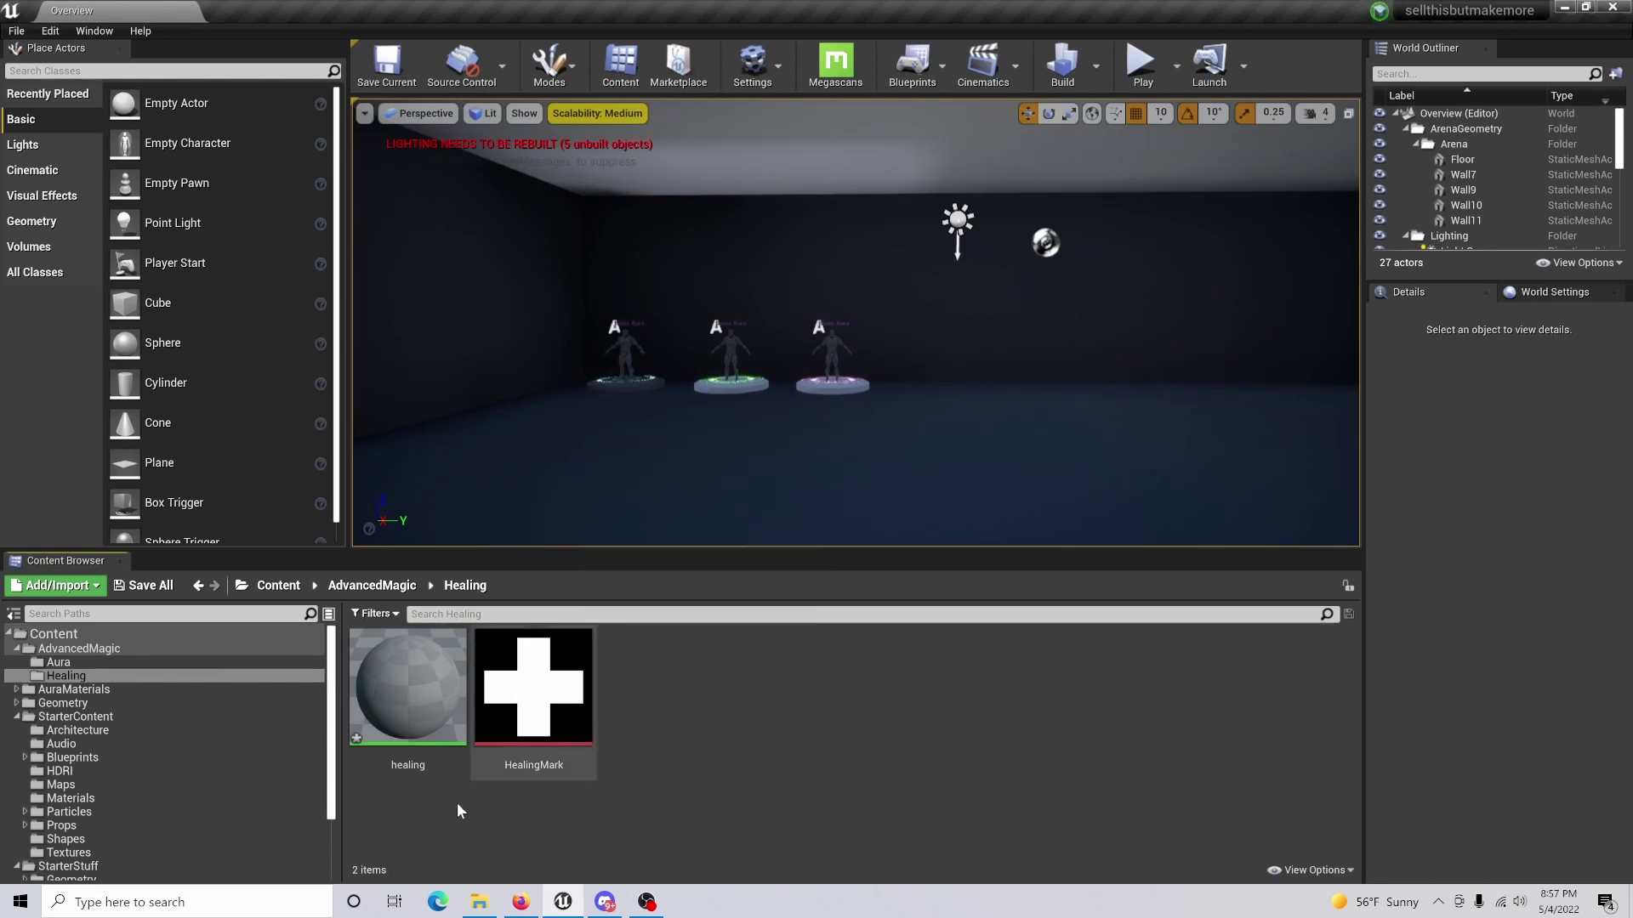
# Open the healing material and set its blend mode to Translucent.
pyautogui.doubleClick(409, 689)
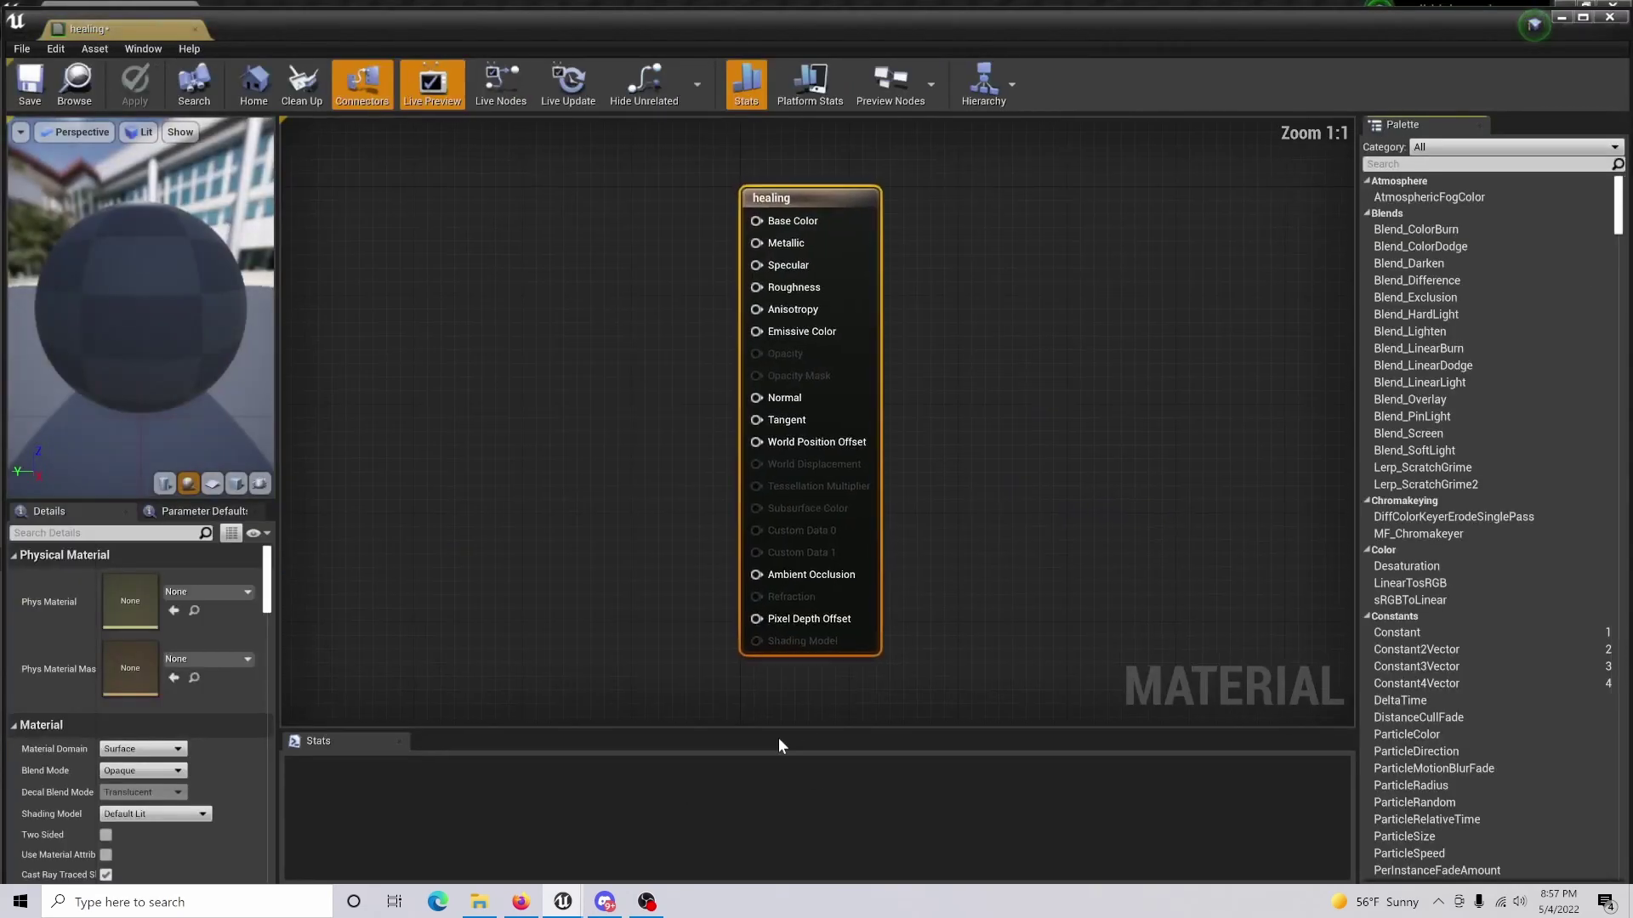
pyautogui.click(154, 770)
pyautogui.click(129, 815)
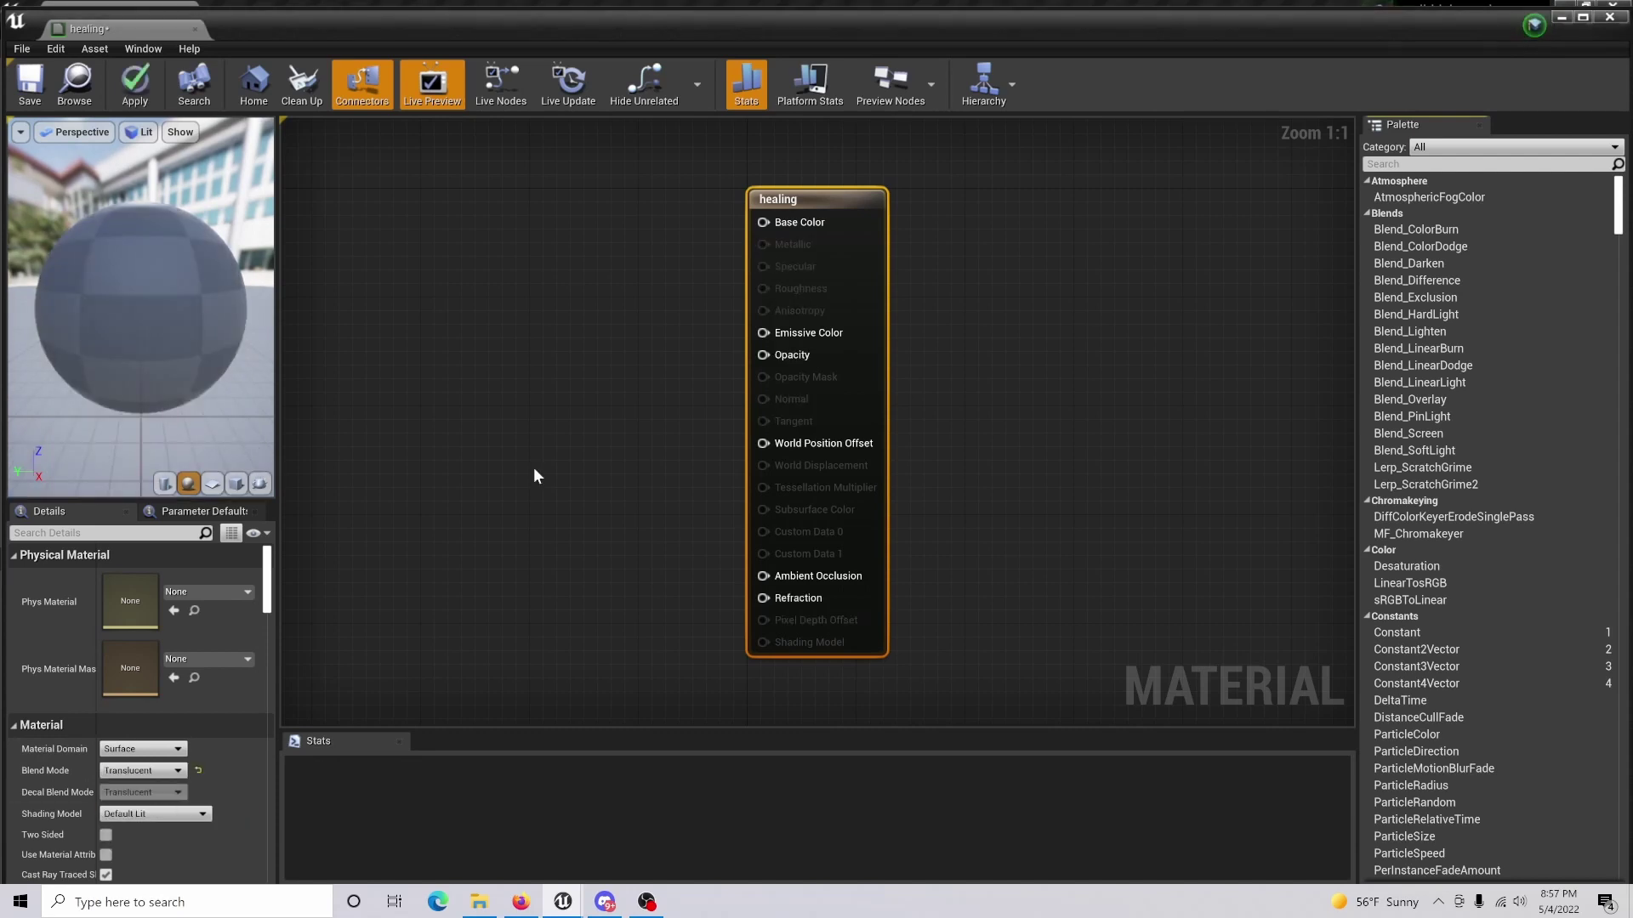
# Add a Texture Sample node to the material graph and assign the T_Burst_M texture to it.
pyautogui.moveTo(455, 489); pyautogui.dragTo(736, 532, button='right')
pyautogui.rightClick(671, 519)
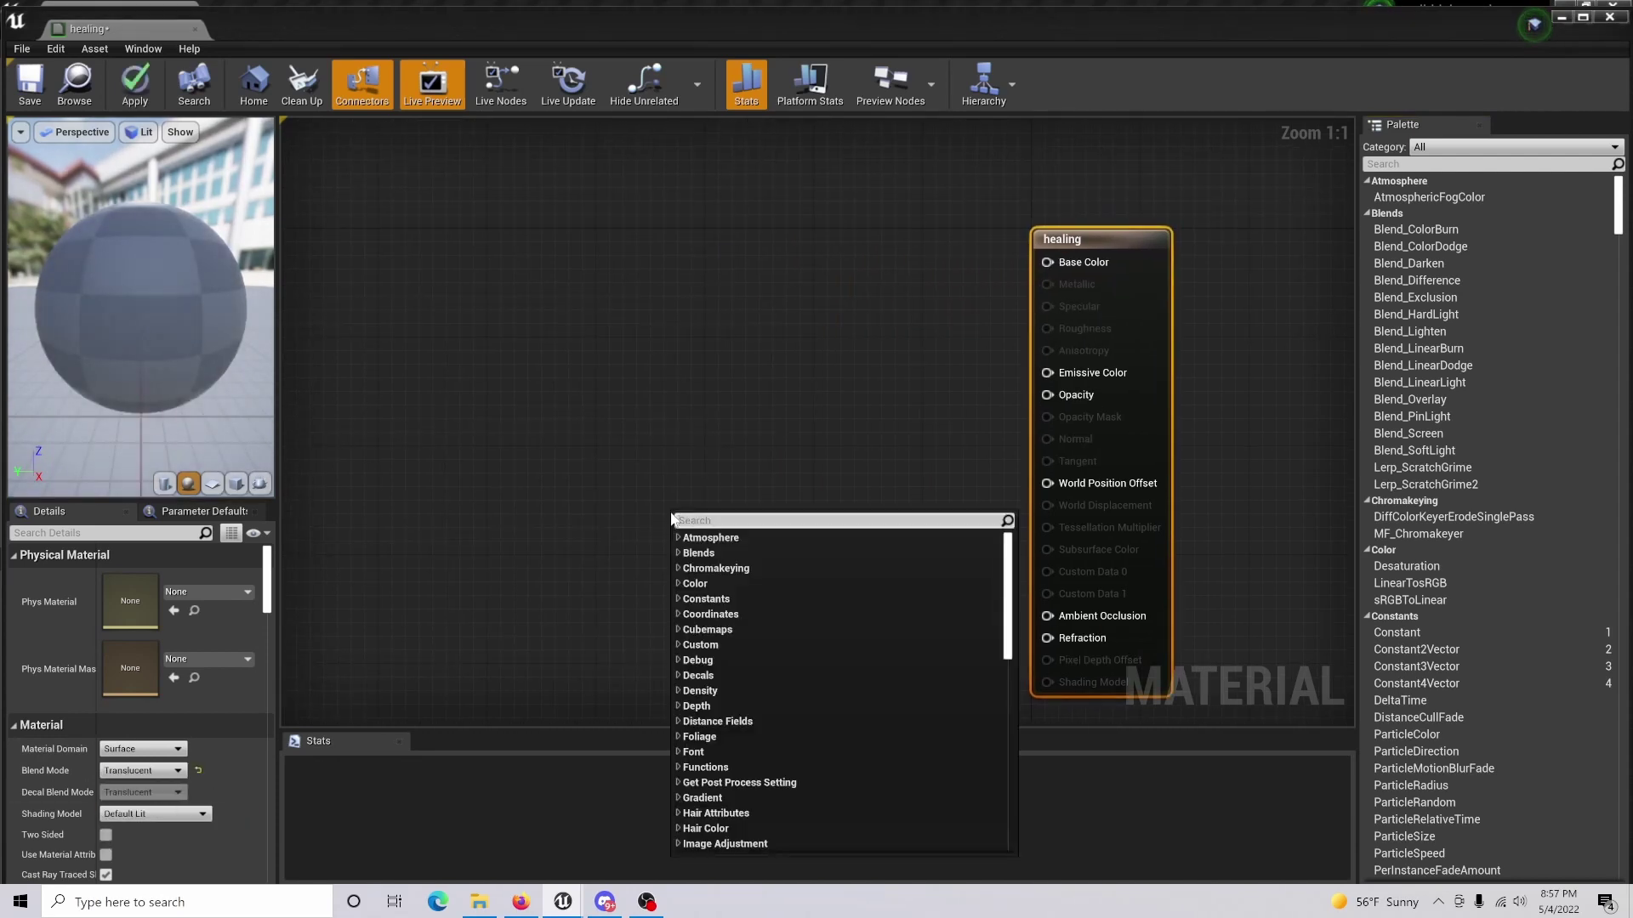
pyautogui.write('texture s')
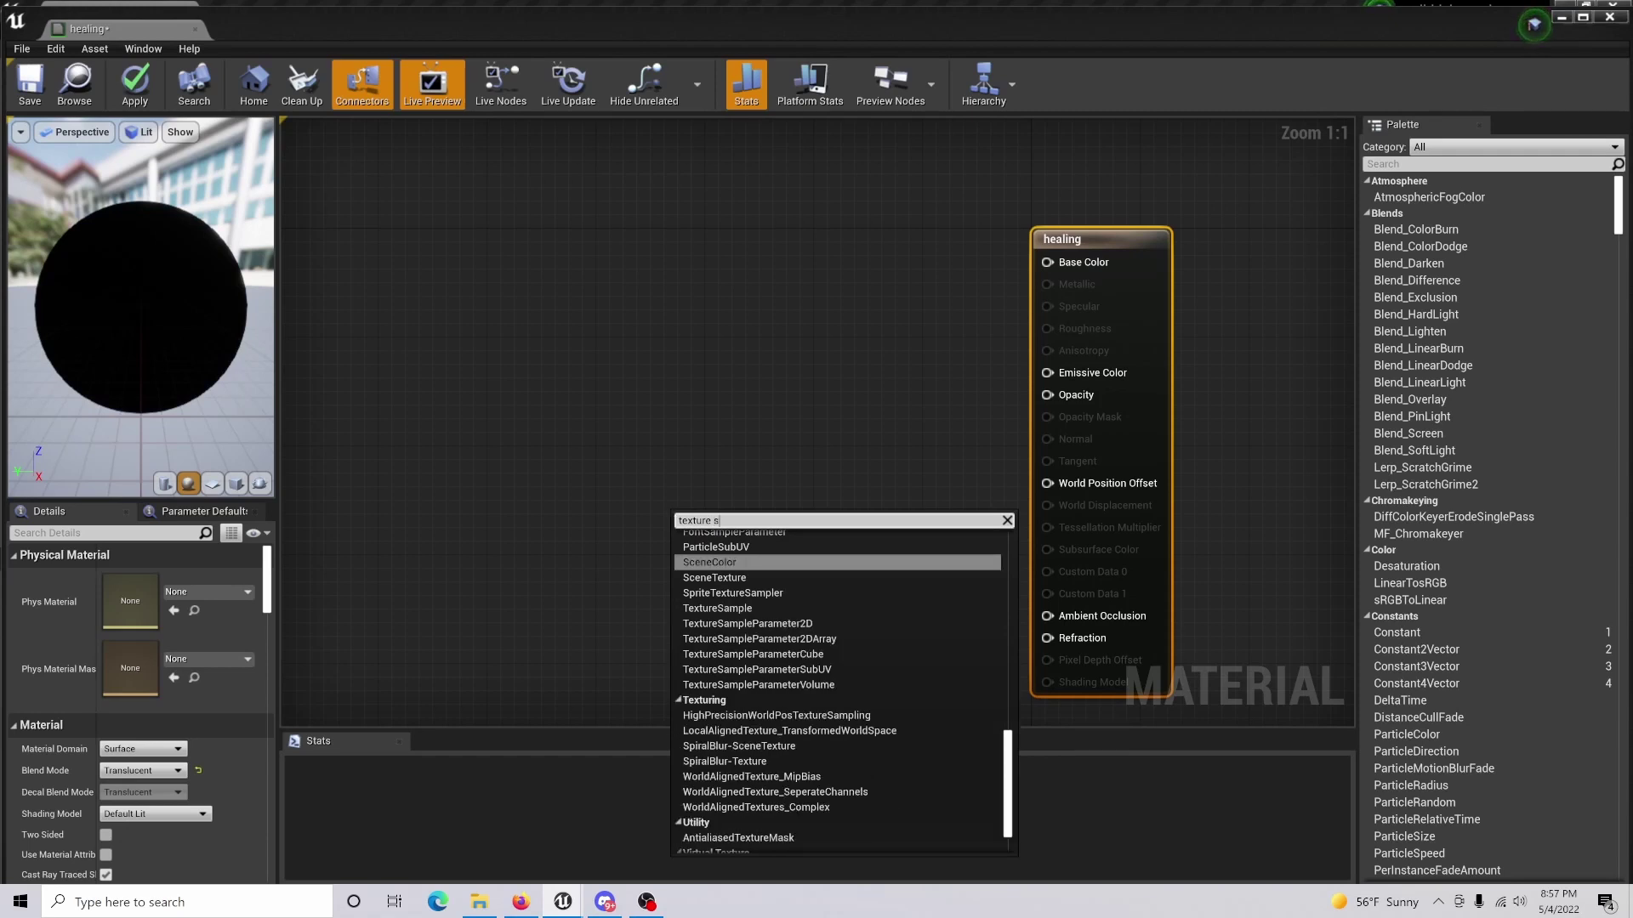
pyautogui.click(717, 608)
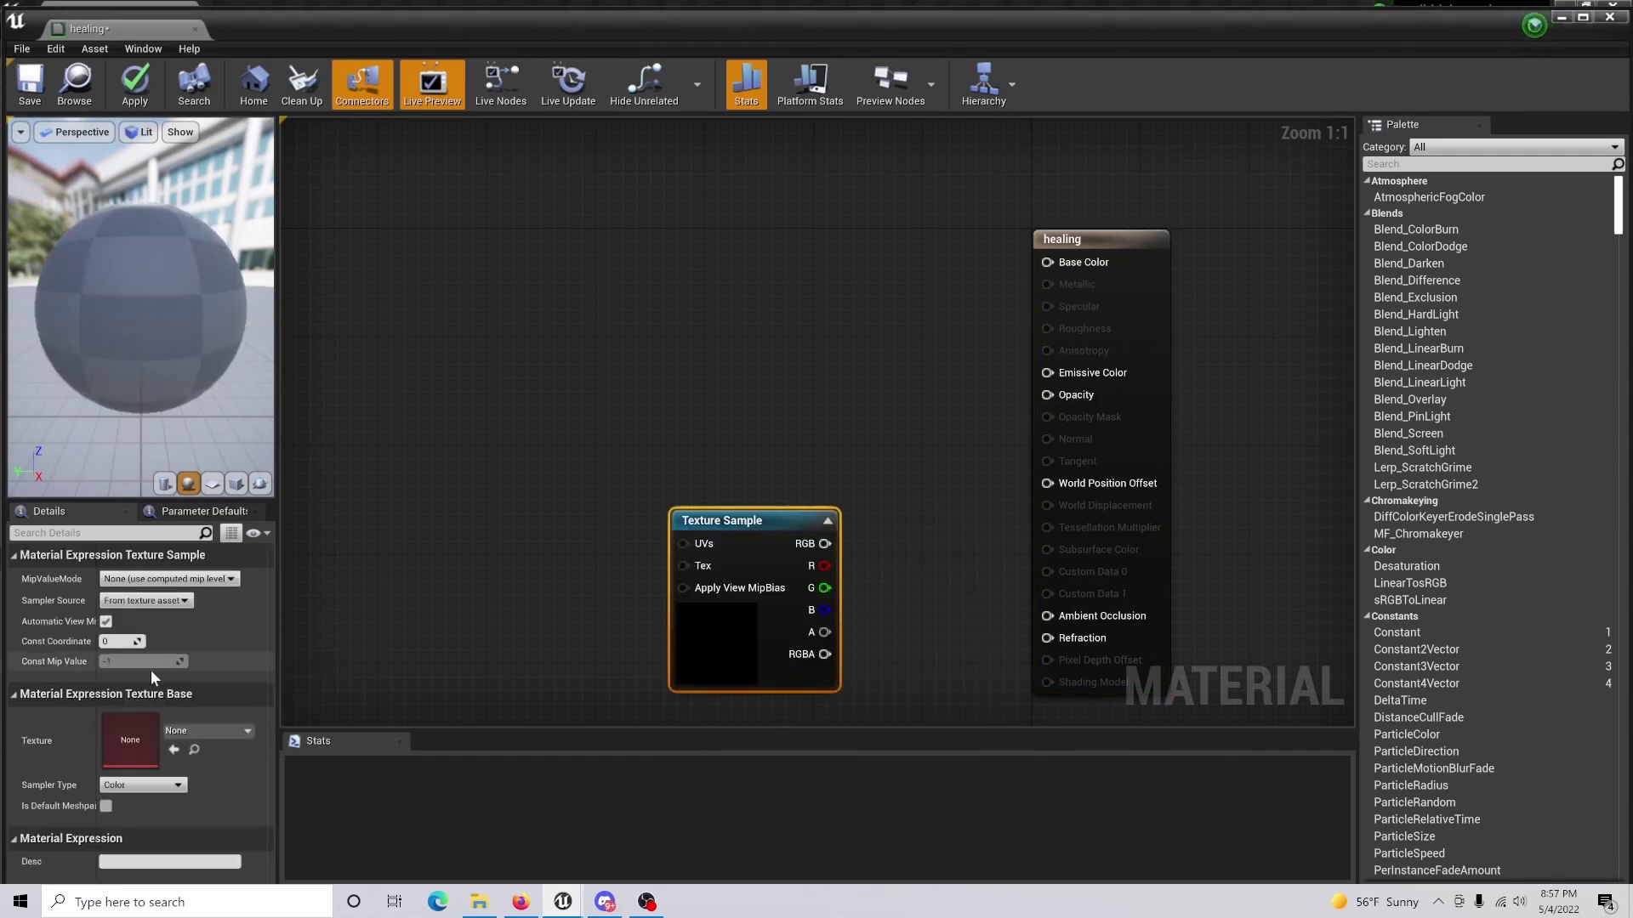
pyautogui.click(208, 731)
pyautogui.write('burst')
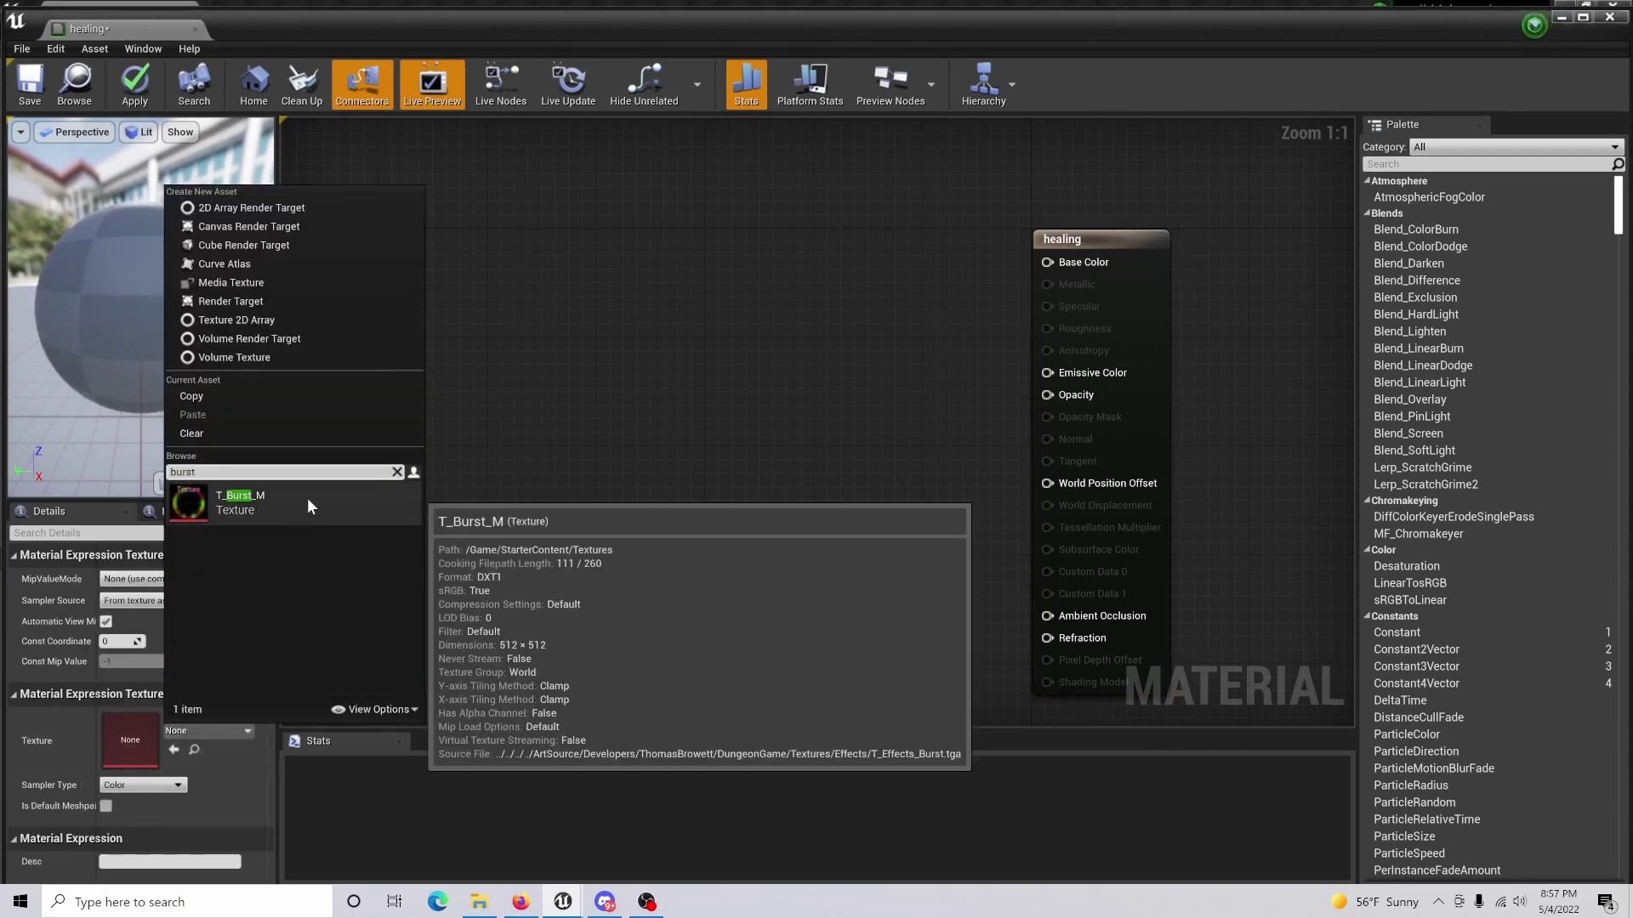
pyautogui.click(308, 498)
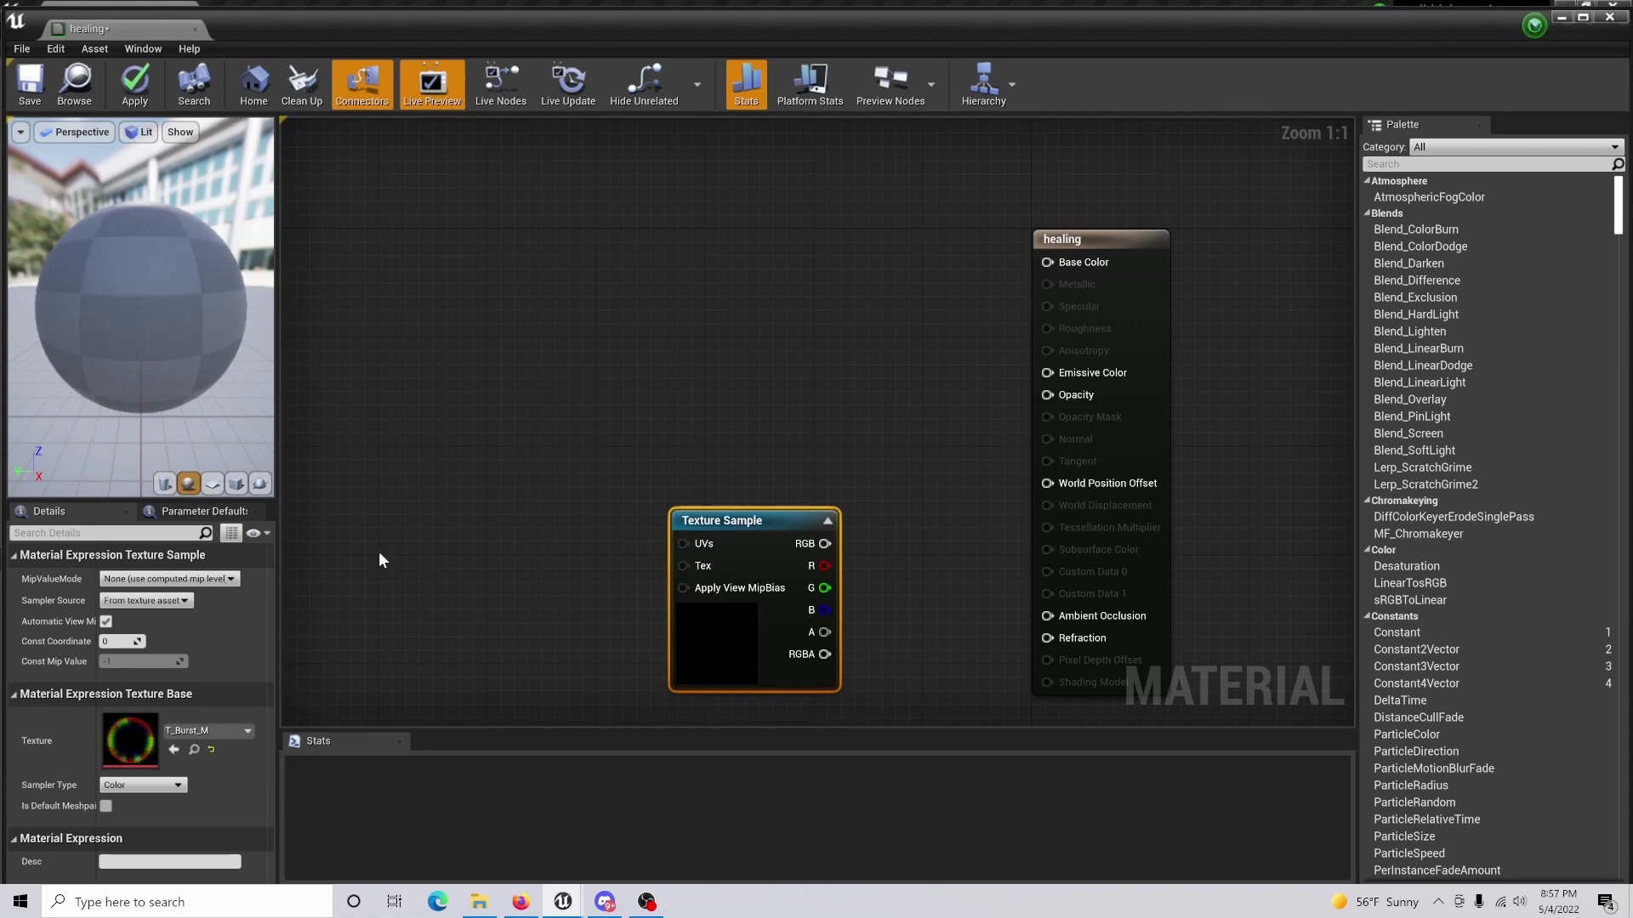
# Add a Particle Color node above the Texture Sample node.
pyautogui.moveTo(530, 497); pyautogui.dragTo(437, 513, button='right')
pyautogui.moveTo(591, 554); pyautogui.dragTo(409, 548)
pyautogui.rightClick(485, 332)
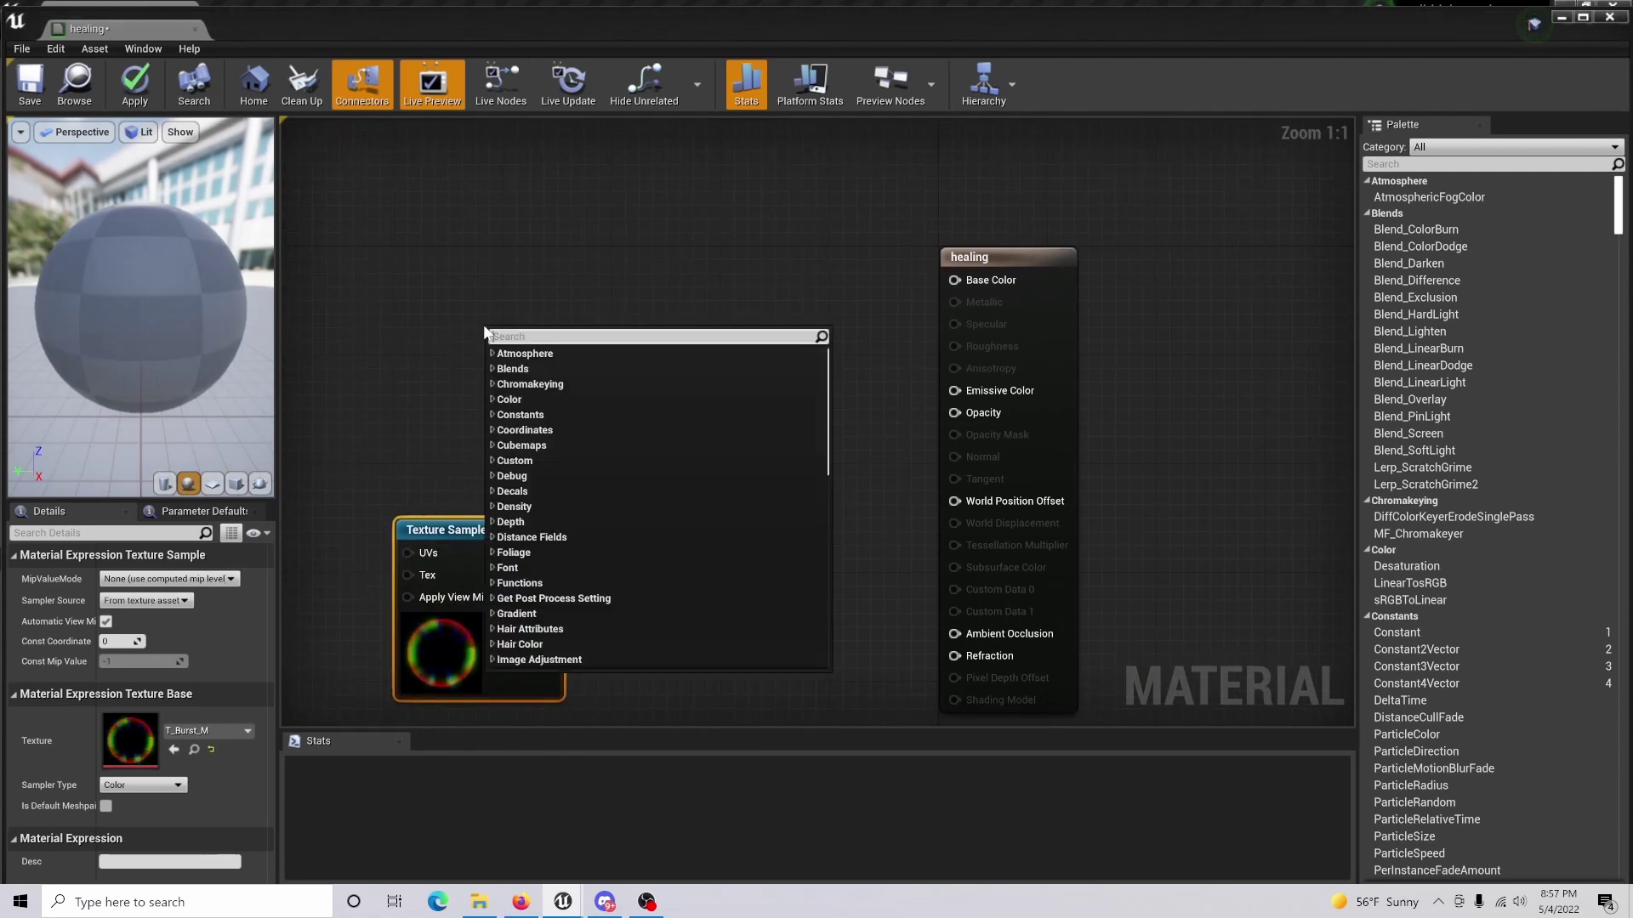
pyautogui.write('particle co')
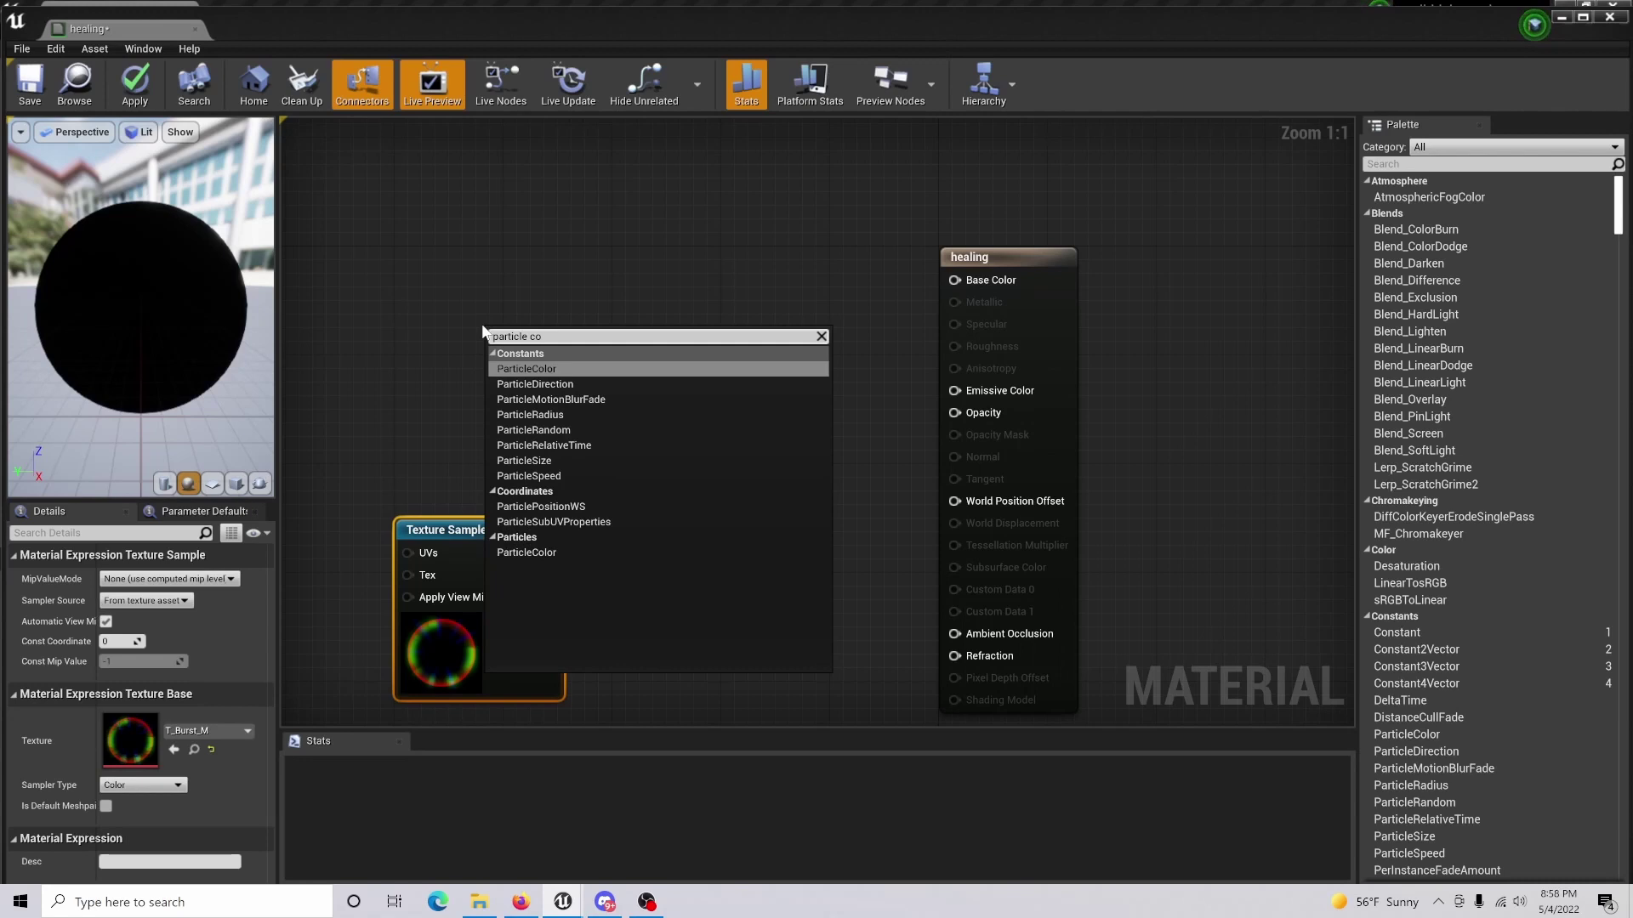
pyautogui.press('Return')
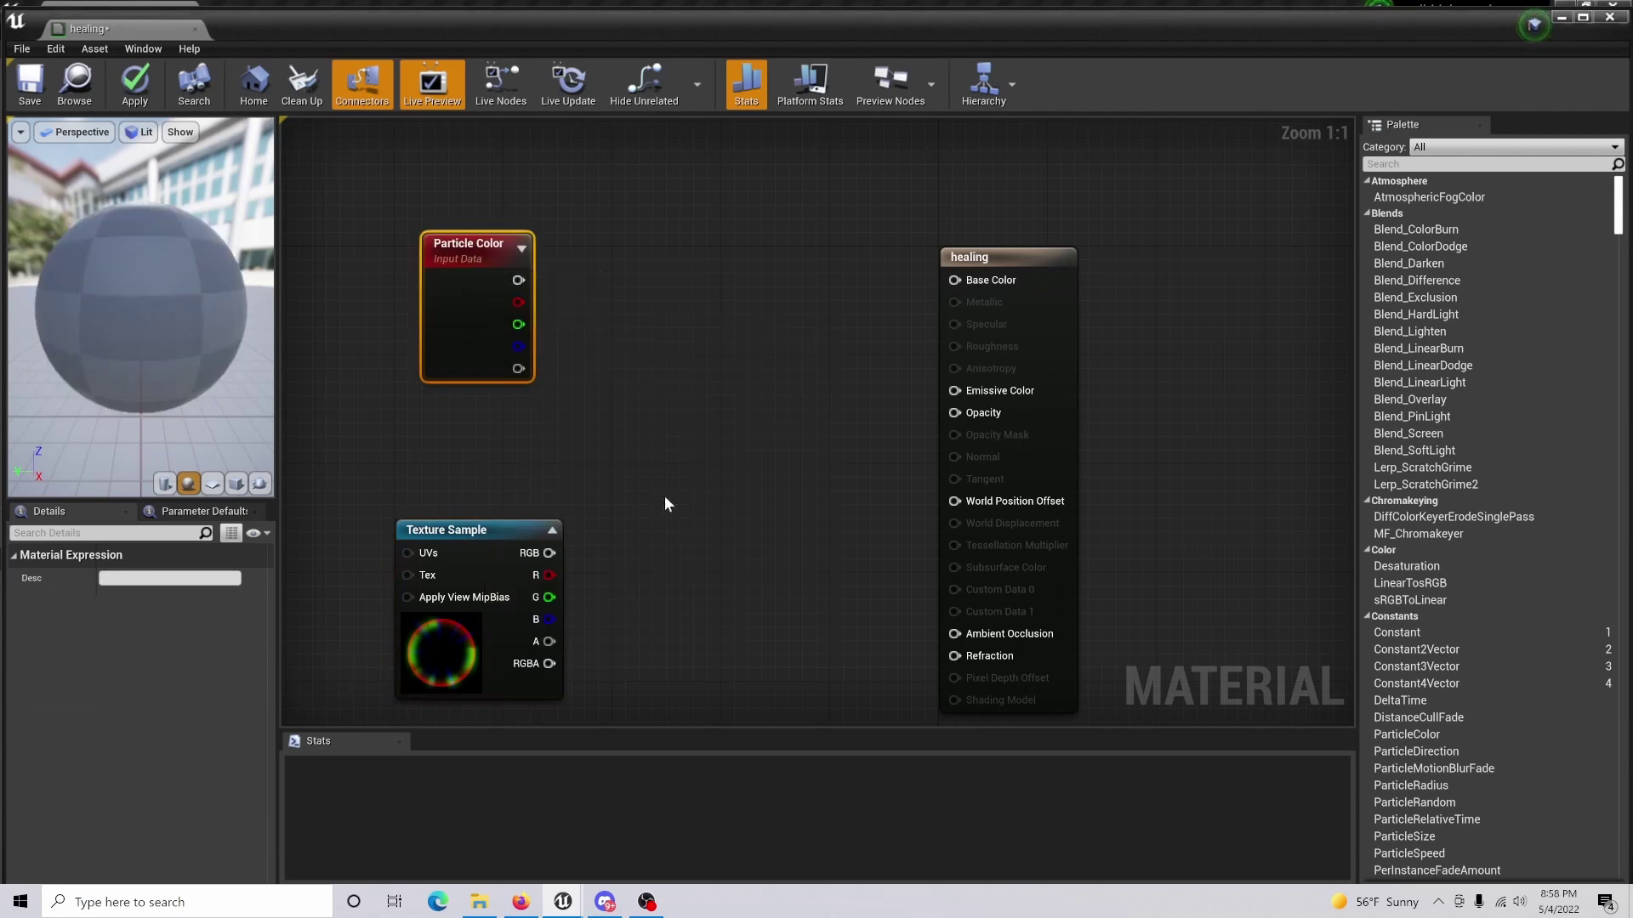
# Add a Multiply node and connect Particle Color's alpha to A and the Texture Sample's R output to B.
pyautogui.click(661, 440)
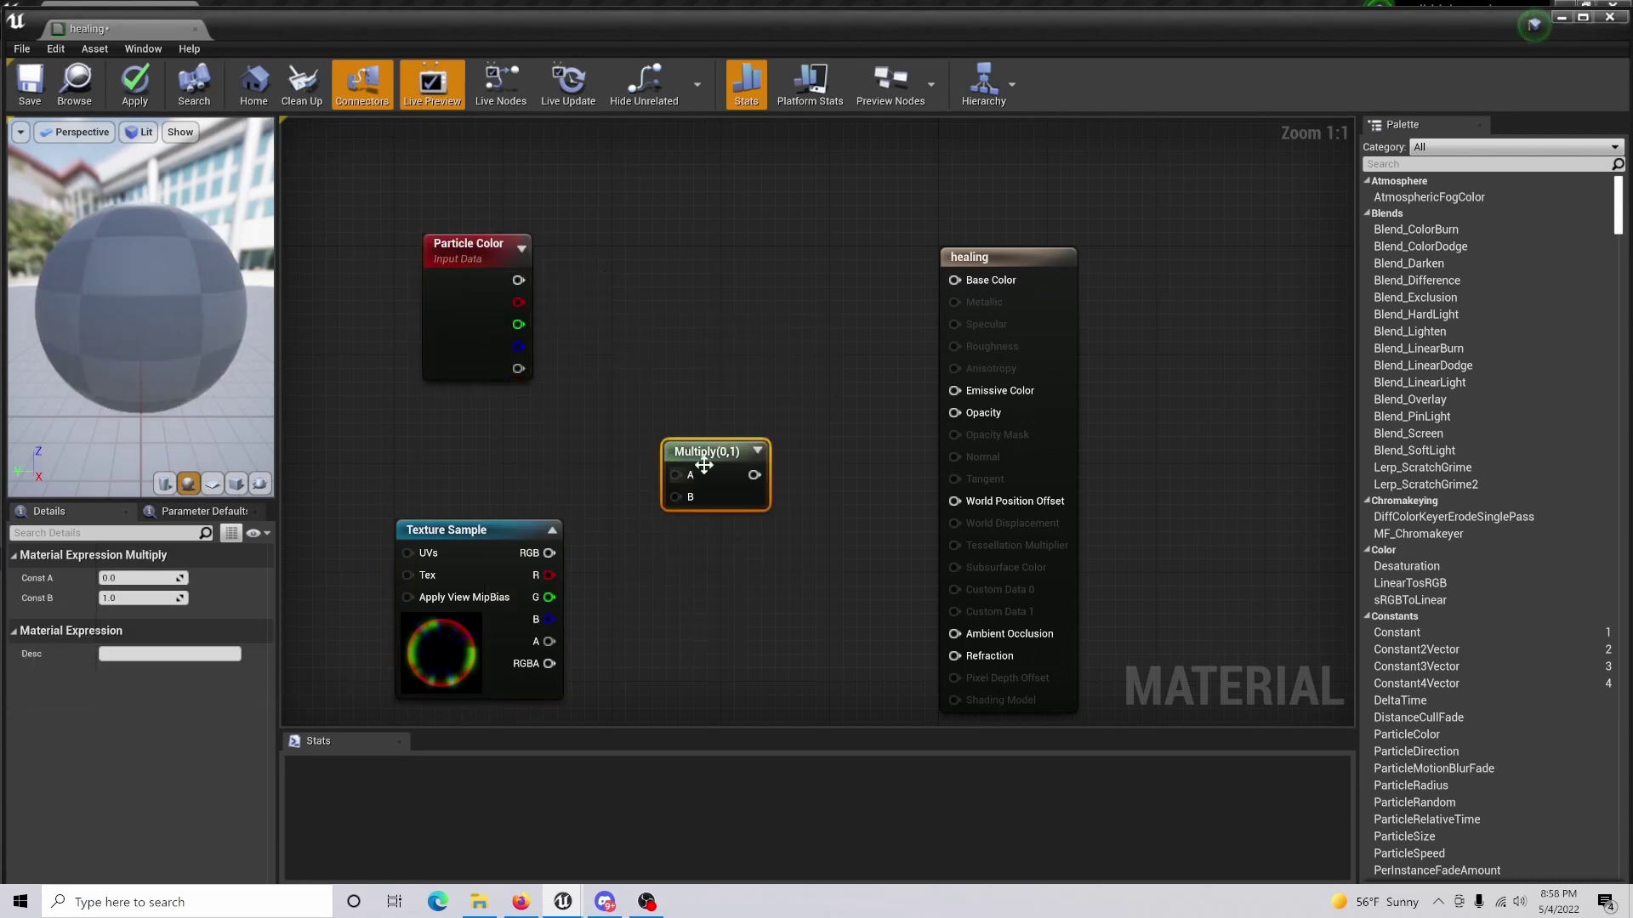
pyautogui.moveTo(518, 368); pyautogui.dragTo(670, 481)
pyautogui.moveTo(549, 575); pyautogui.dragTo(675, 497)
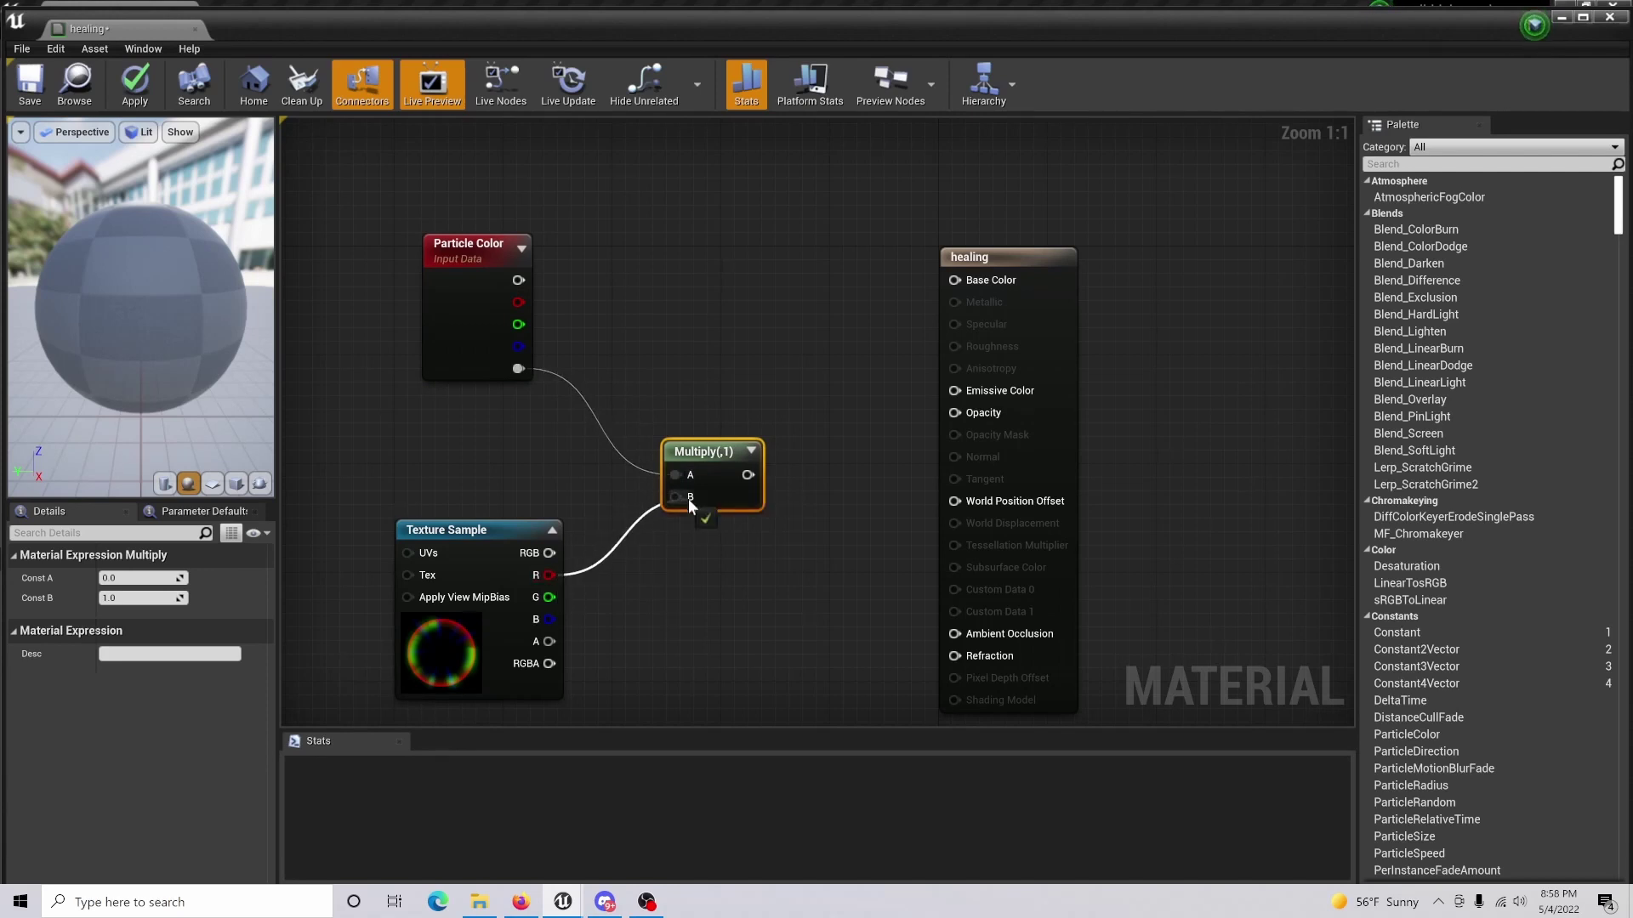
# Connect the Multiply result to the material's Opacity and Particle Color's RGB output to Emissive Color.
pyautogui.moveTo(565, 466); pyautogui.dragTo(510, 459, button='right')
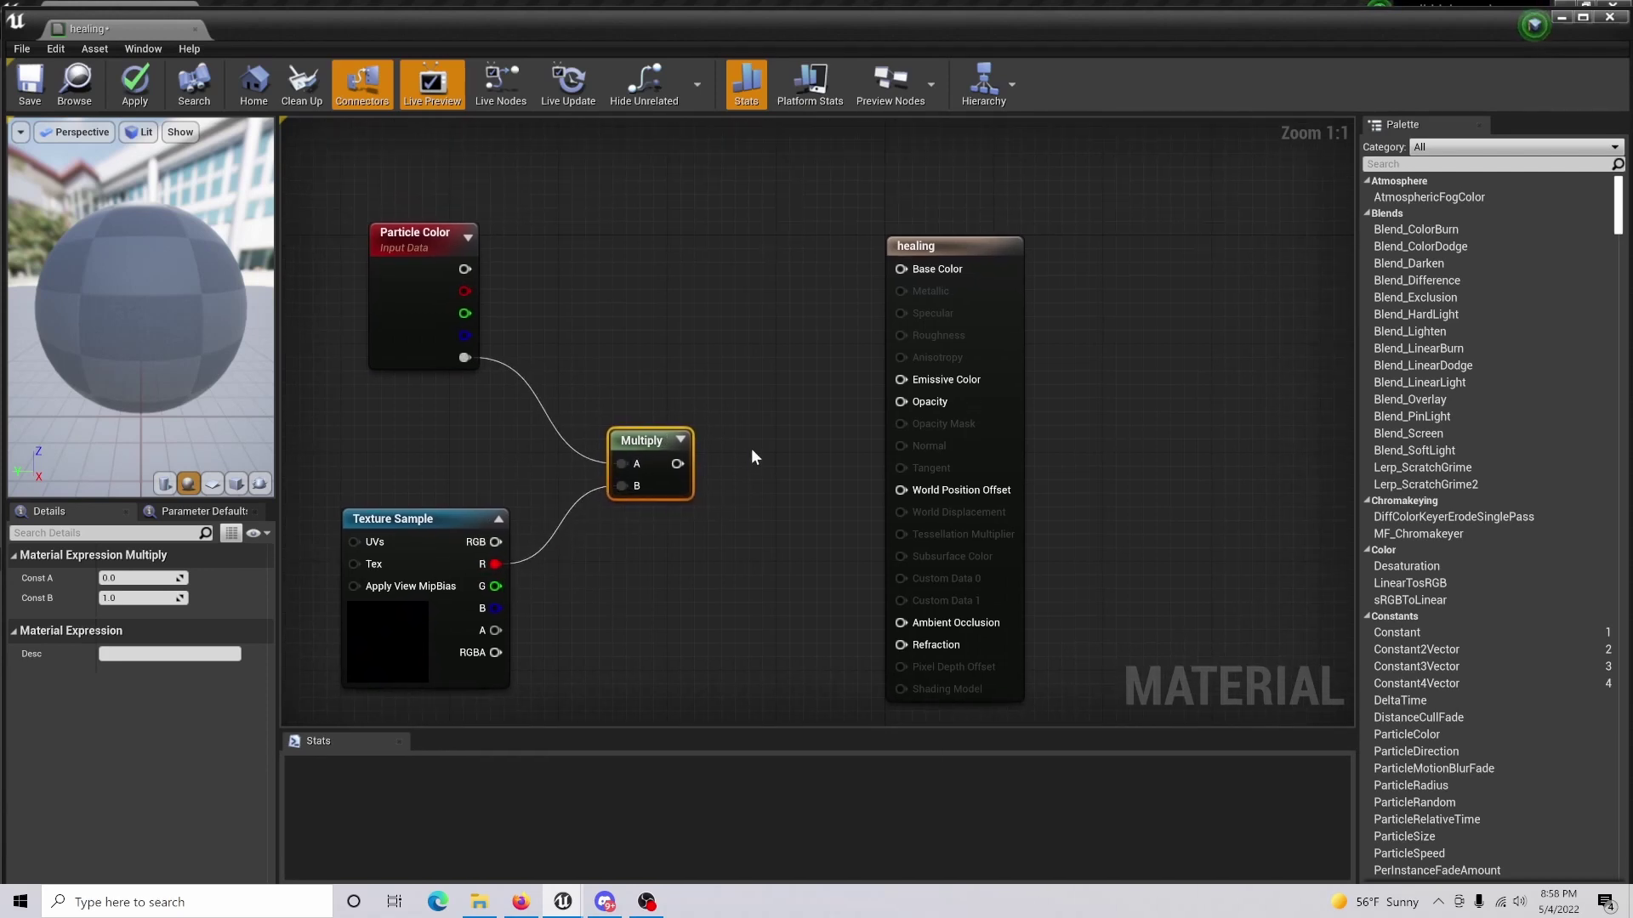
pyautogui.moveTo(676, 464)
pyautogui.mouseDown()
pyautogui.moveTo(736, 503)
pyautogui.moveTo(773, 503)
pyautogui.moveTo(845, 422)
pyautogui.moveTo(901, 401)
pyautogui.mouseUp()
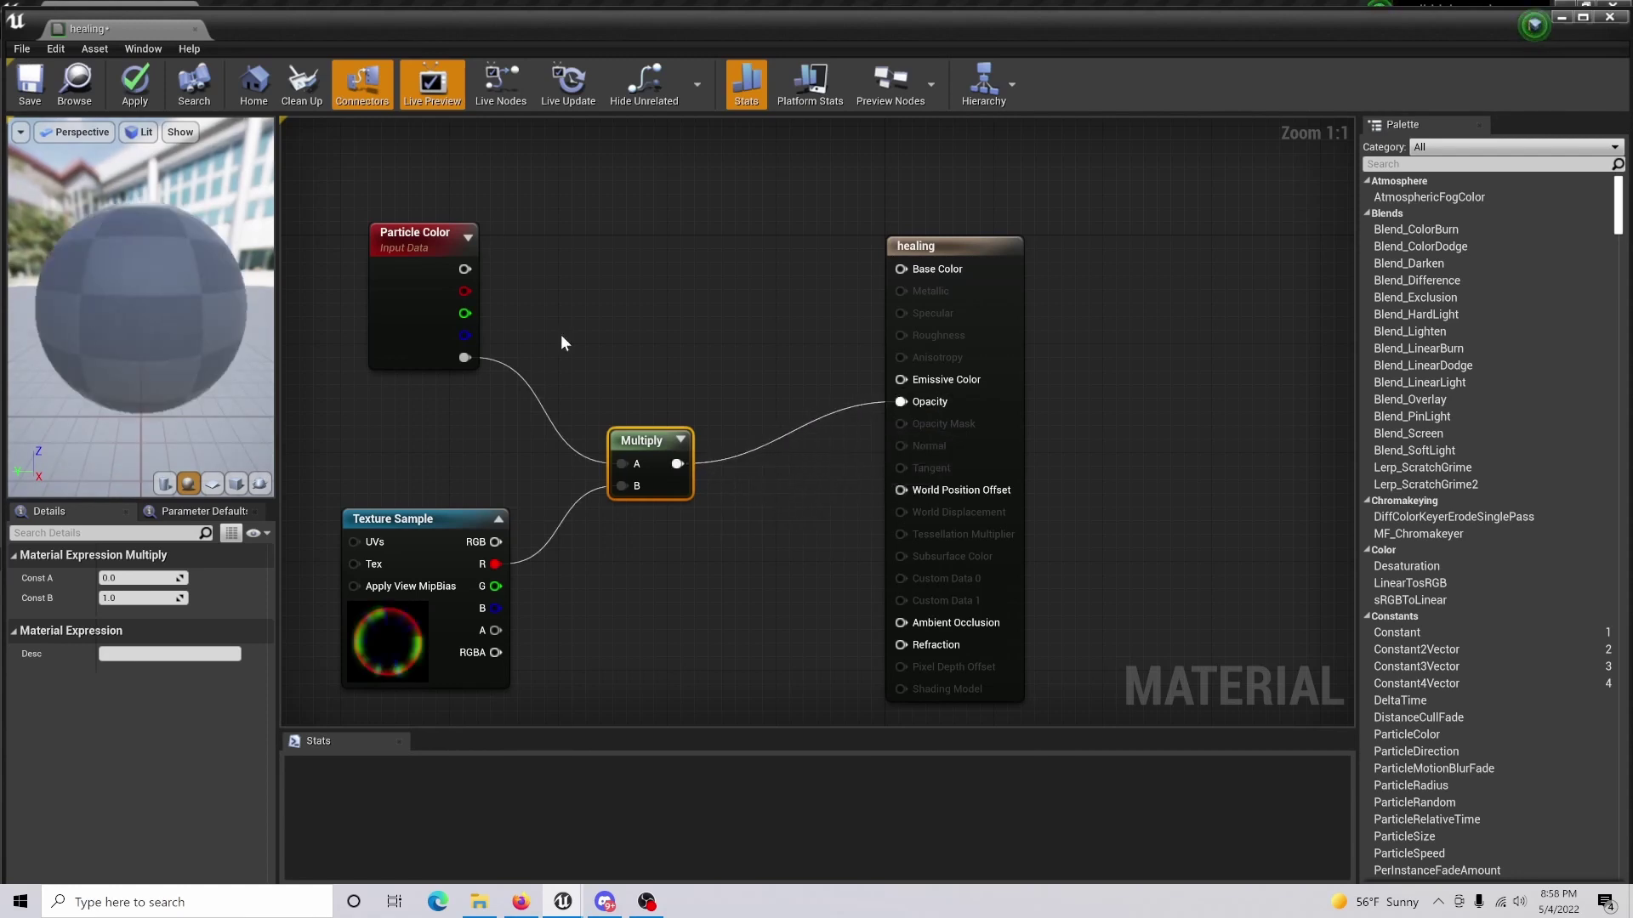
pyautogui.moveTo(463, 268)
pyautogui.mouseDown()
pyautogui.moveTo(764, 309)
pyautogui.moveTo(897, 379)
pyautogui.mouseUp()
# Add a Rotator node and connect its output to the Texture Sample's UVs.
pyautogui.moveTo(603, 363); pyautogui.dragTo(972, 282, button='right')
pyautogui.rightClick(567, 470)
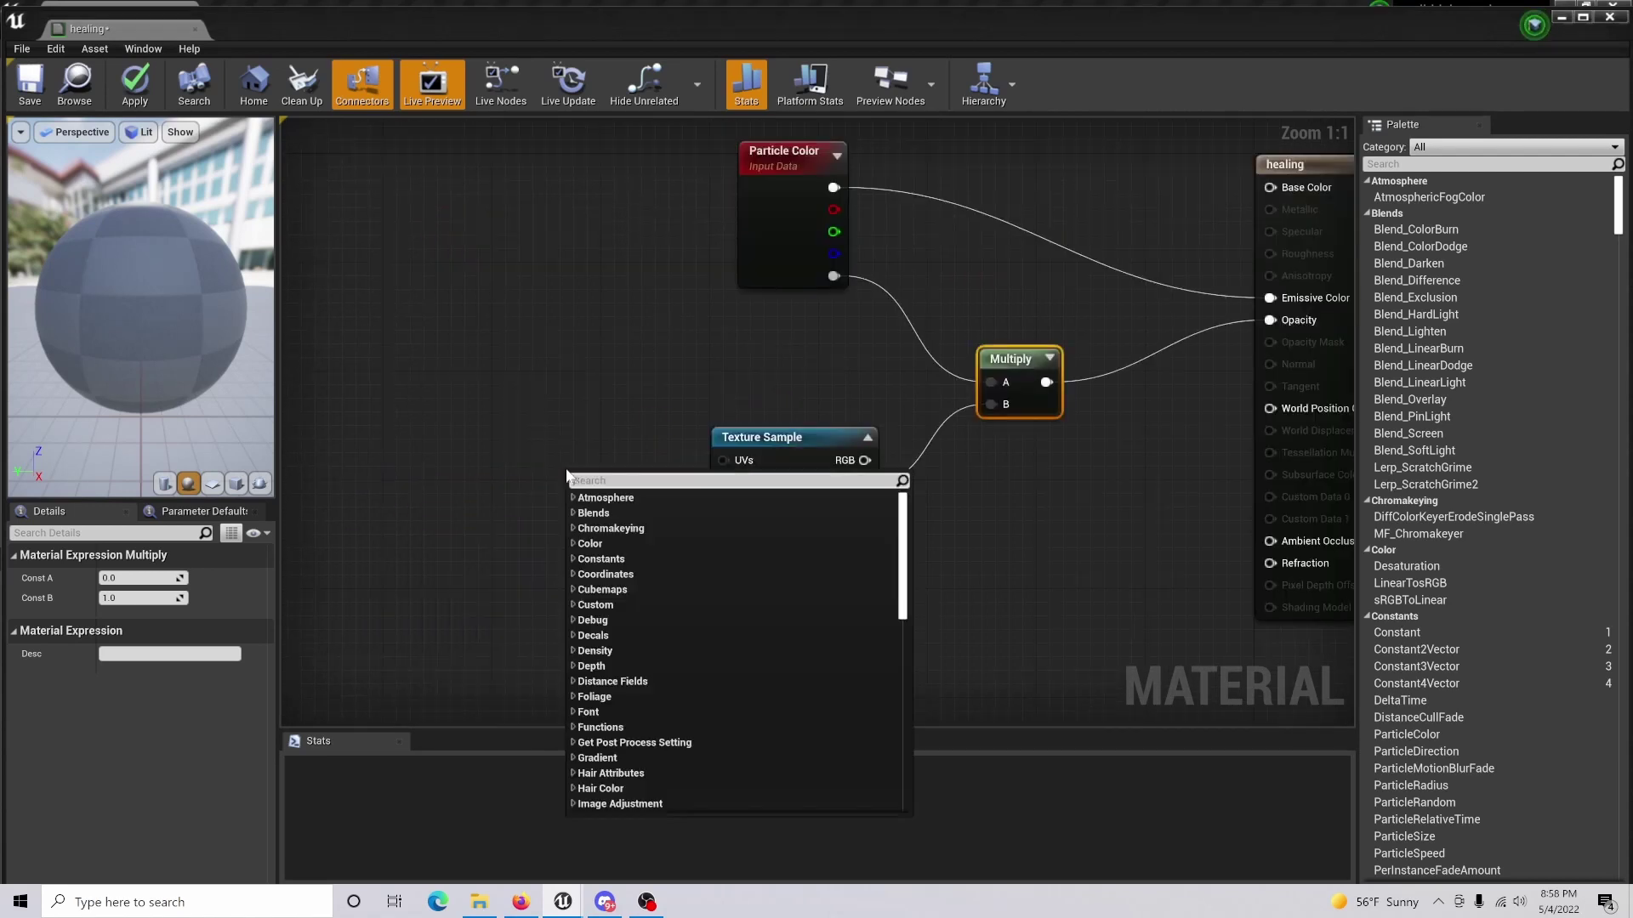
pyautogui.write('r')
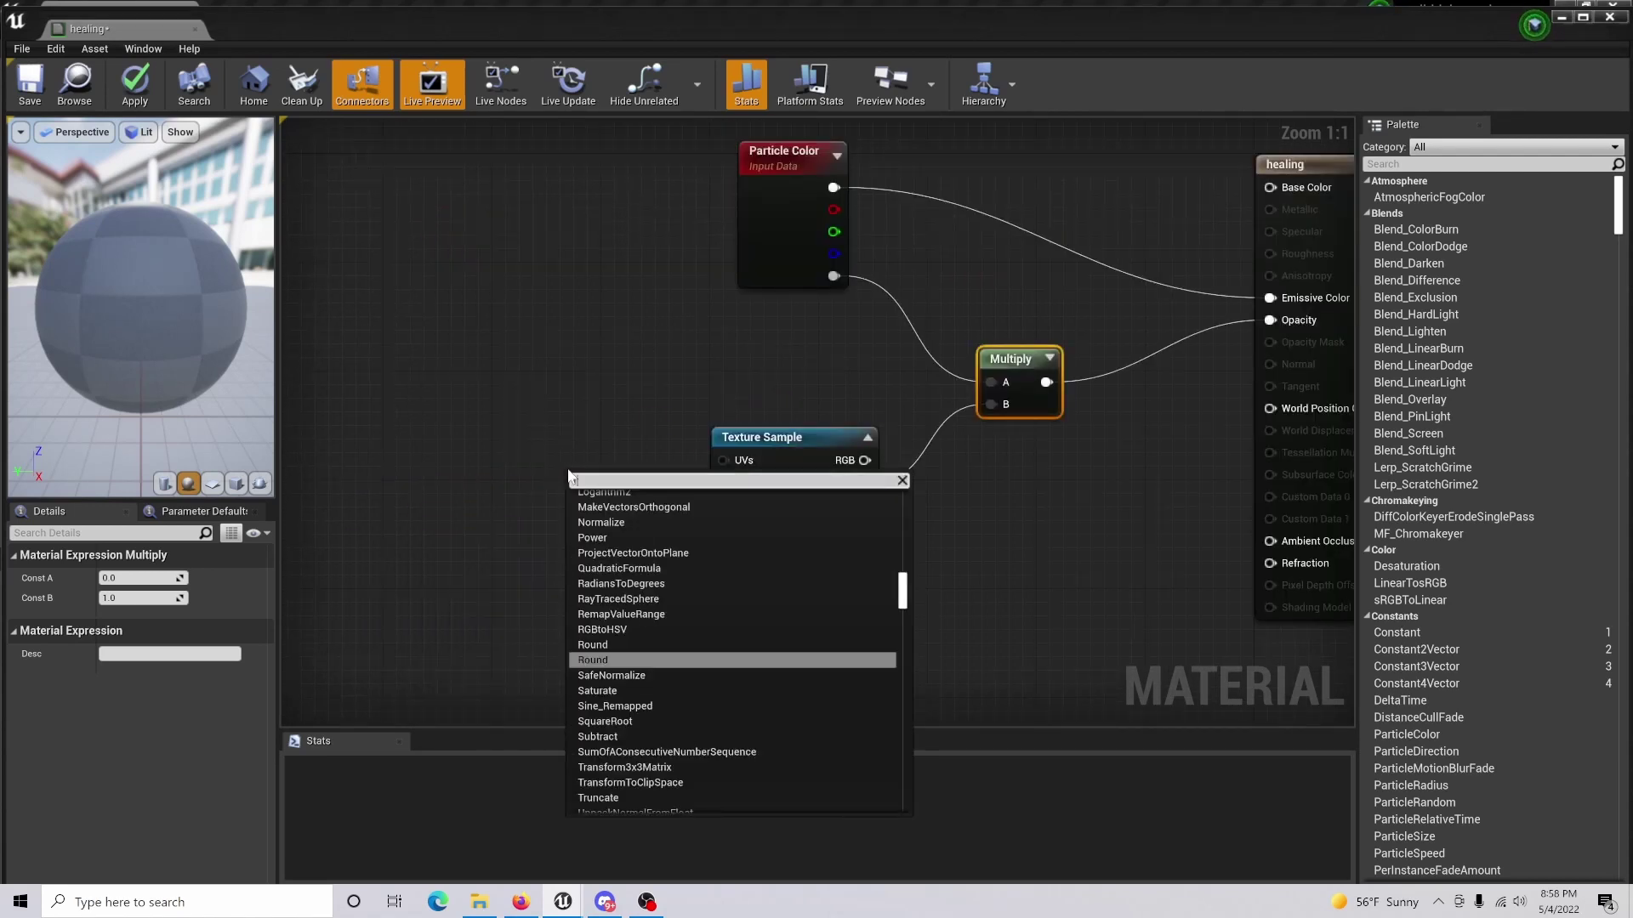
pyautogui.write('ota')
pyautogui.press('Return')
pyautogui.moveTo(657, 503); pyautogui.dragTo(722, 460)
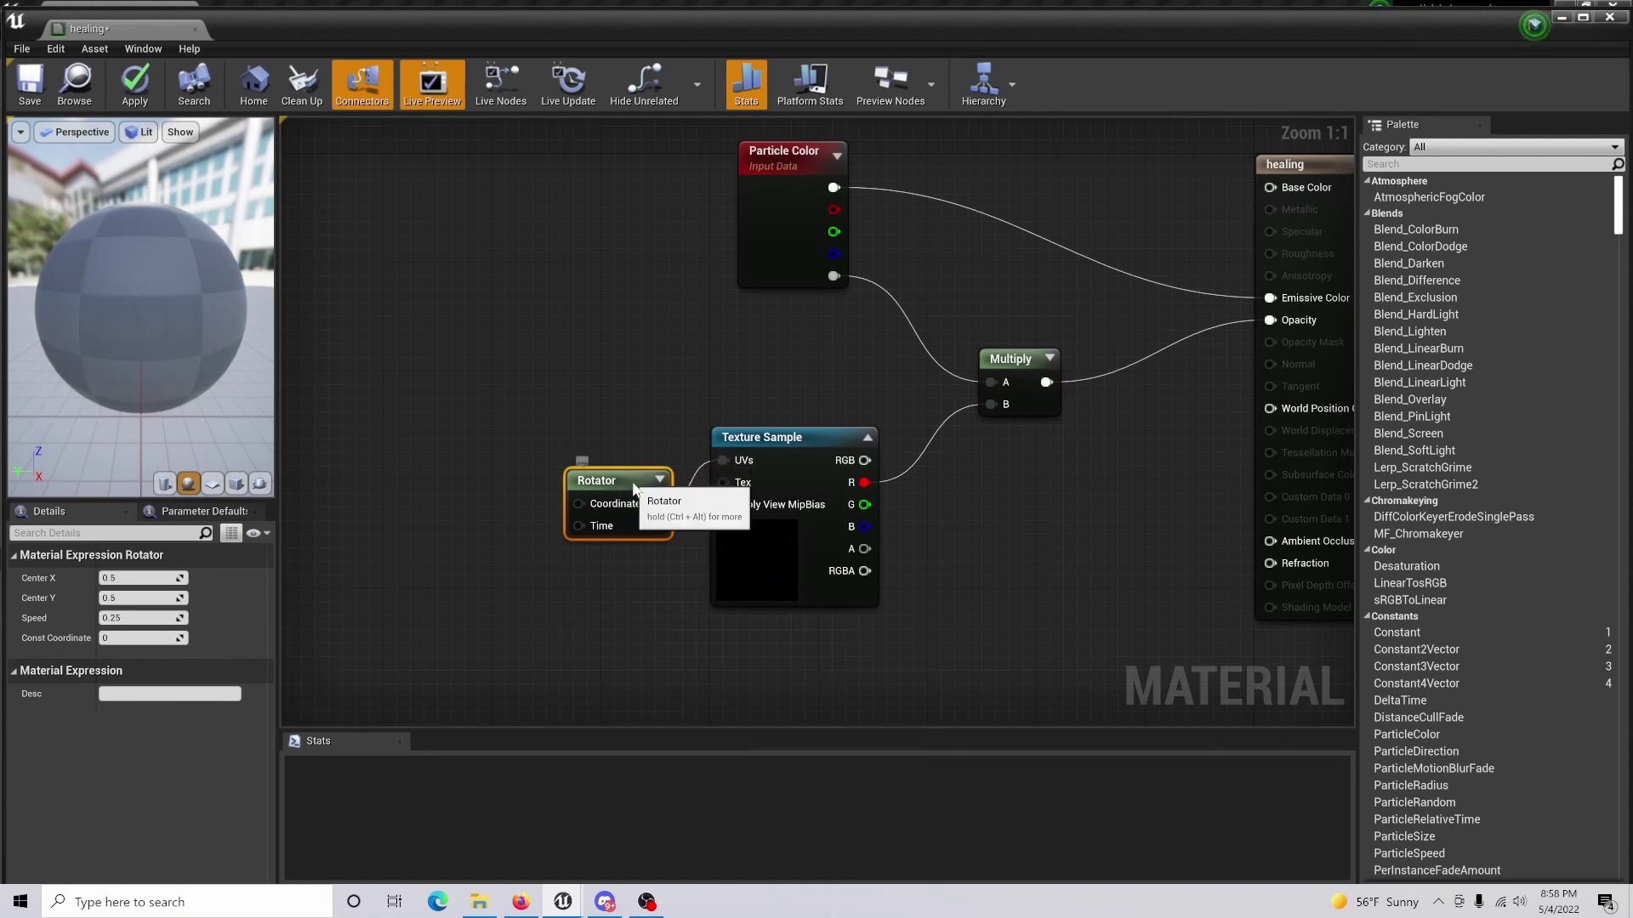
# Set the Rotator's speed to 0.4, then apply the material changes and close the healing material.
pyautogui.moveTo(587, 487); pyautogui.dragTo(568, 457)
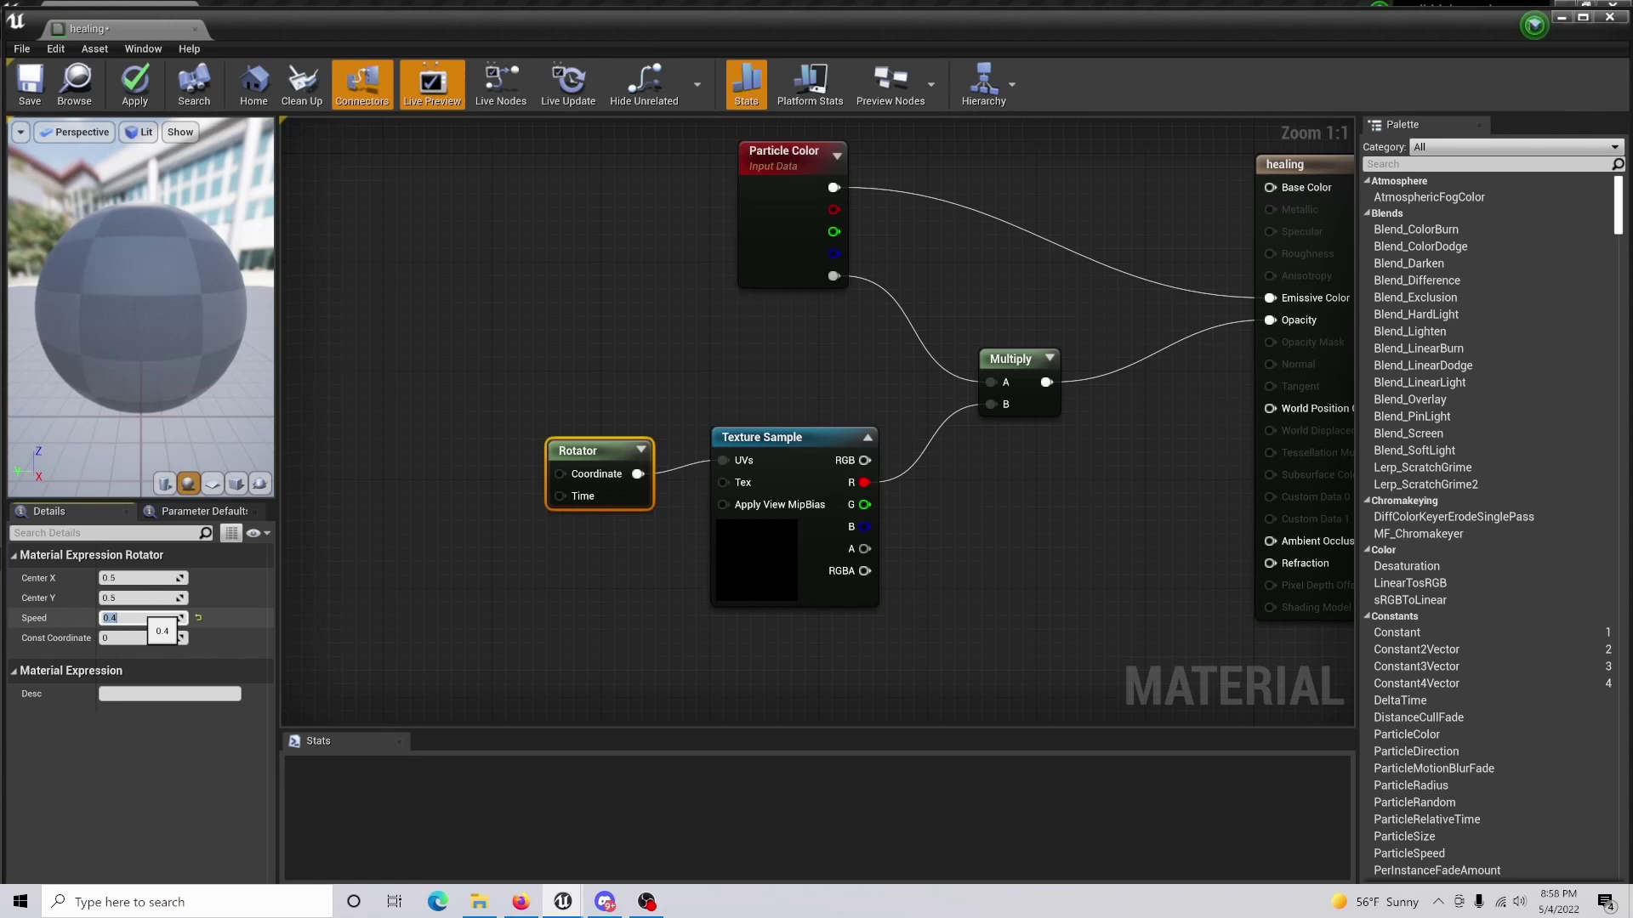
pyautogui.click(414, 581)
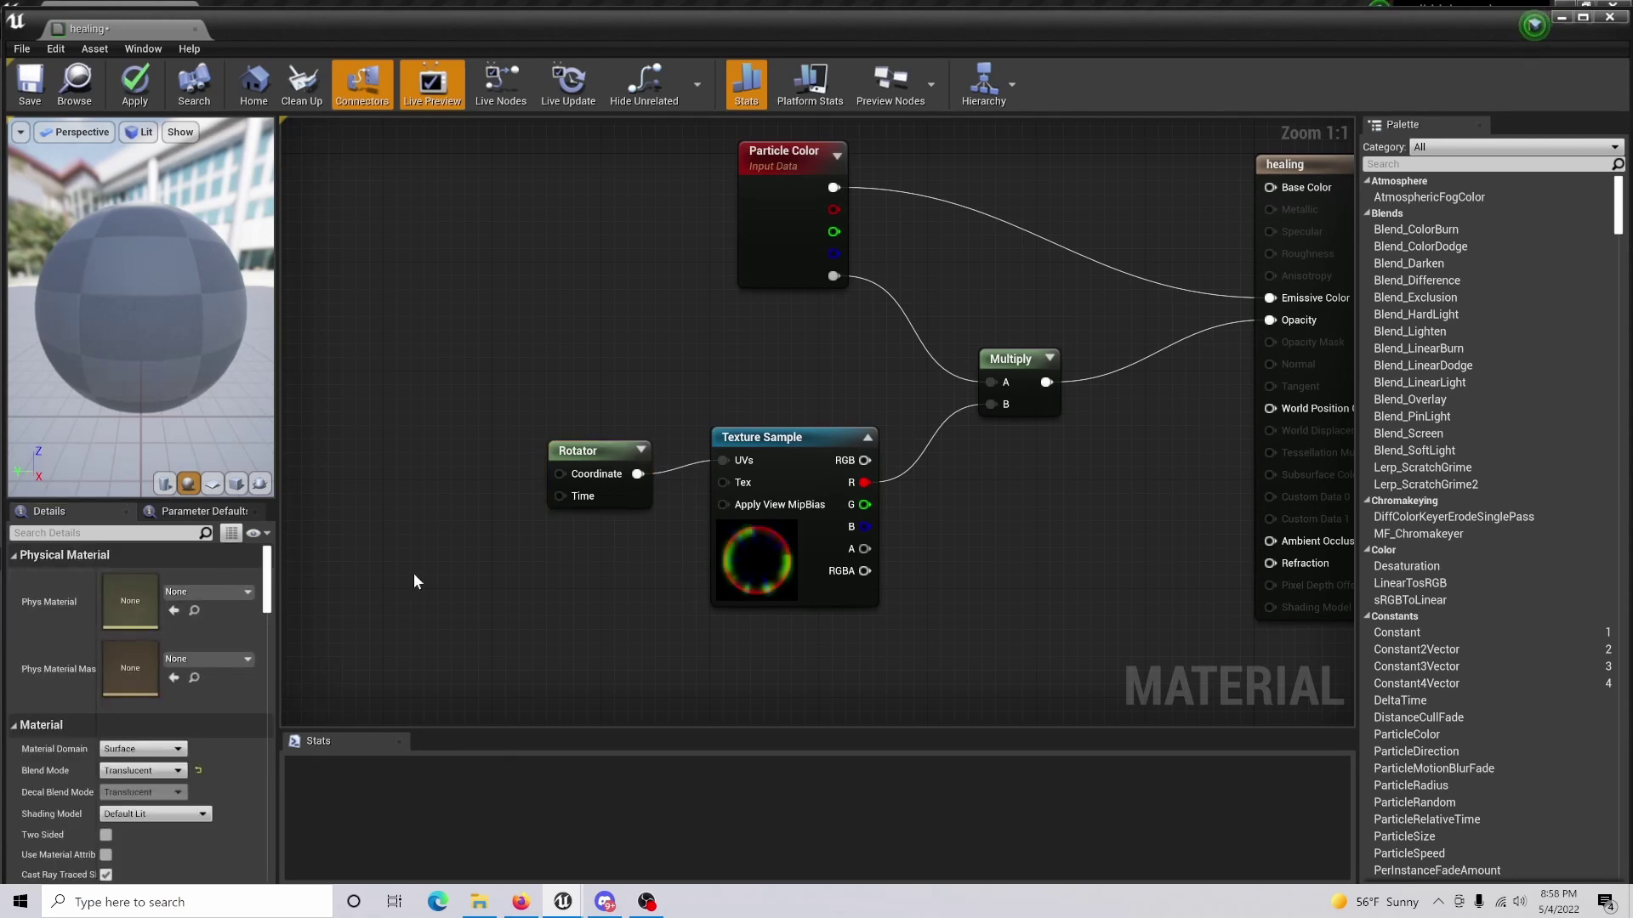
pyautogui.moveTo(514, 445); pyautogui.dragTo(381, 384, button='right')
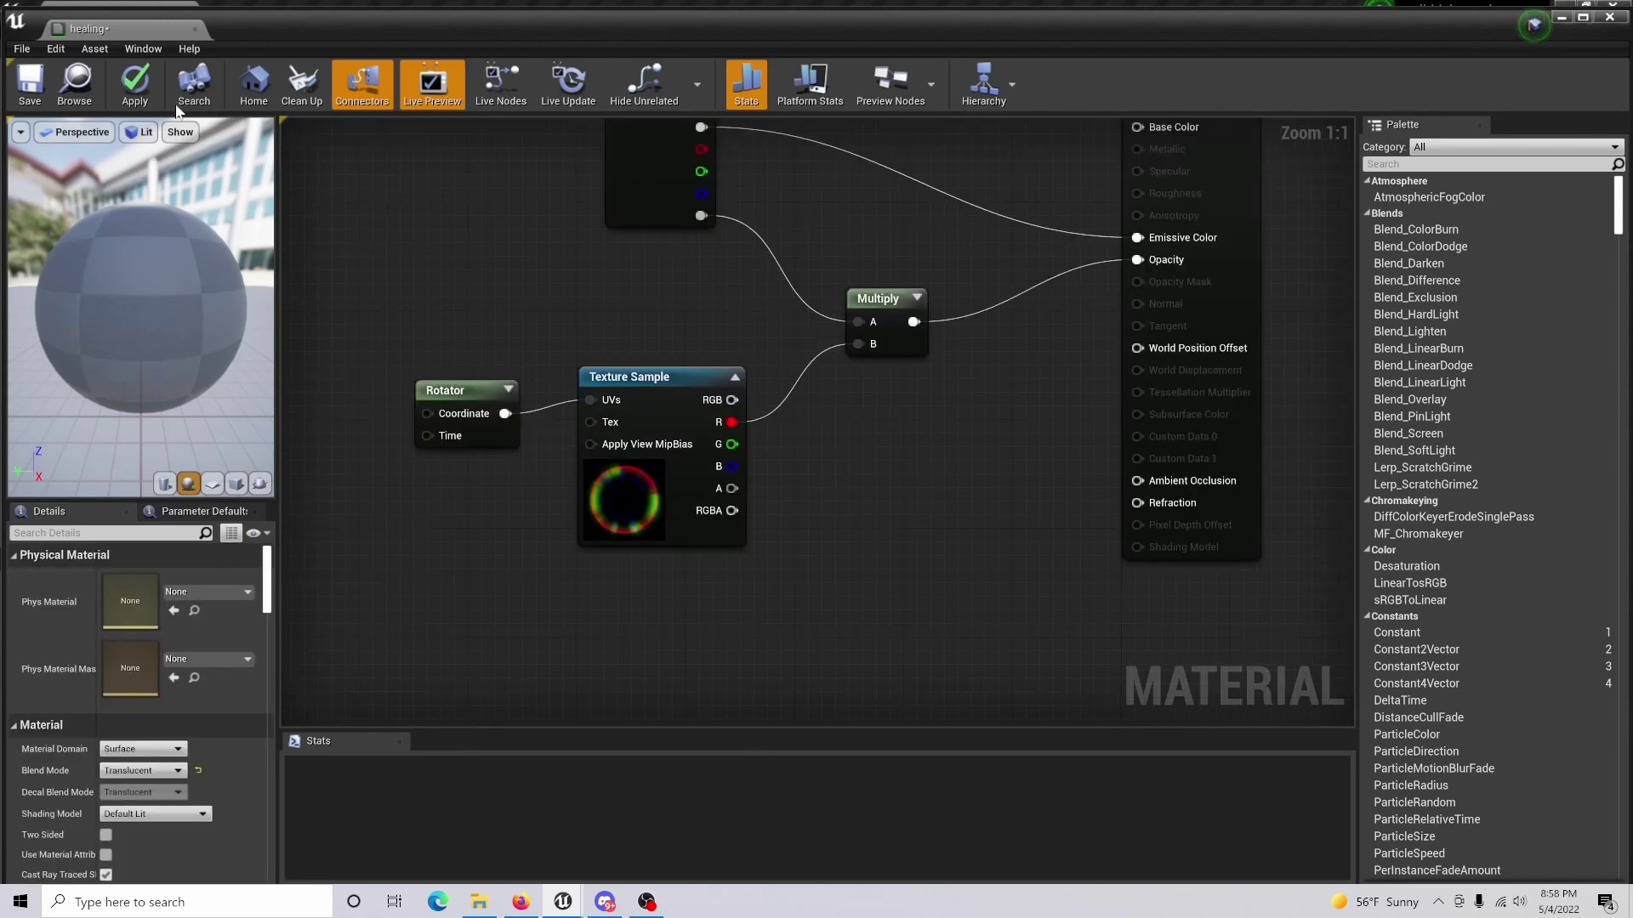
pyautogui.click(195, 31)
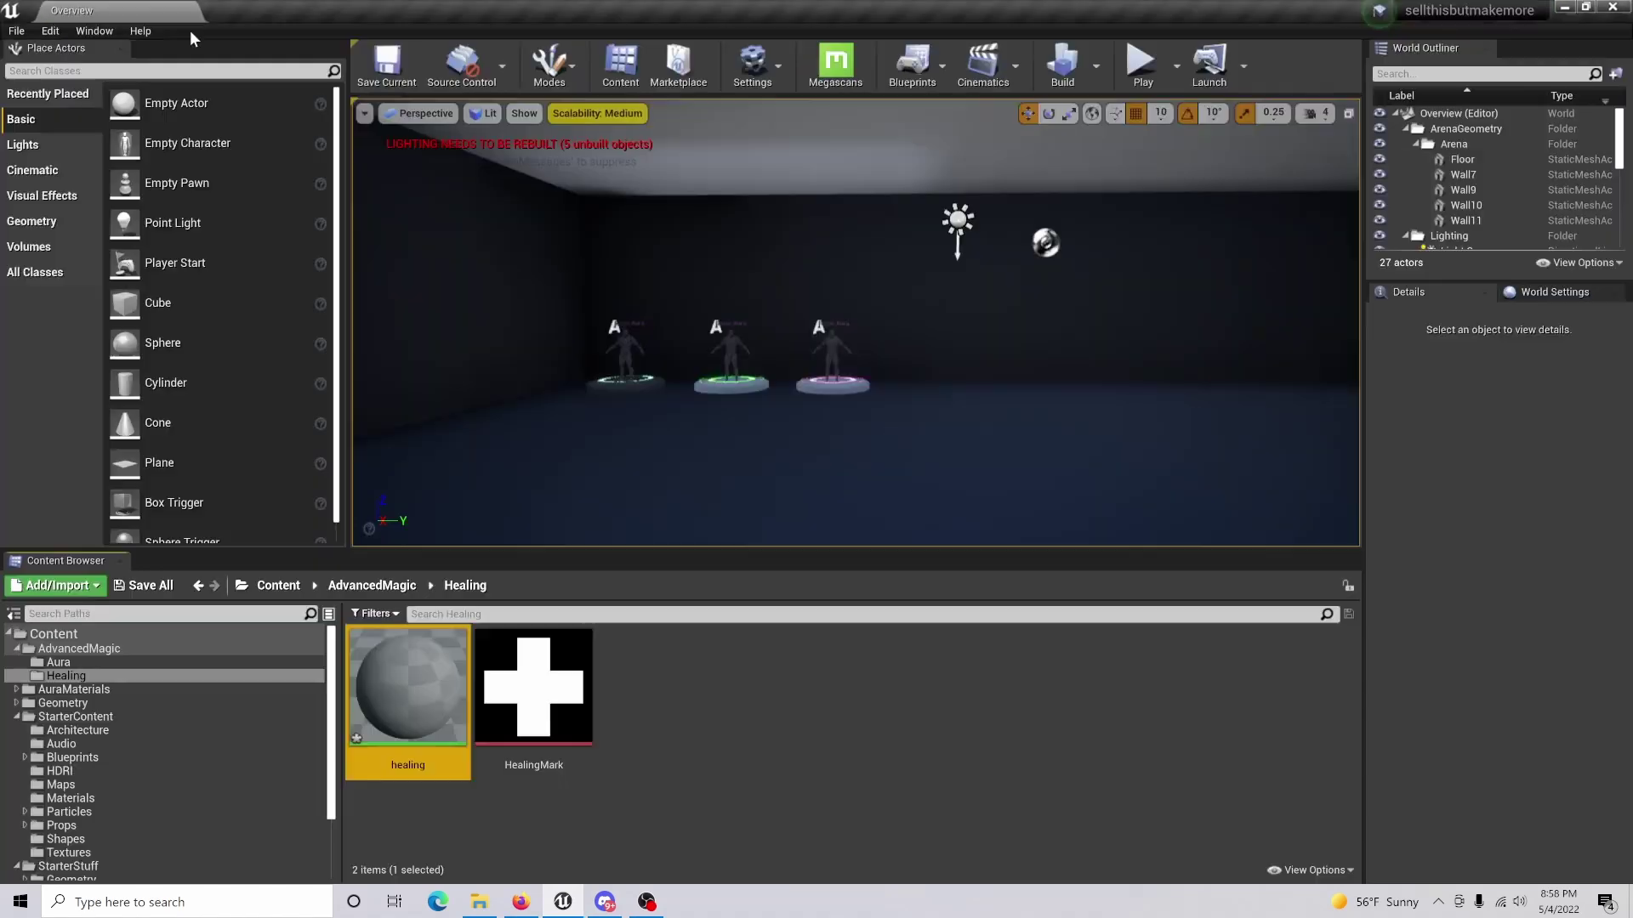
# Duplicate the healing material and name the copy "healingmark1".
pyautogui.rightClick(396, 676)
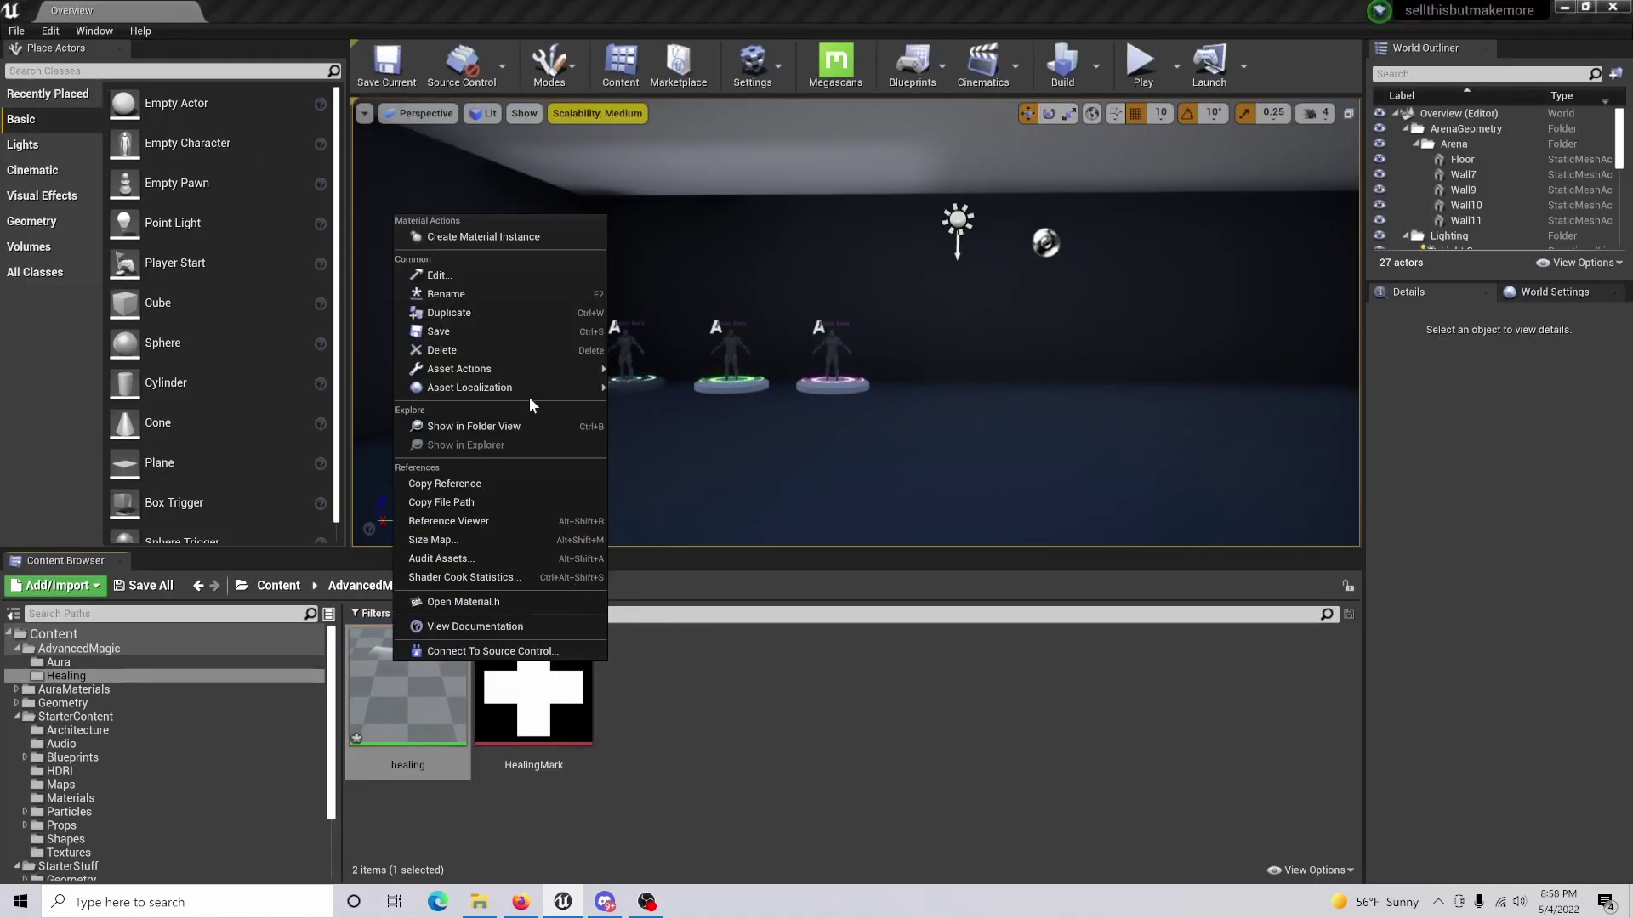
pyautogui.click(529, 313)
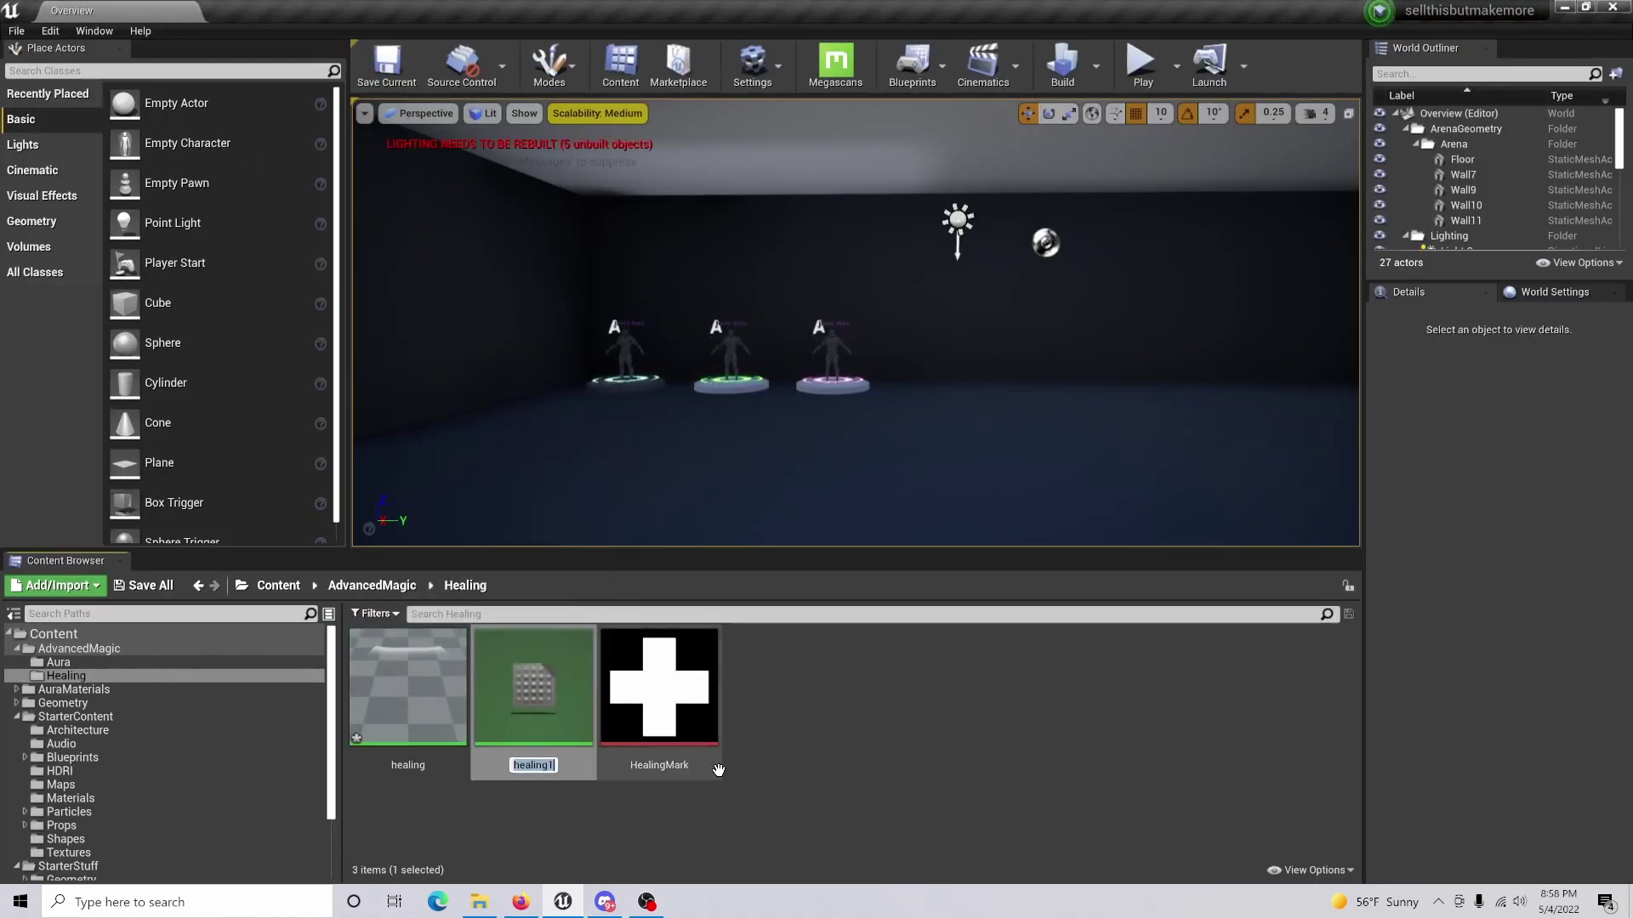
pyautogui.press('BackSpace')
pyautogui.write('mark')
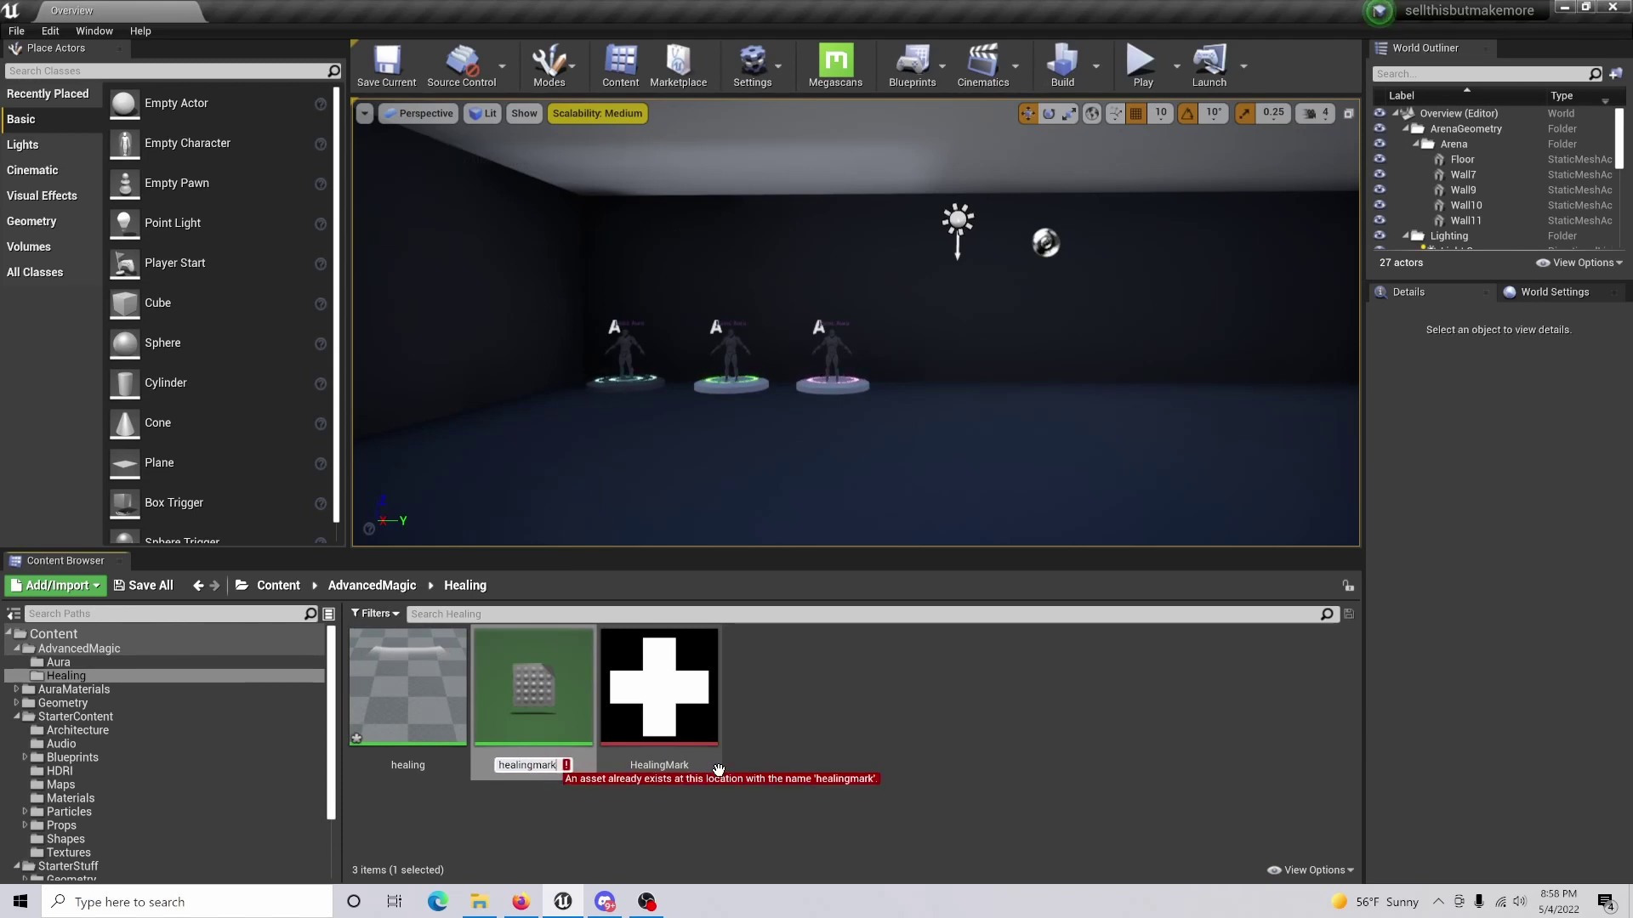
pyautogui.write('1')
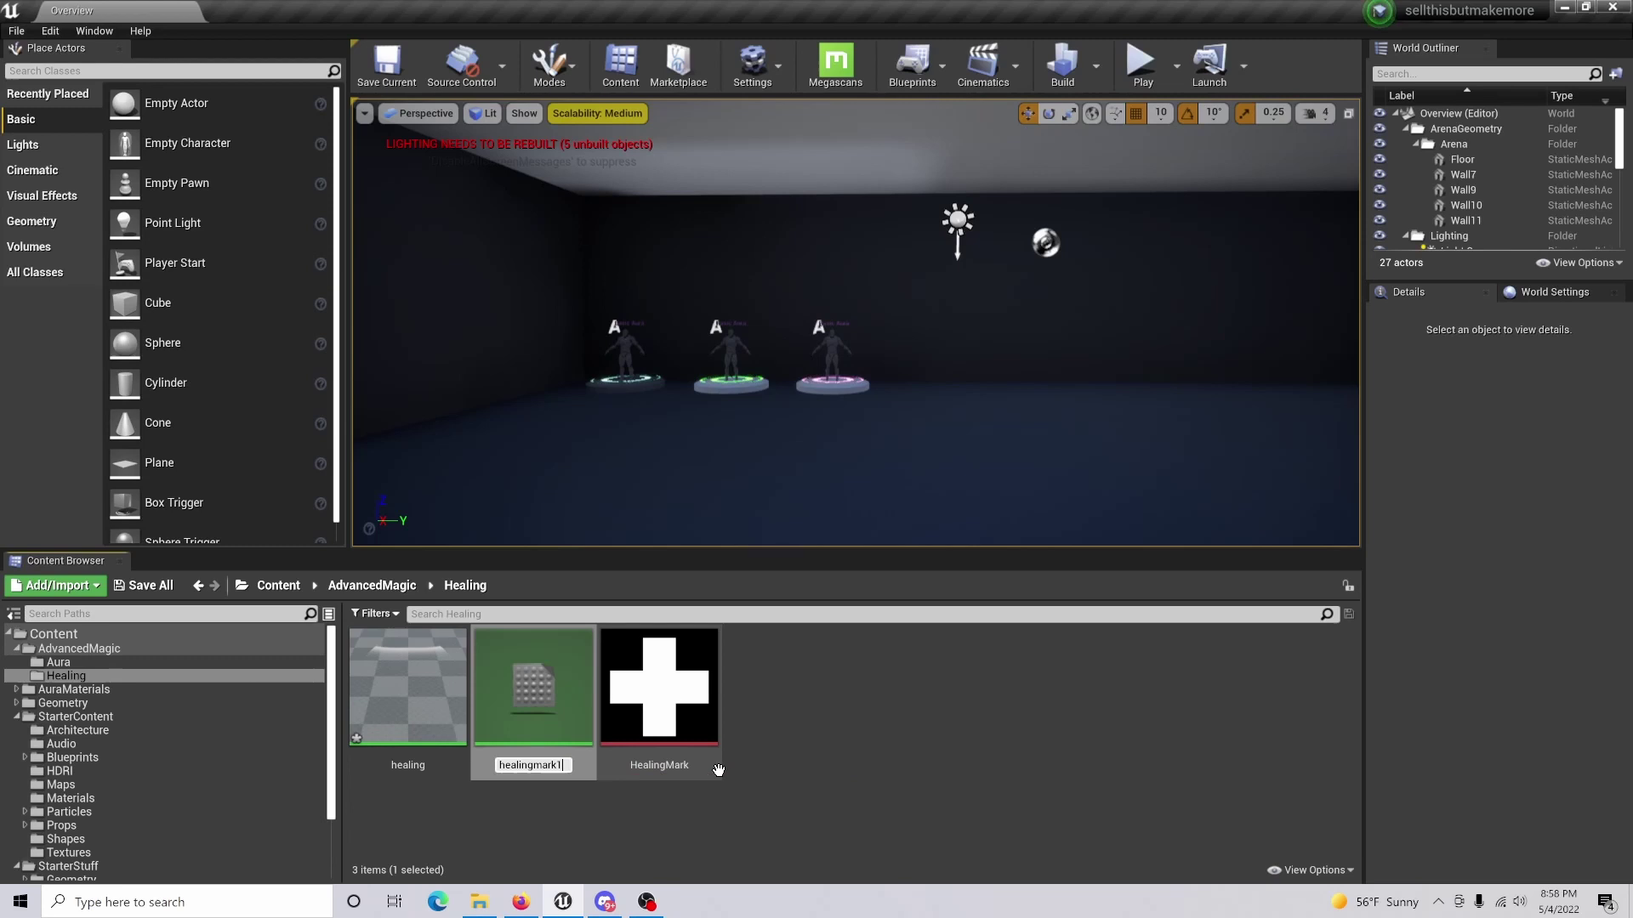
pyautogui.press('Return')
# Open the healingmark1 material and delete its Rotator node.
pyautogui.doubleClick(681, 689)
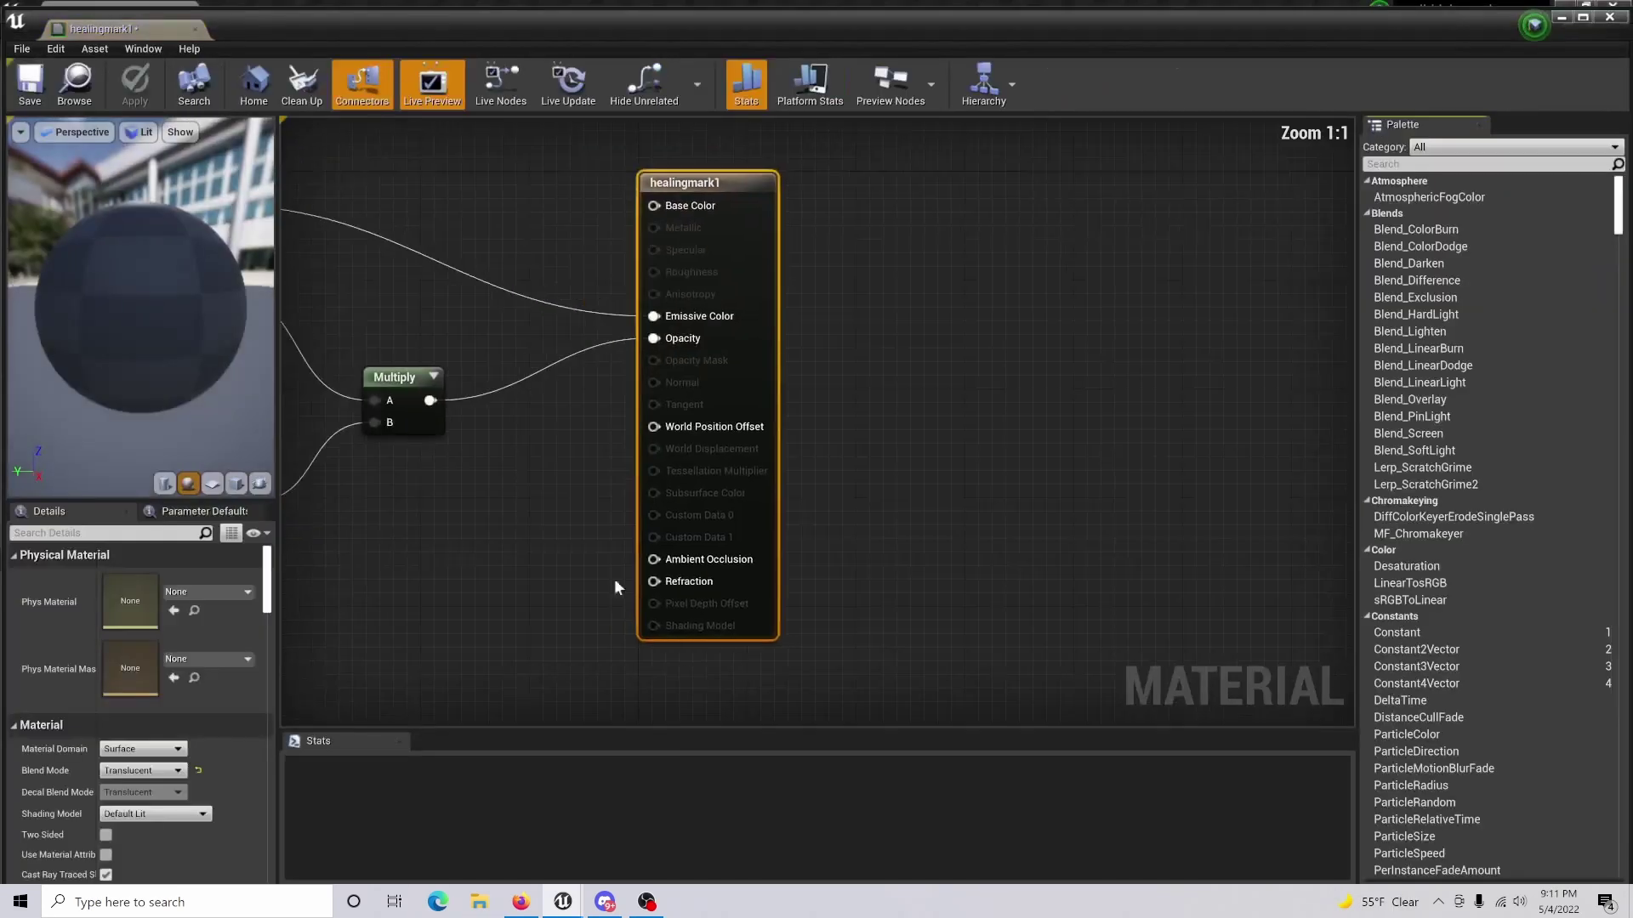
pyautogui.press('Home')
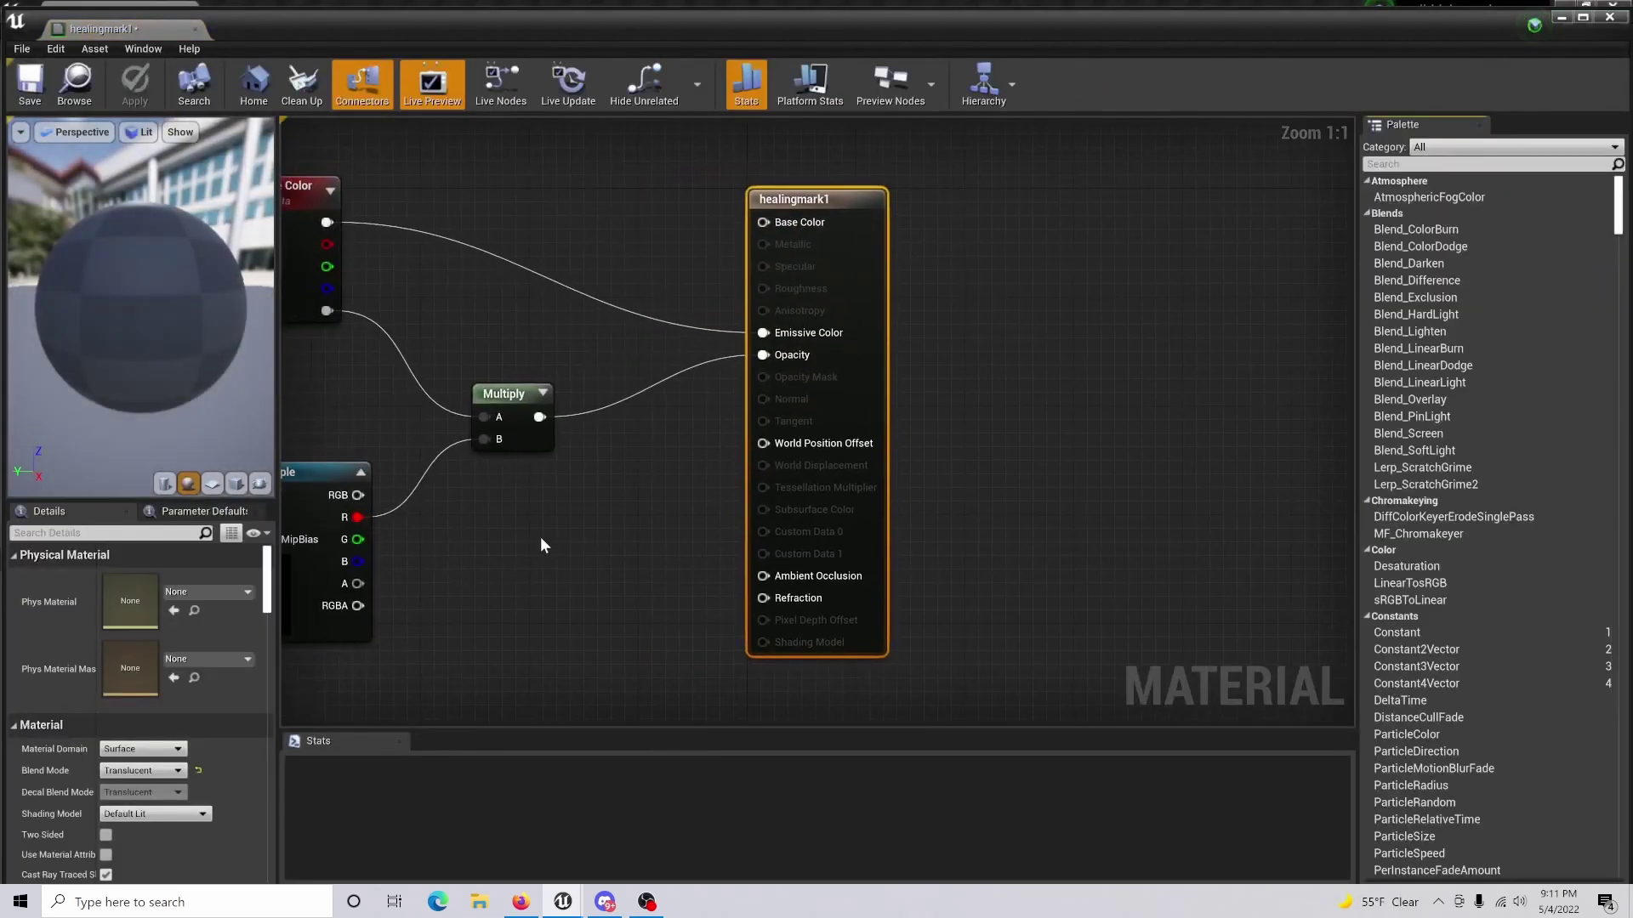
pyautogui.click(487, 479)
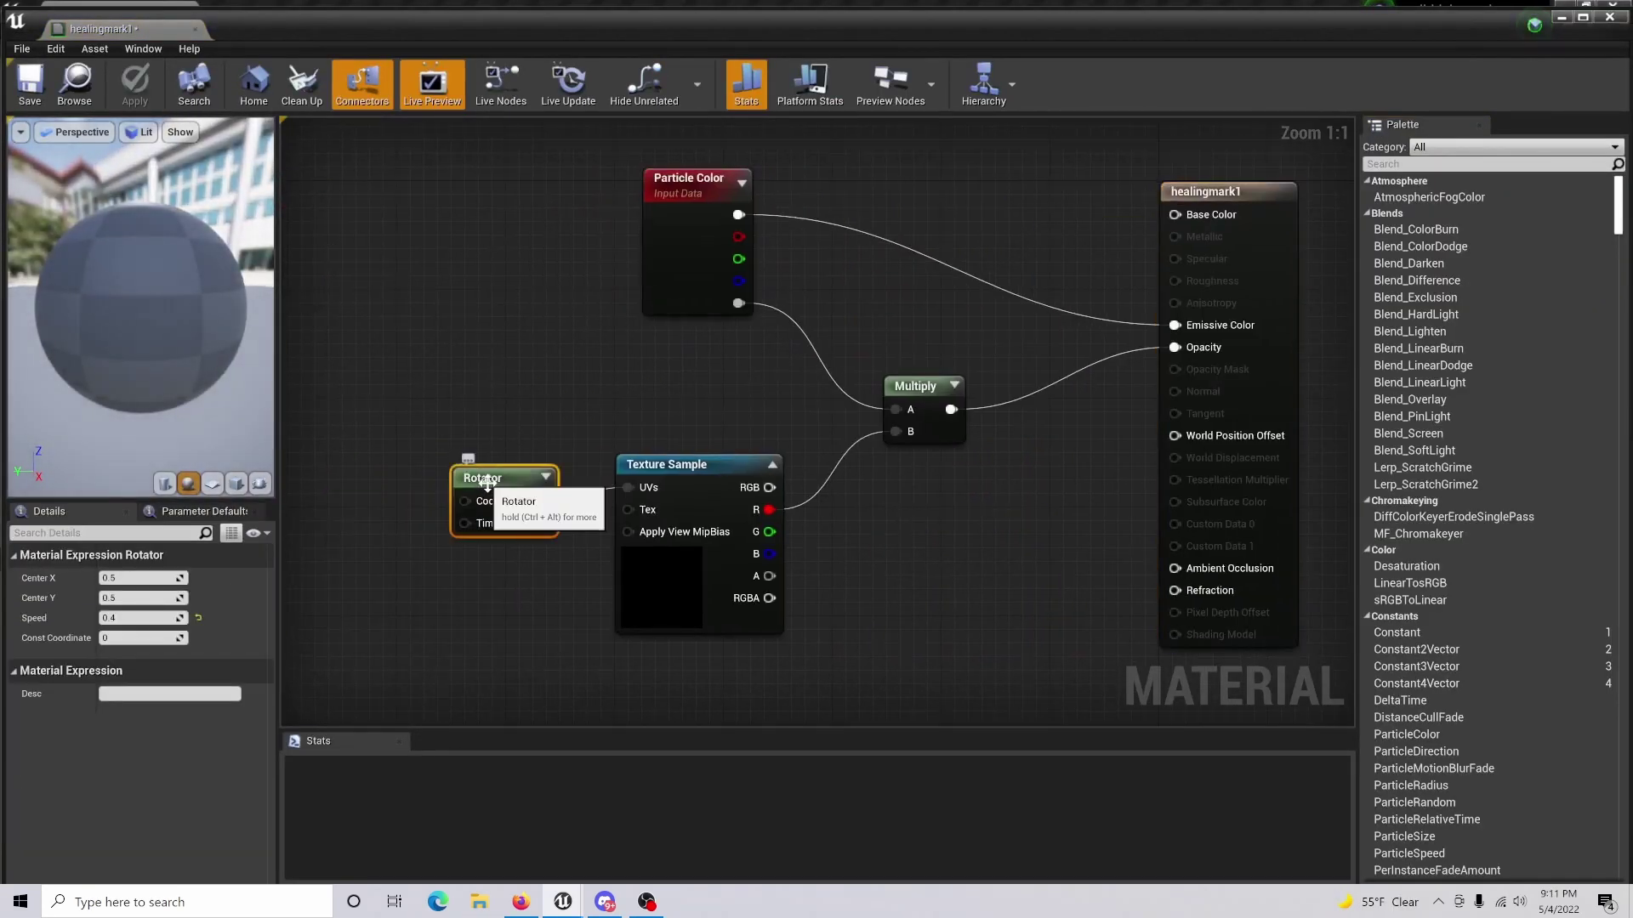
pyautogui.press('Delete')
# Assign the HealingMark texture to the Texture Sample, then apply the changes and close the healingmark1 material.
pyautogui.click(699, 572)
pyautogui.click(213, 731)
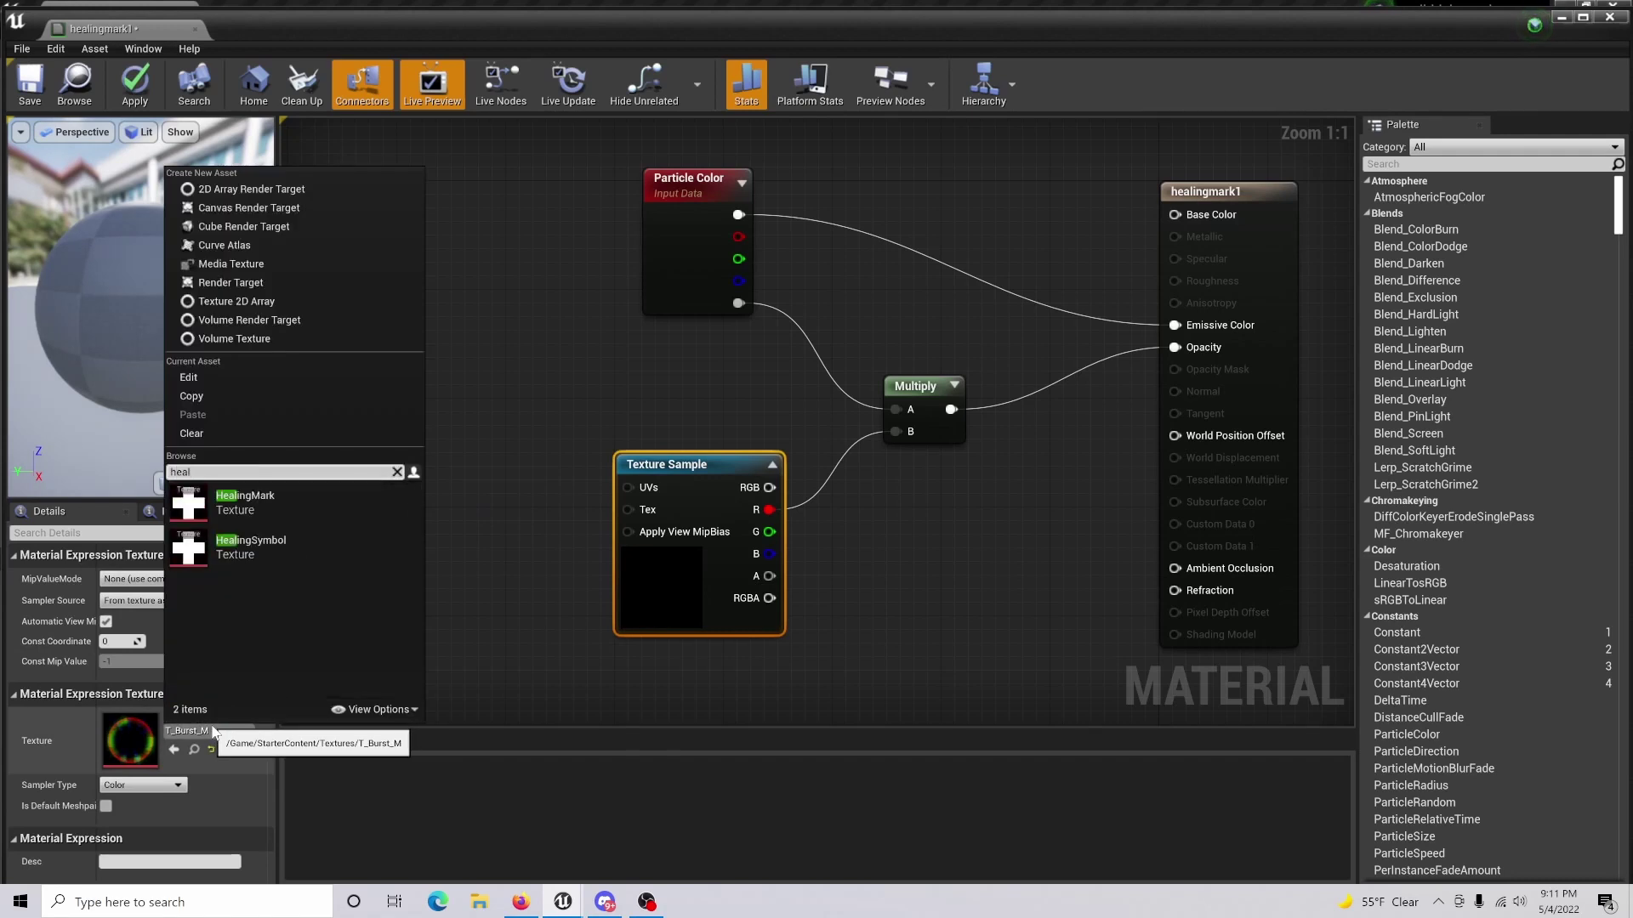
pyautogui.click(308, 510)
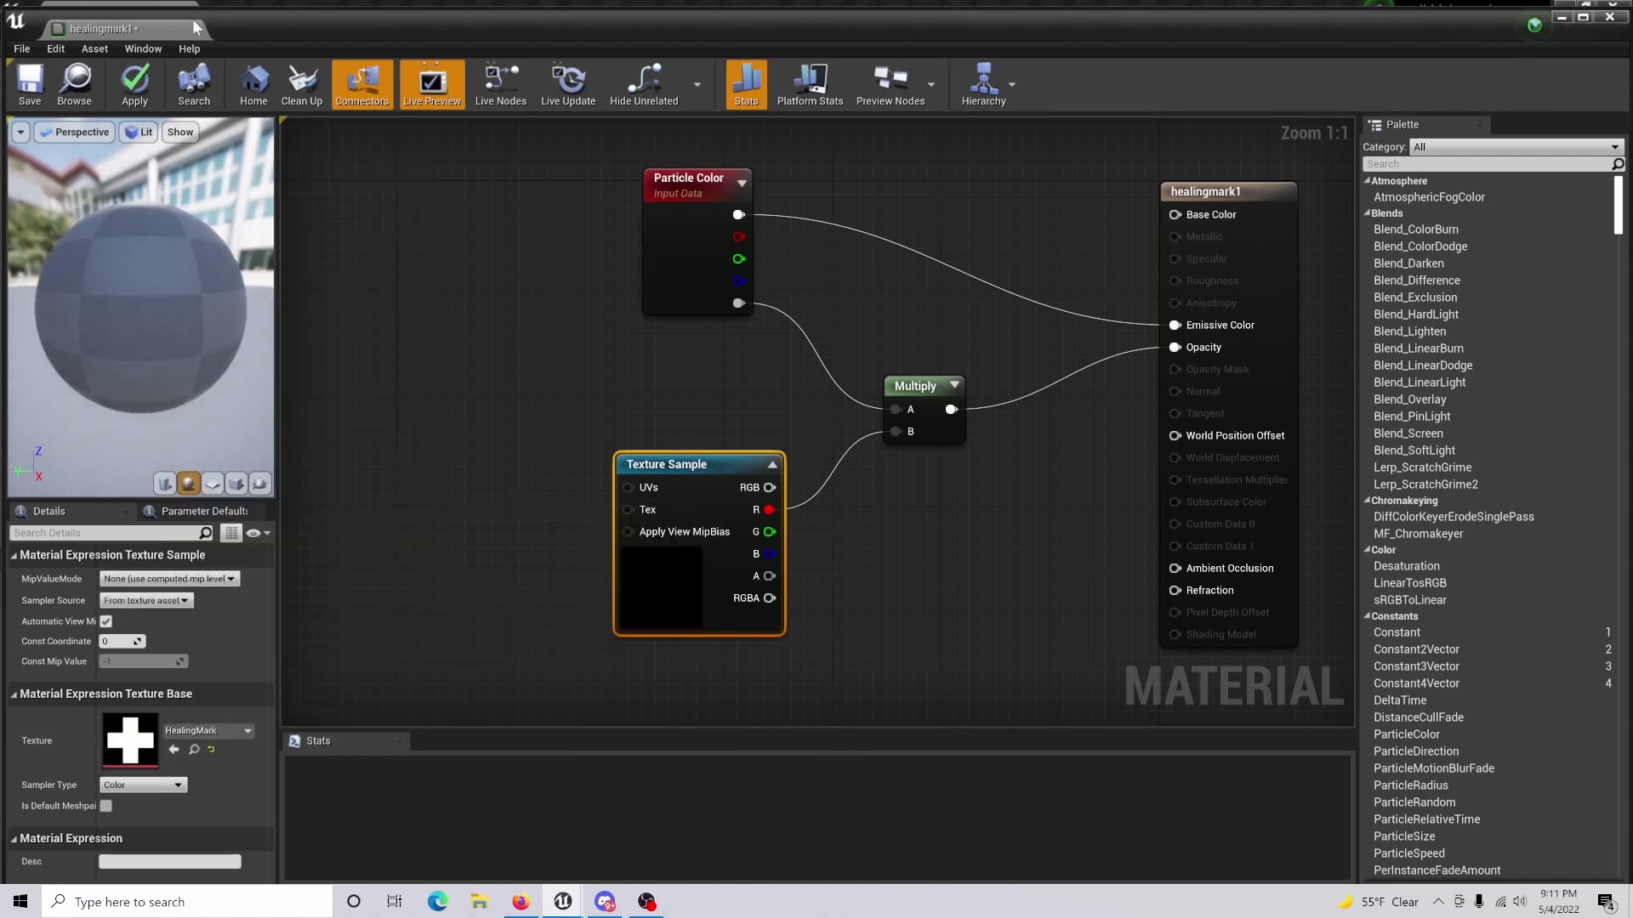
pyautogui.click(135, 85)
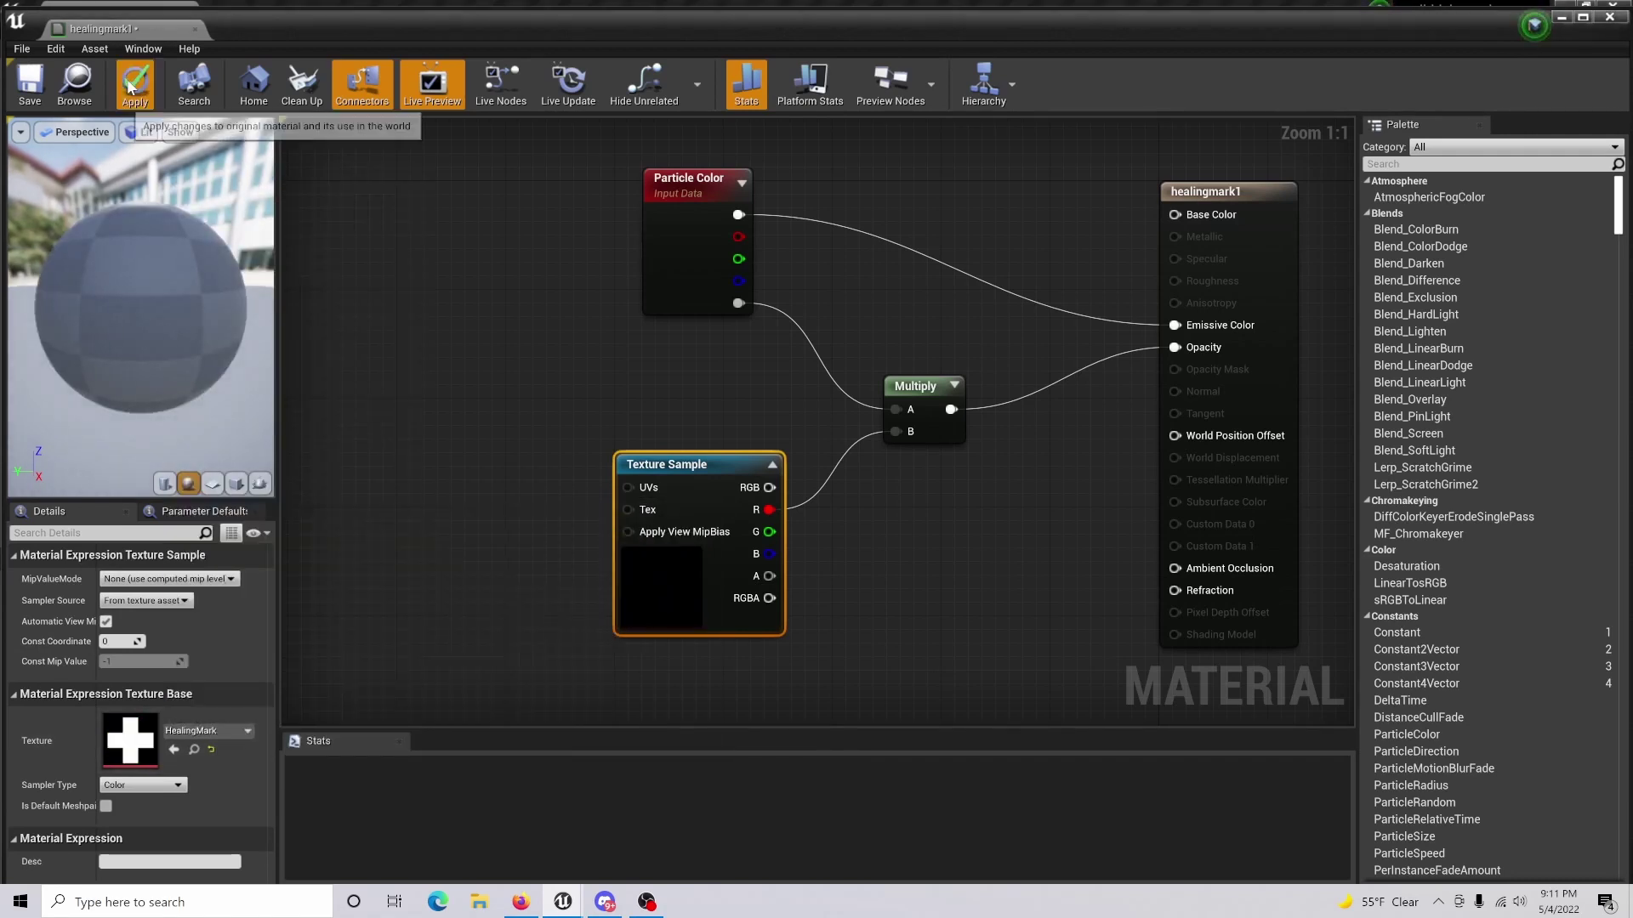
pyautogui.click(196, 28)
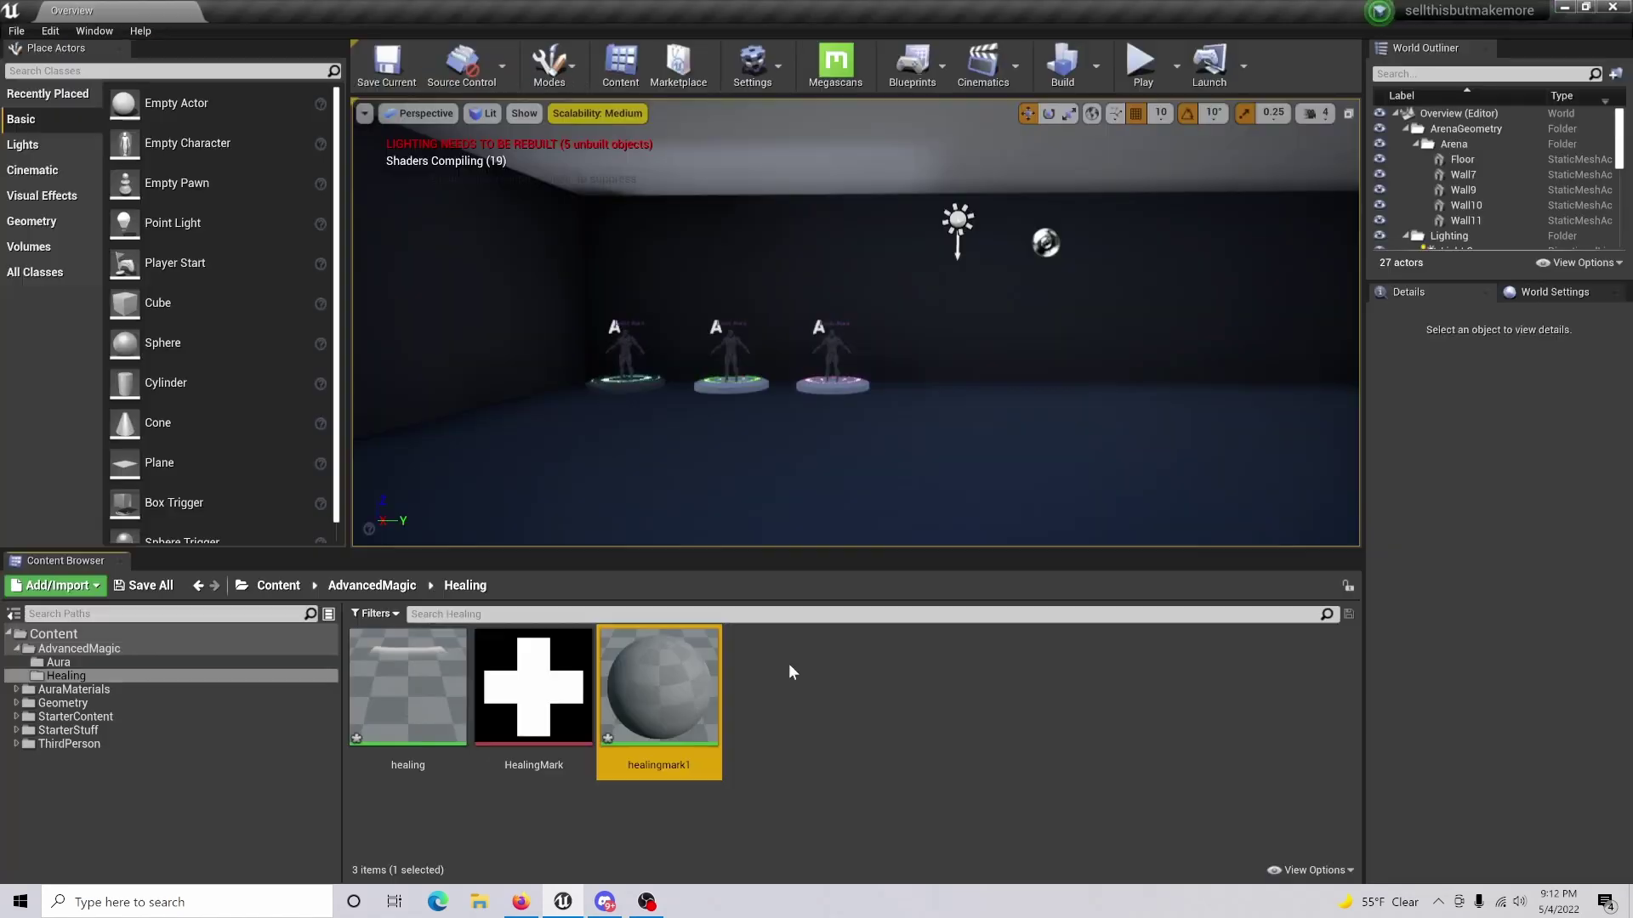
# Create a particle system named "HealingParticle" in the Healing folder and open it.
pyautogui.rightClick(788, 663)
pyautogui.click(918, 359)
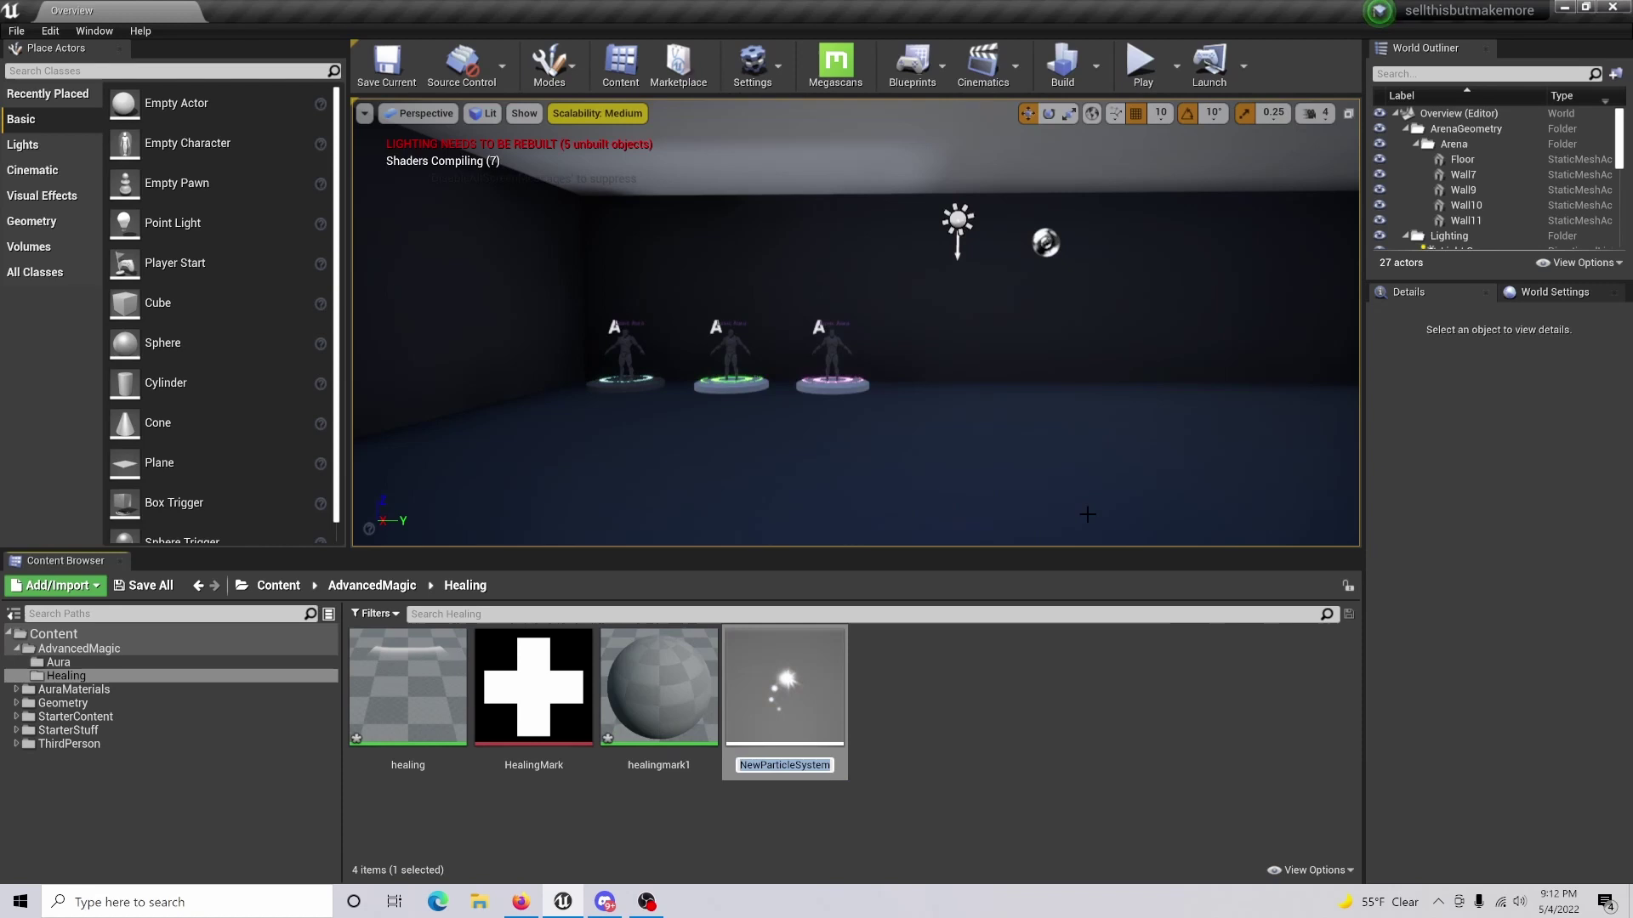
pyautogui.write('Healing')
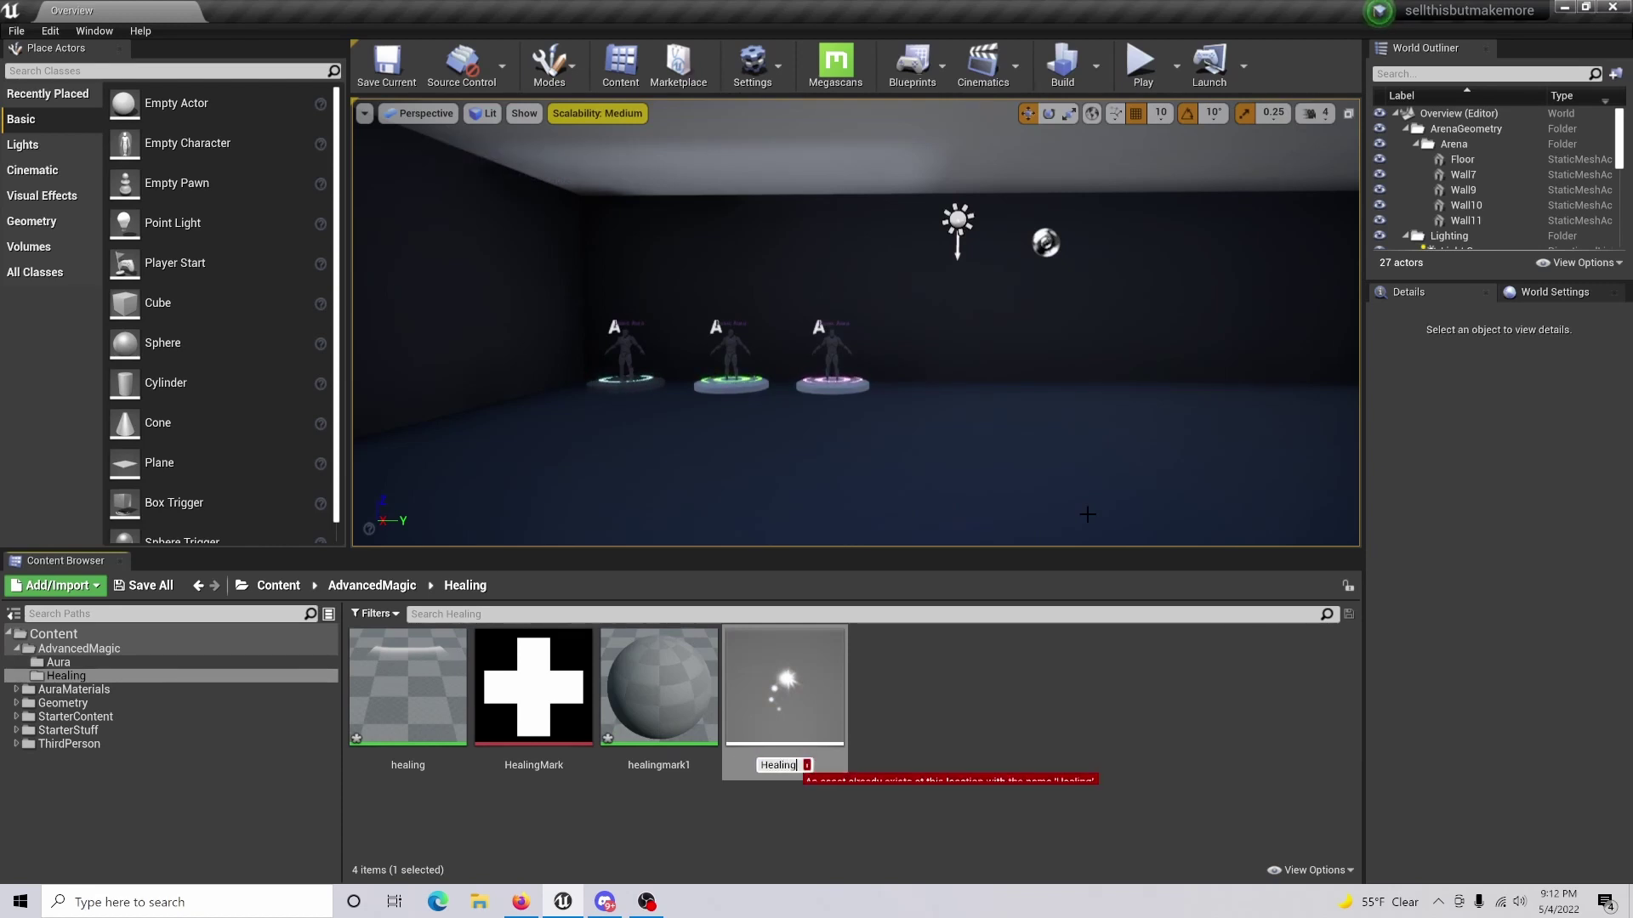
pyautogui.write('Particle')
pyautogui.press('Return')
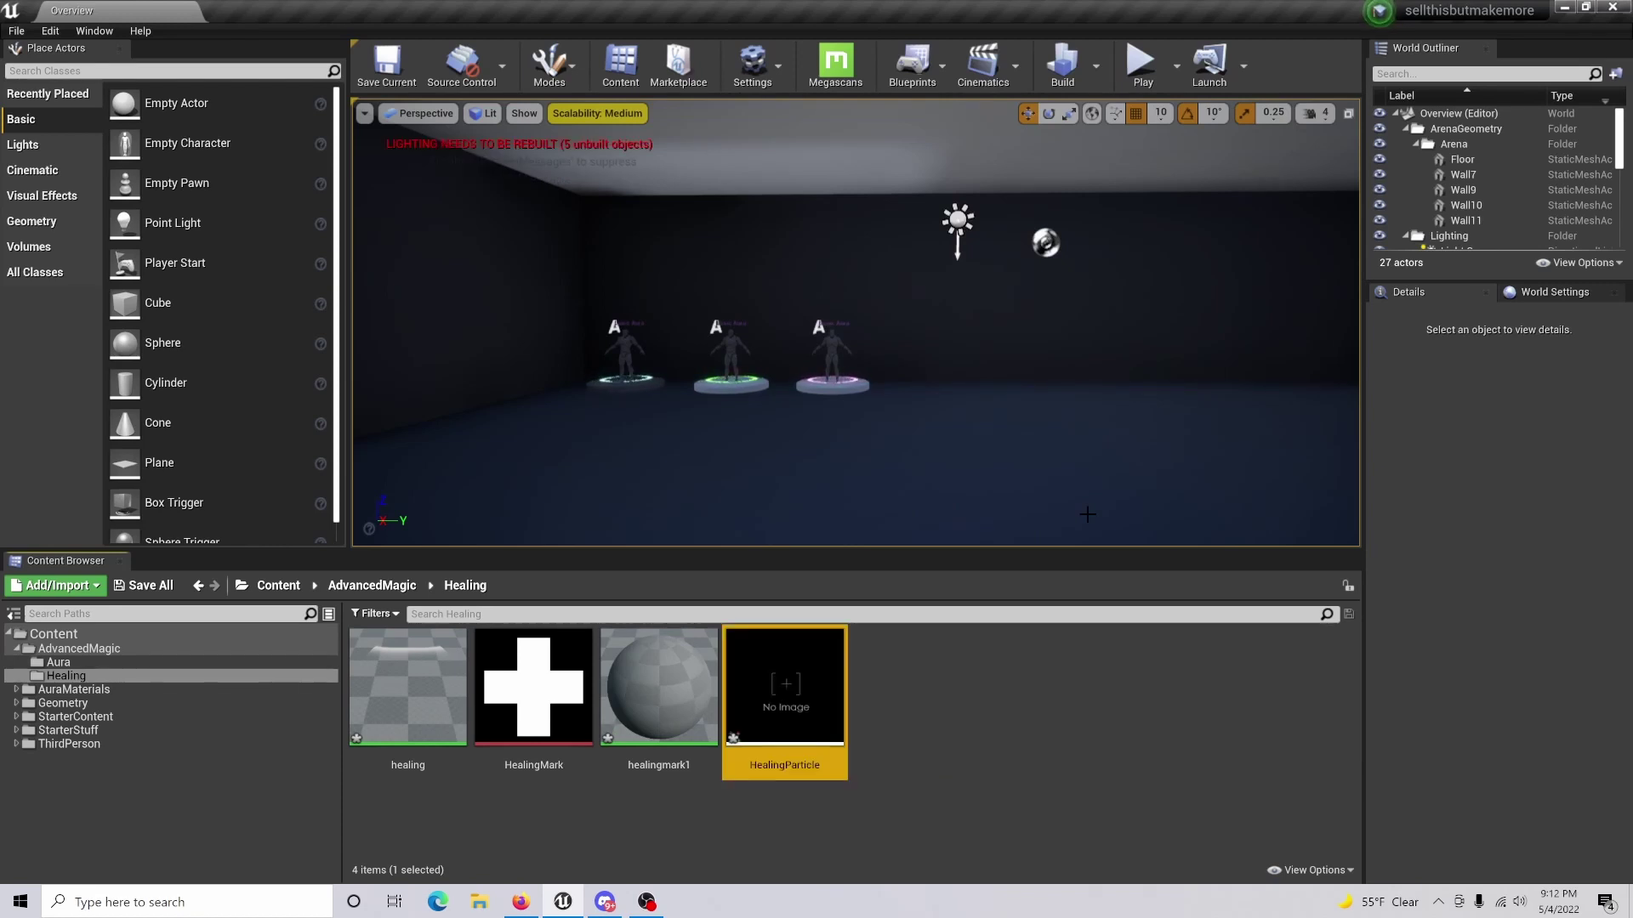
pyautogui.doubleClick(791, 689)
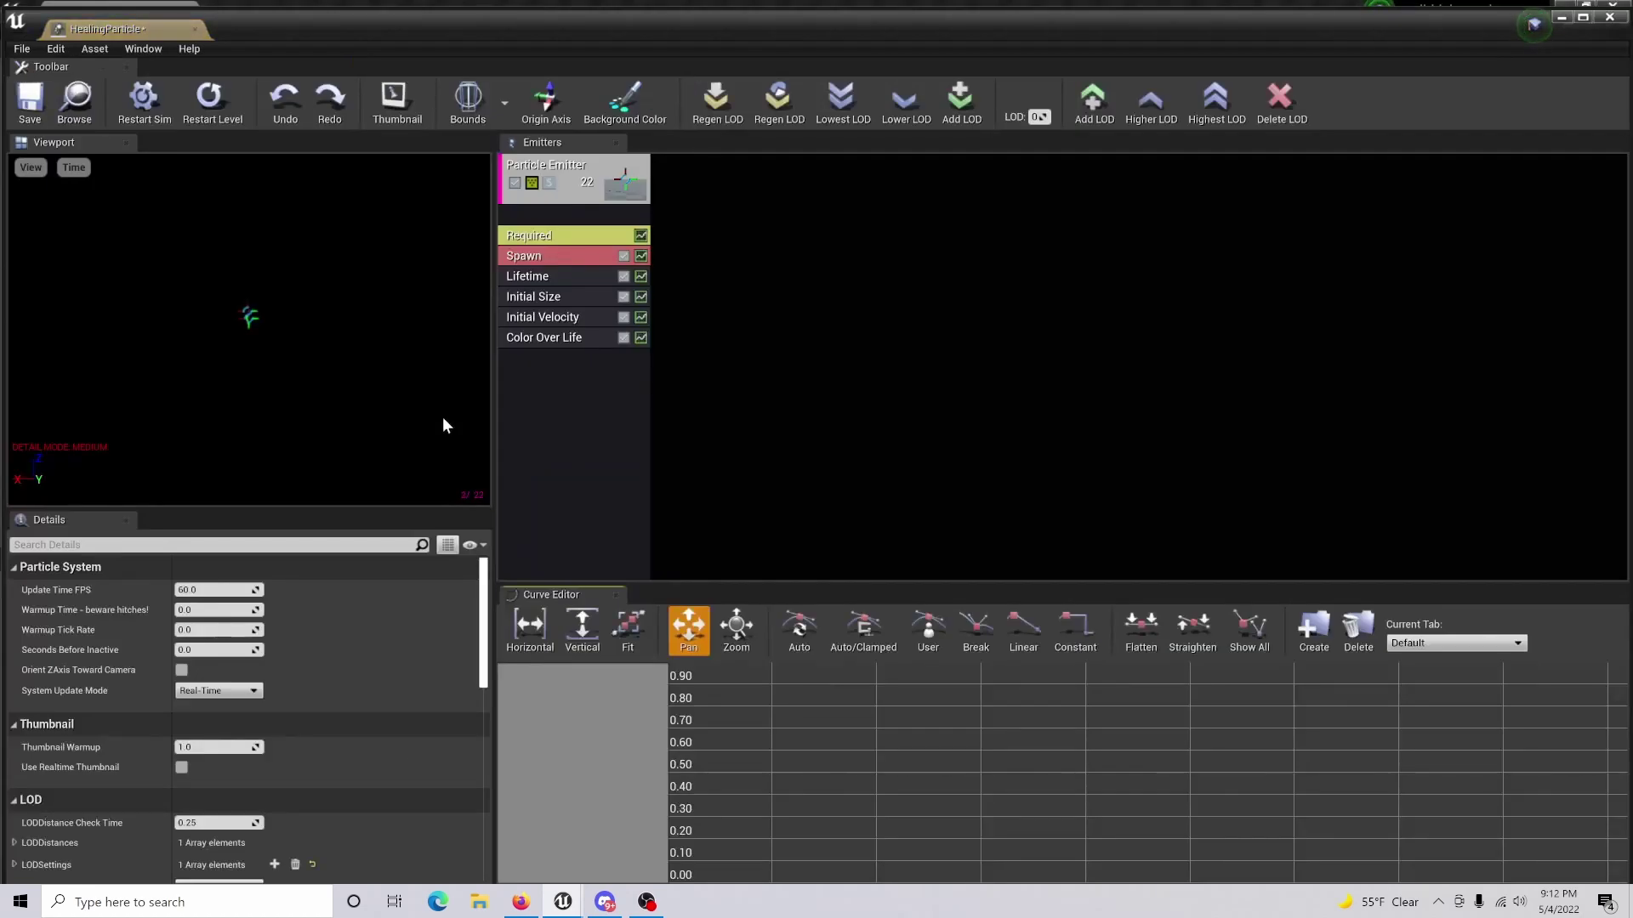
# Add a New Mesh Data type module to the particle emitter.
pyautogui.rightClick(574, 214)
pyautogui.moveTo(642, 269)
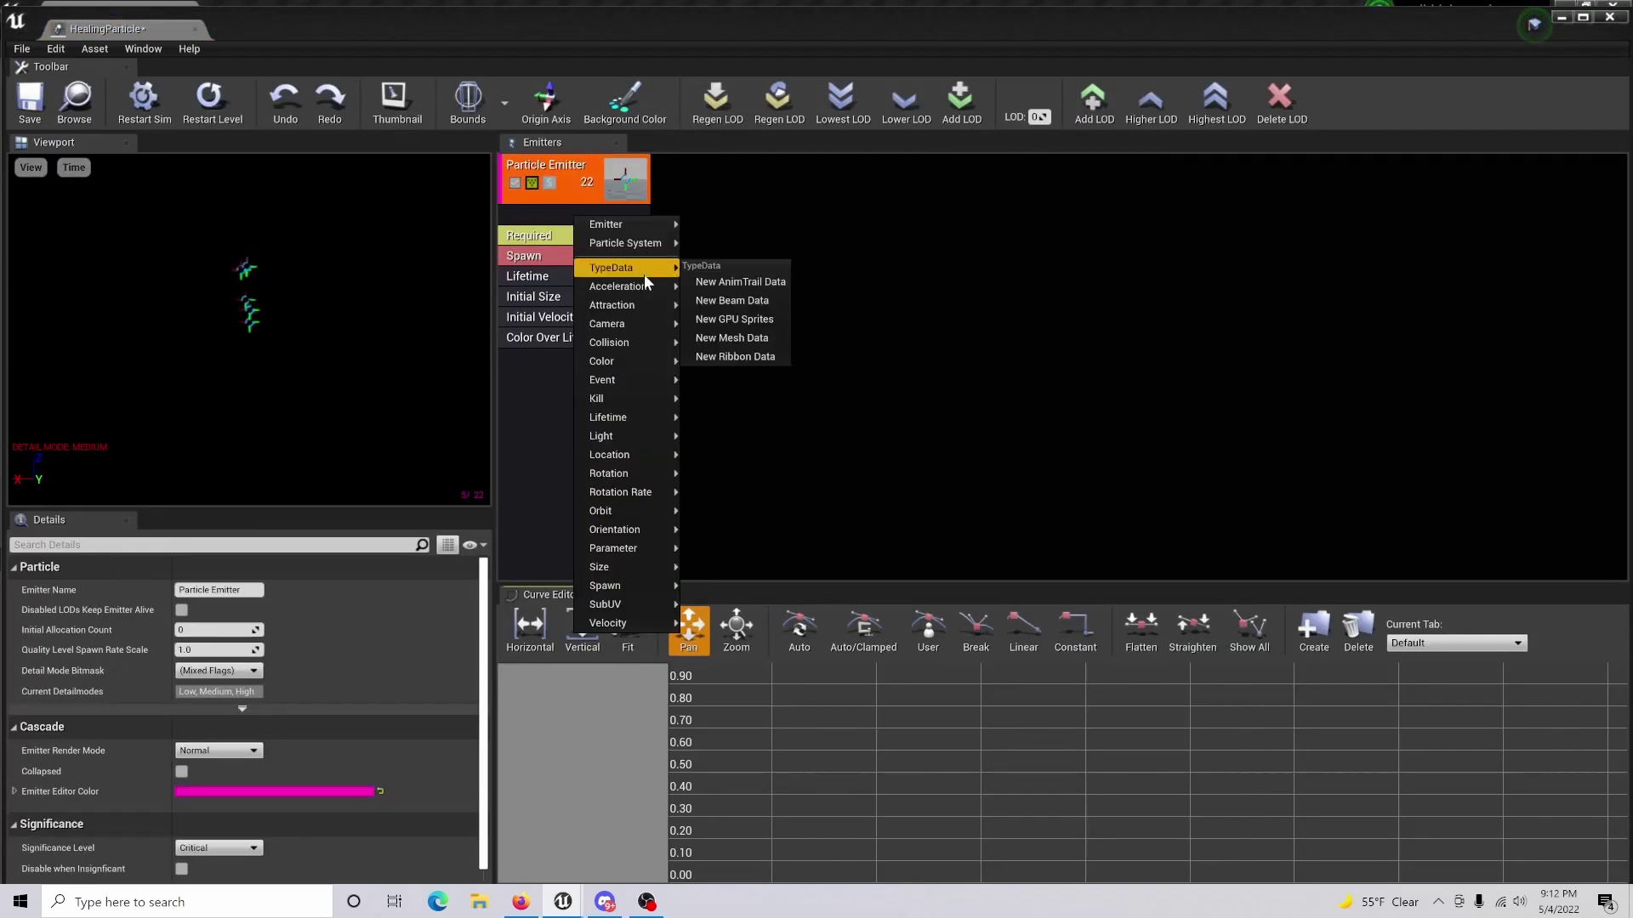
pyautogui.click(753, 340)
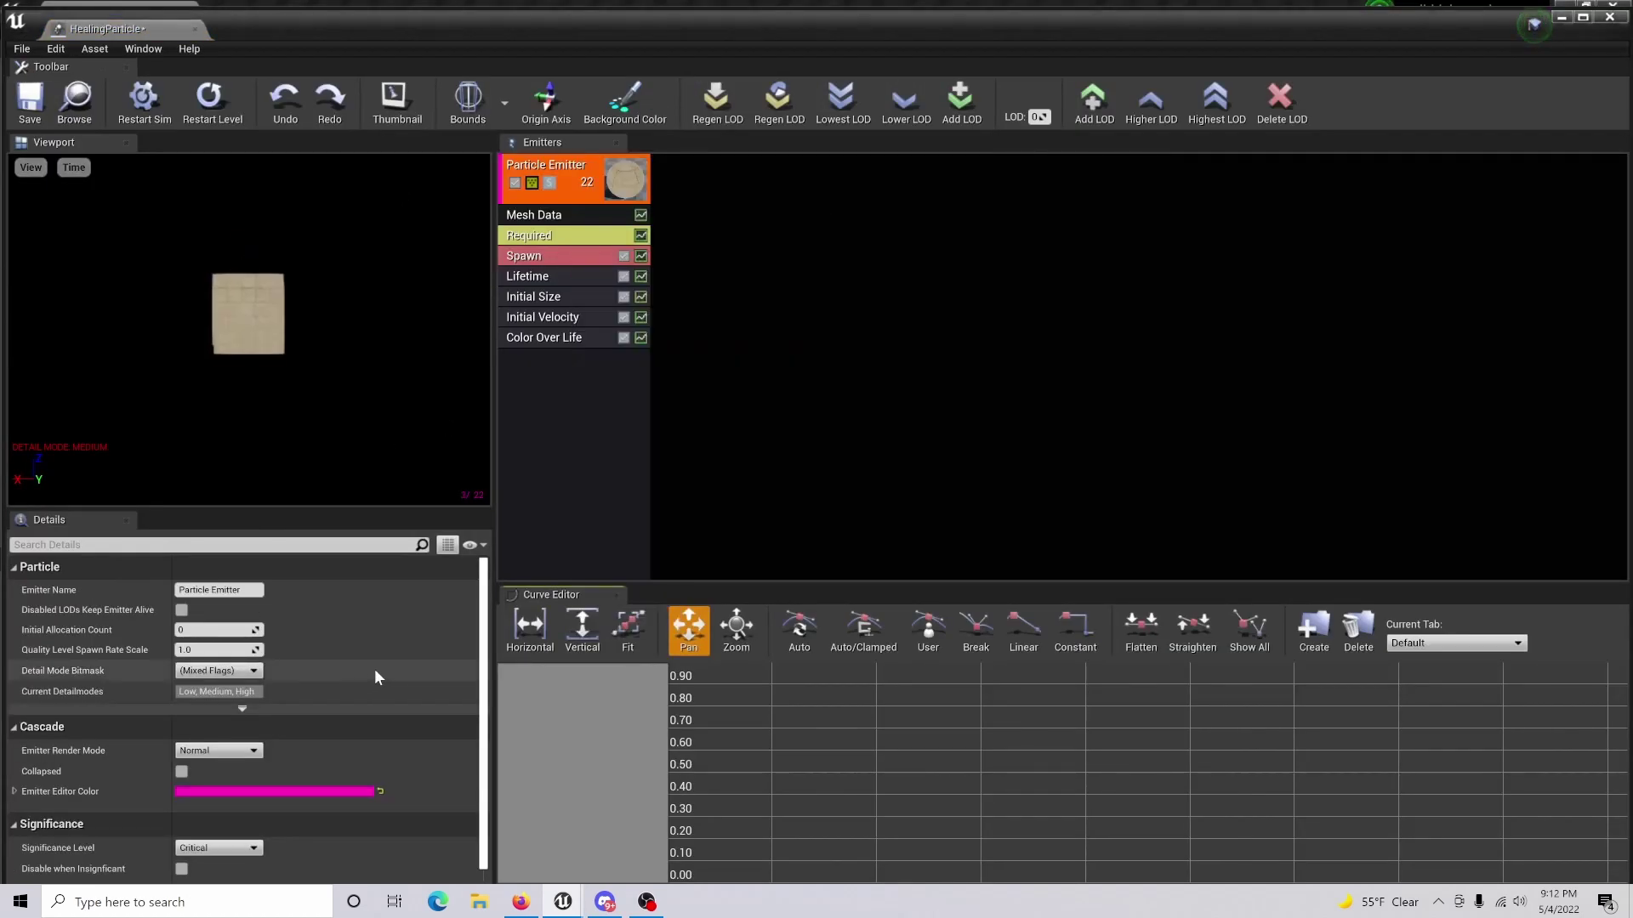
# Set the Mesh Data module's mesh to Shape_Plane and enable Override Material.
pyautogui.click(298, 604)
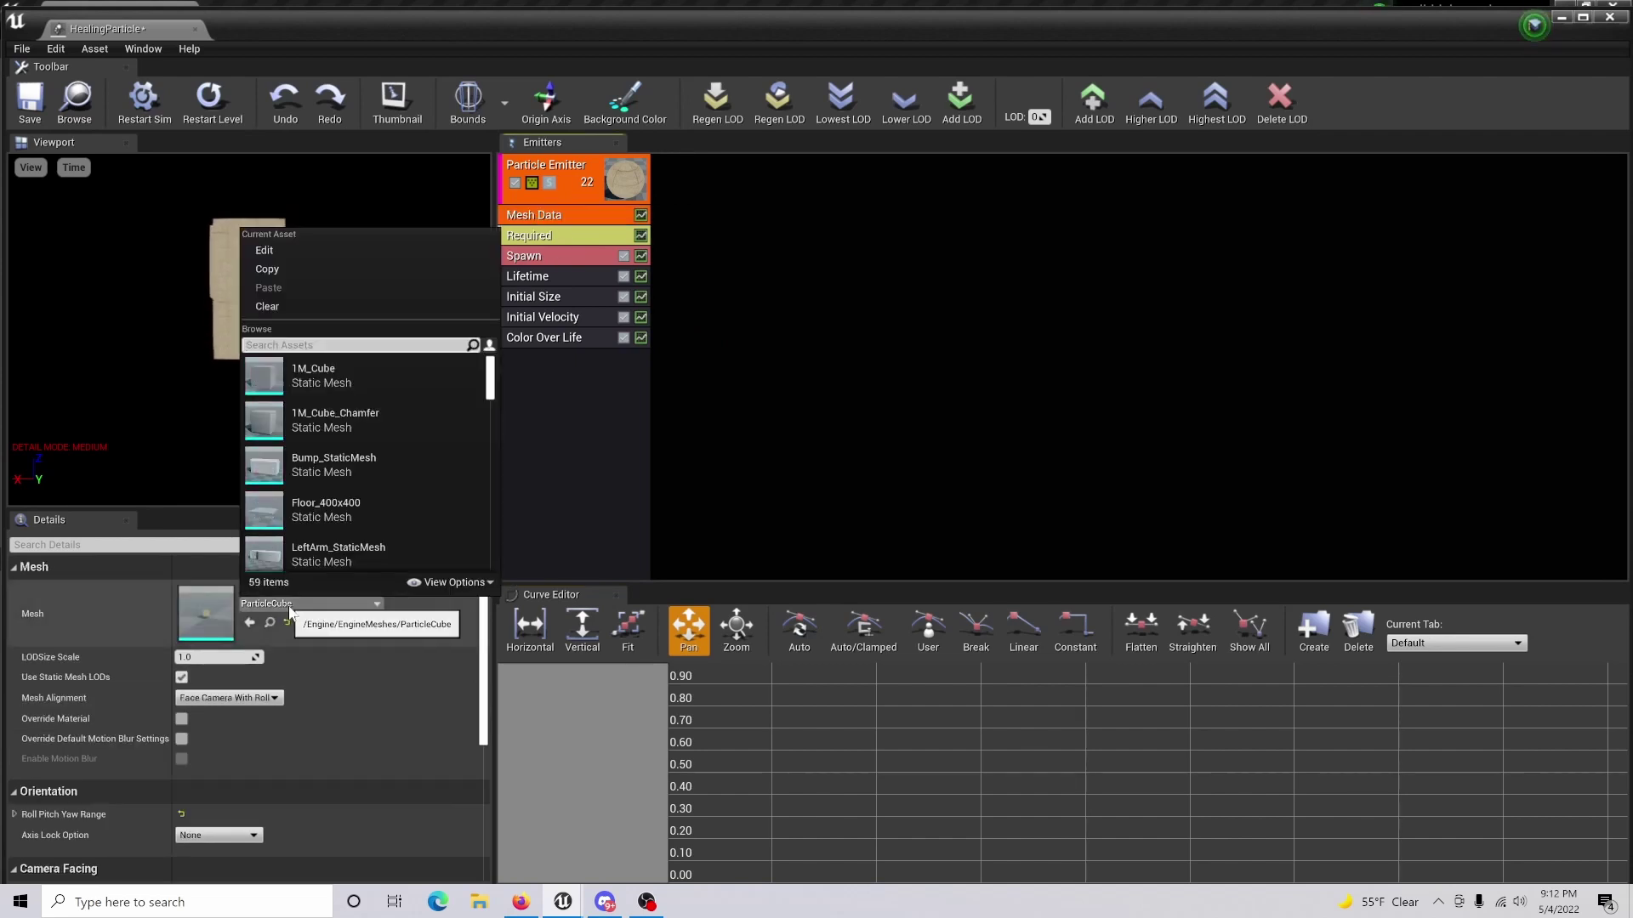
pyautogui.write('plane')
pyautogui.click(321, 375)
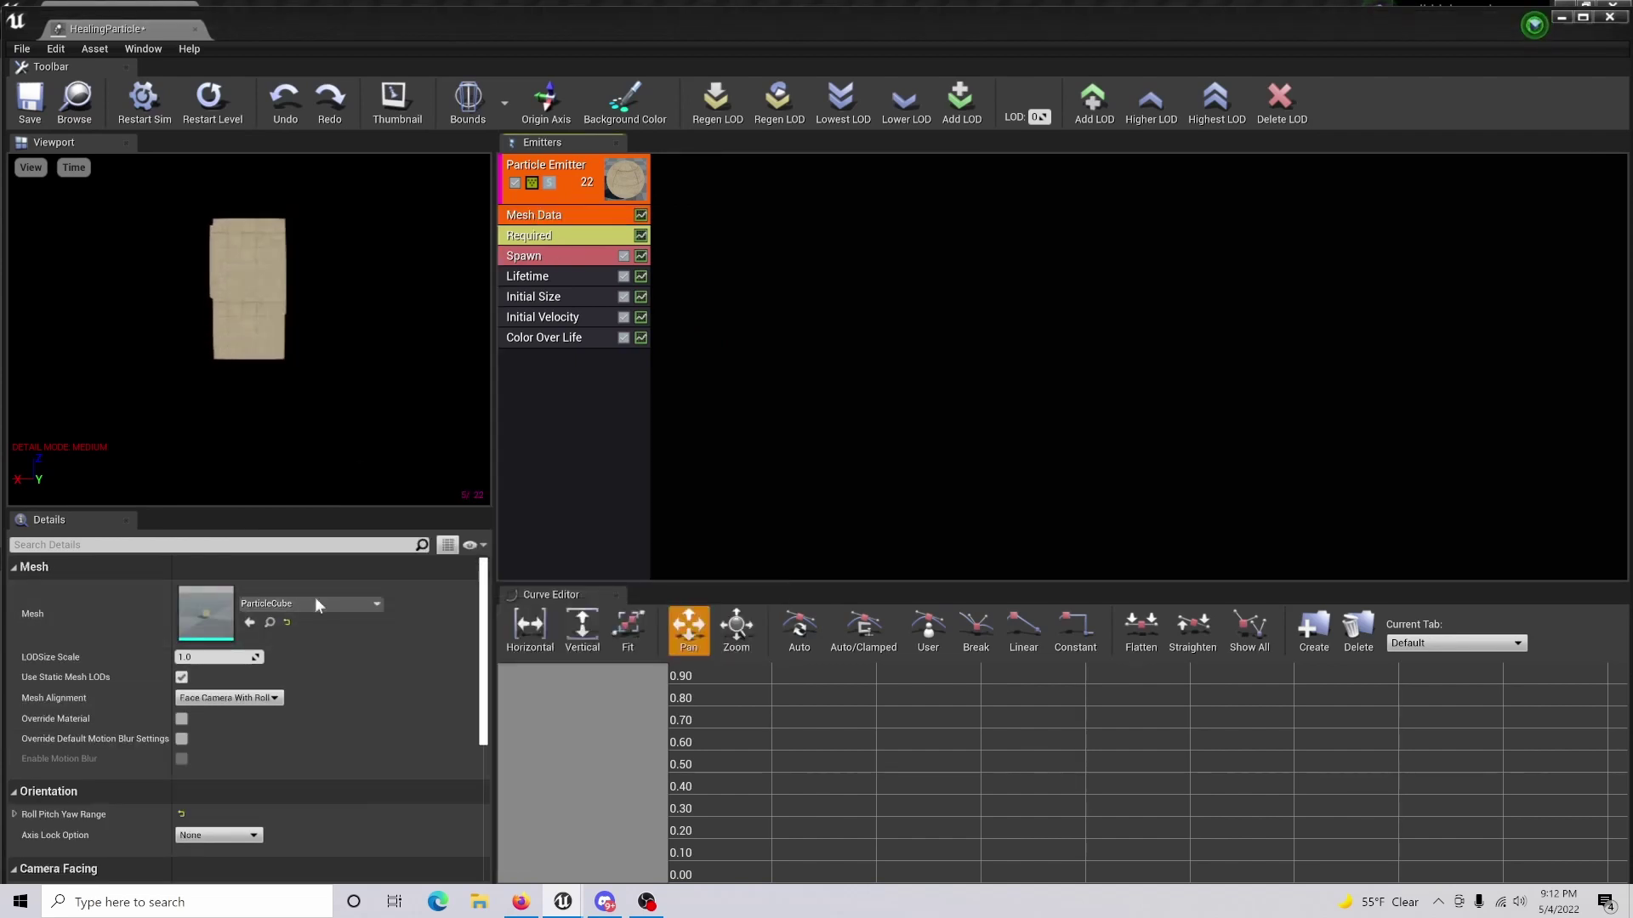
pyautogui.click(181, 720)
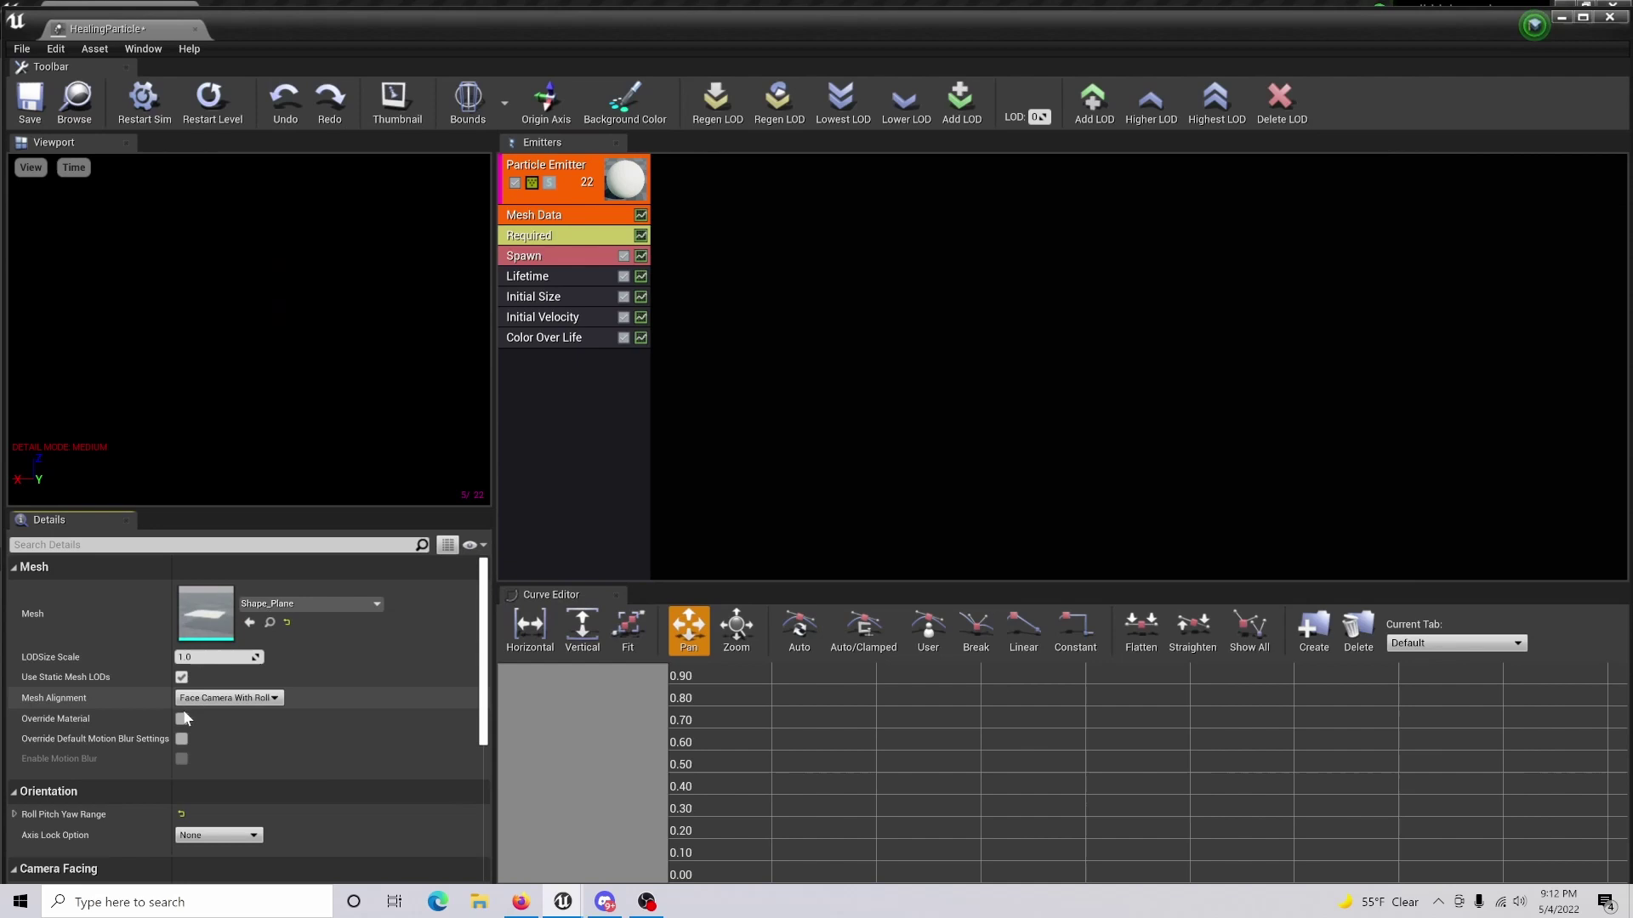
pyautogui.moveTo(307, 328); pyautogui.dragTo(308, 460)
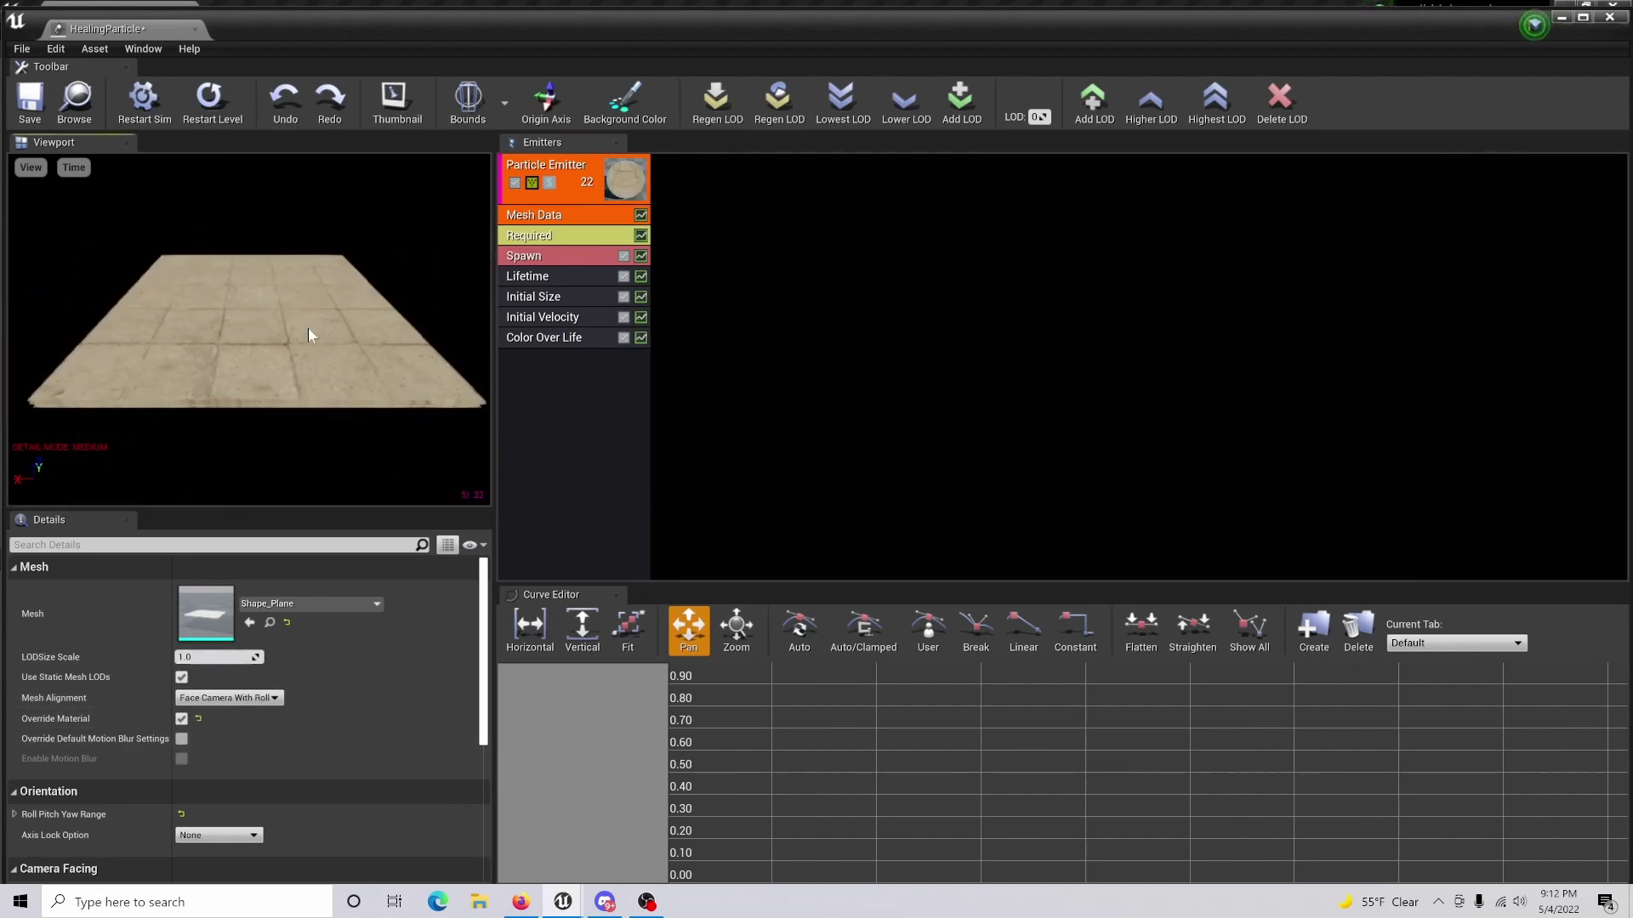
# Assign the healing material to the emitter in the Required module.
pyautogui.click(592, 235)
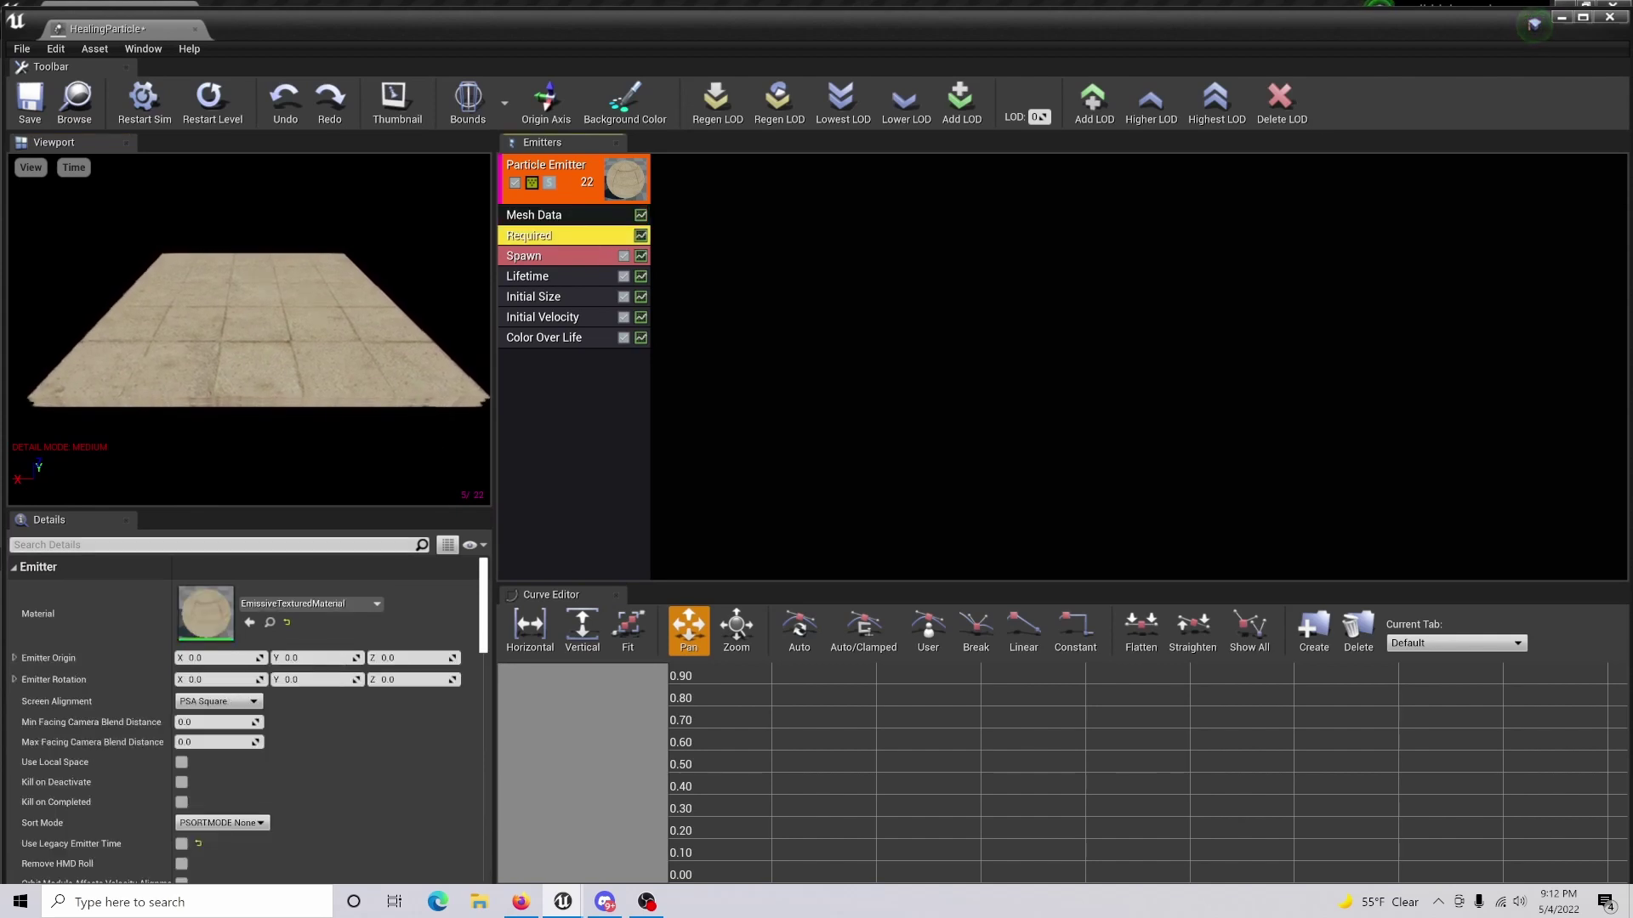
pyautogui.click(305, 605)
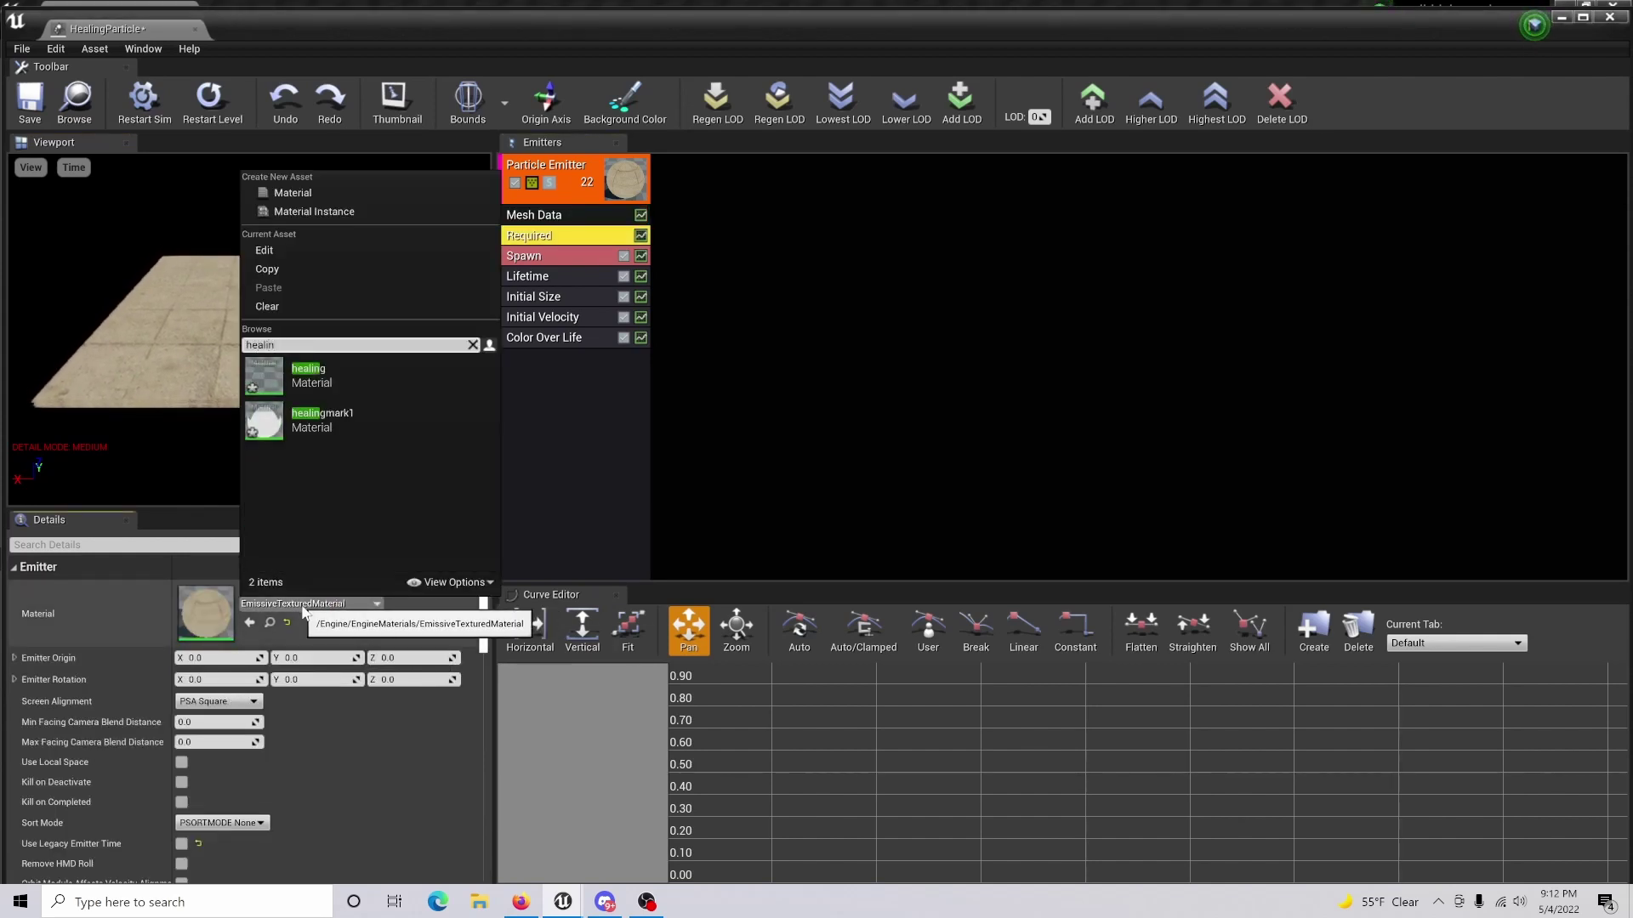
pyautogui.click(462, 387)
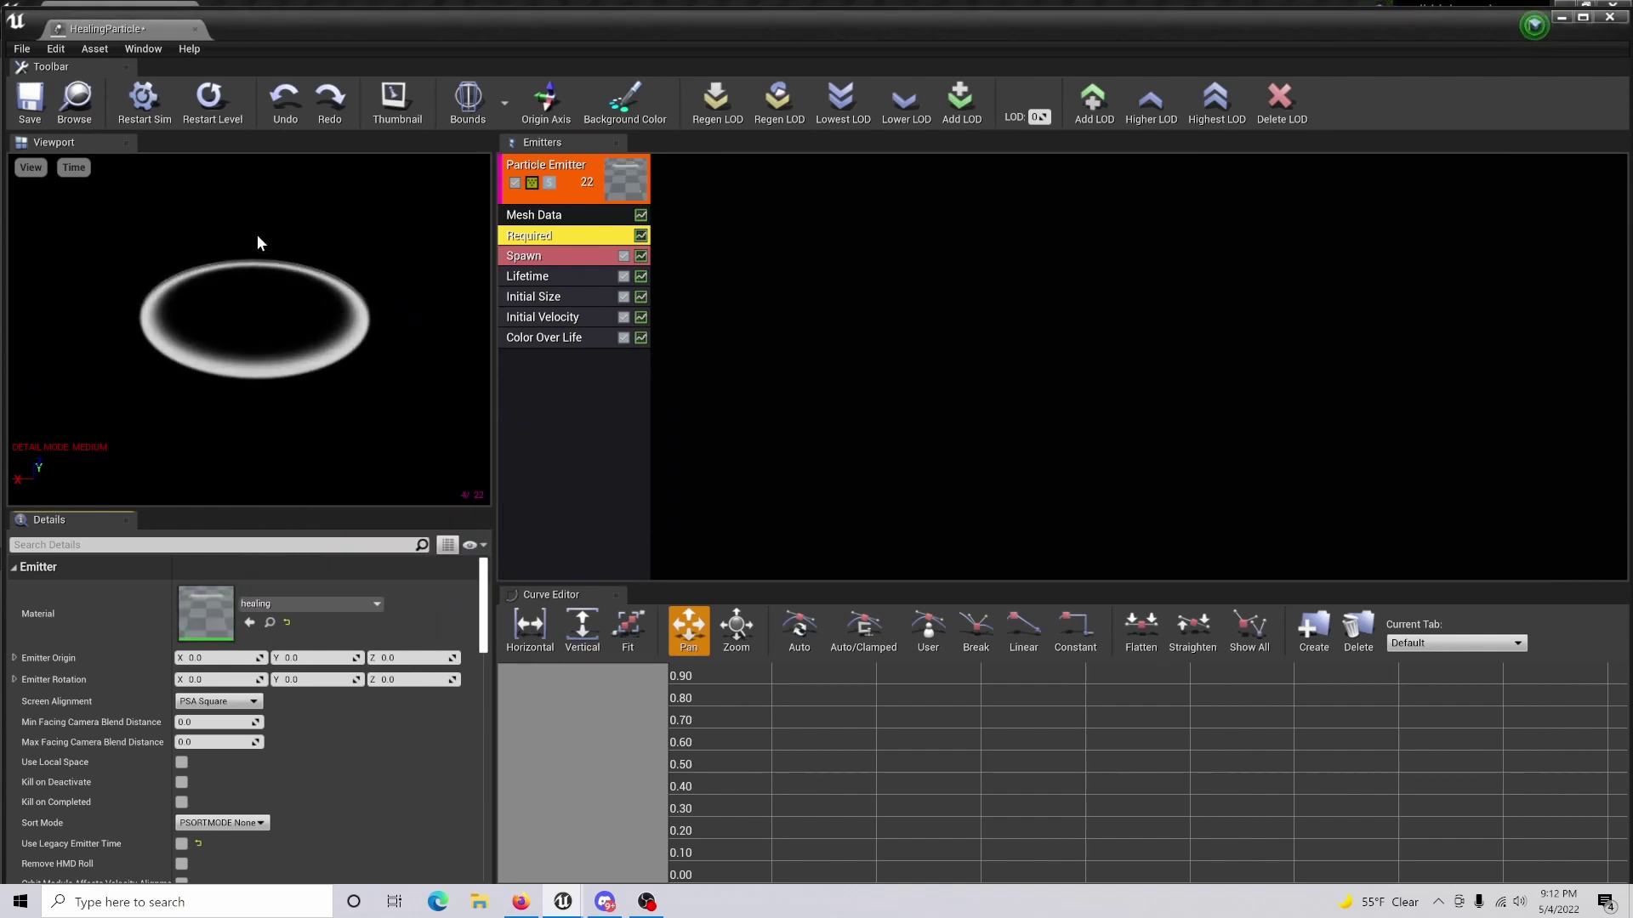
# Set the Spawn module's constant rate to 15.
pyautogui.click(570, 254)
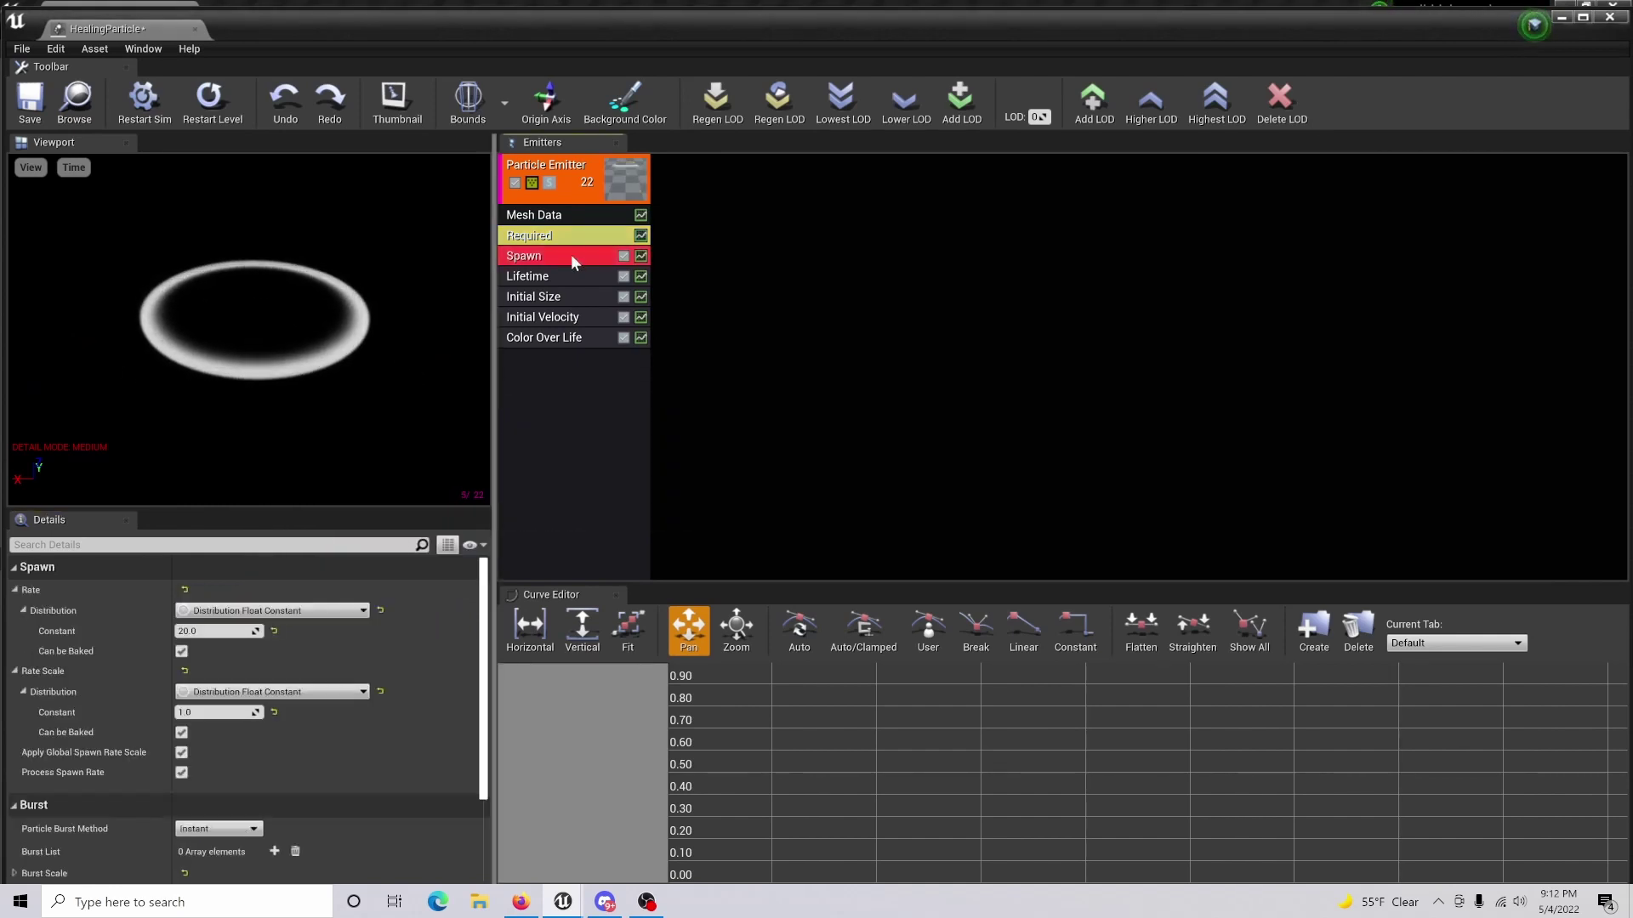
pyautogui.click(216, 631)
pyautogui.write('15')
pyautogui.press('Return')
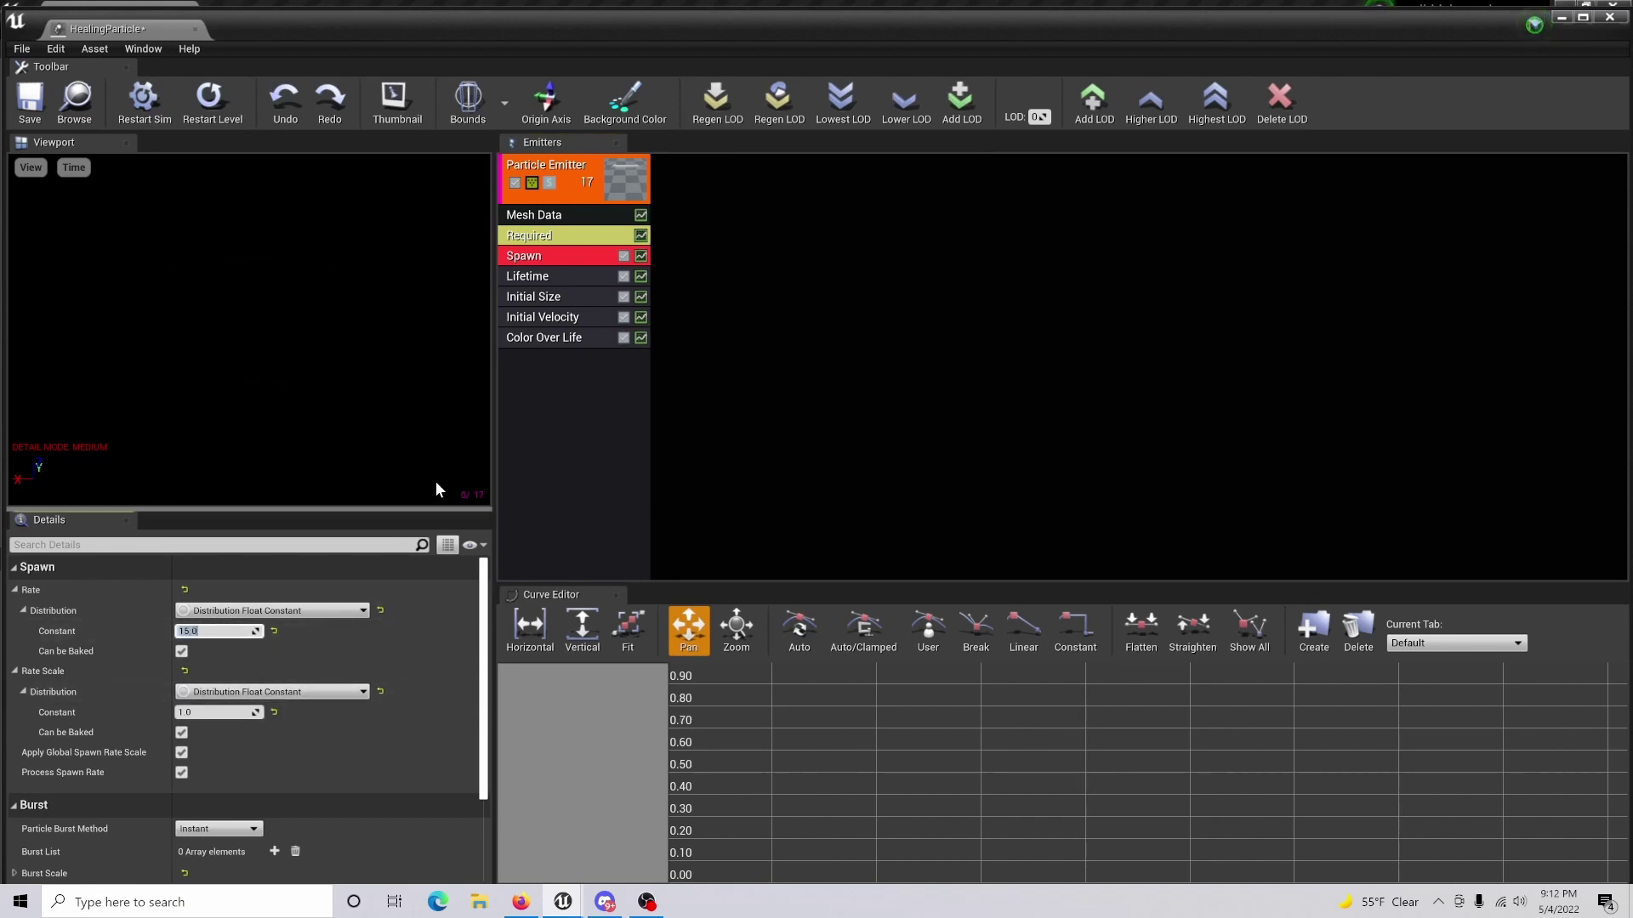
# Set the Lifetime module's minimum to 0.9 and open its maximum for editing.
pyautogui.click(544, 275)
pyautogui.click(218, 631)
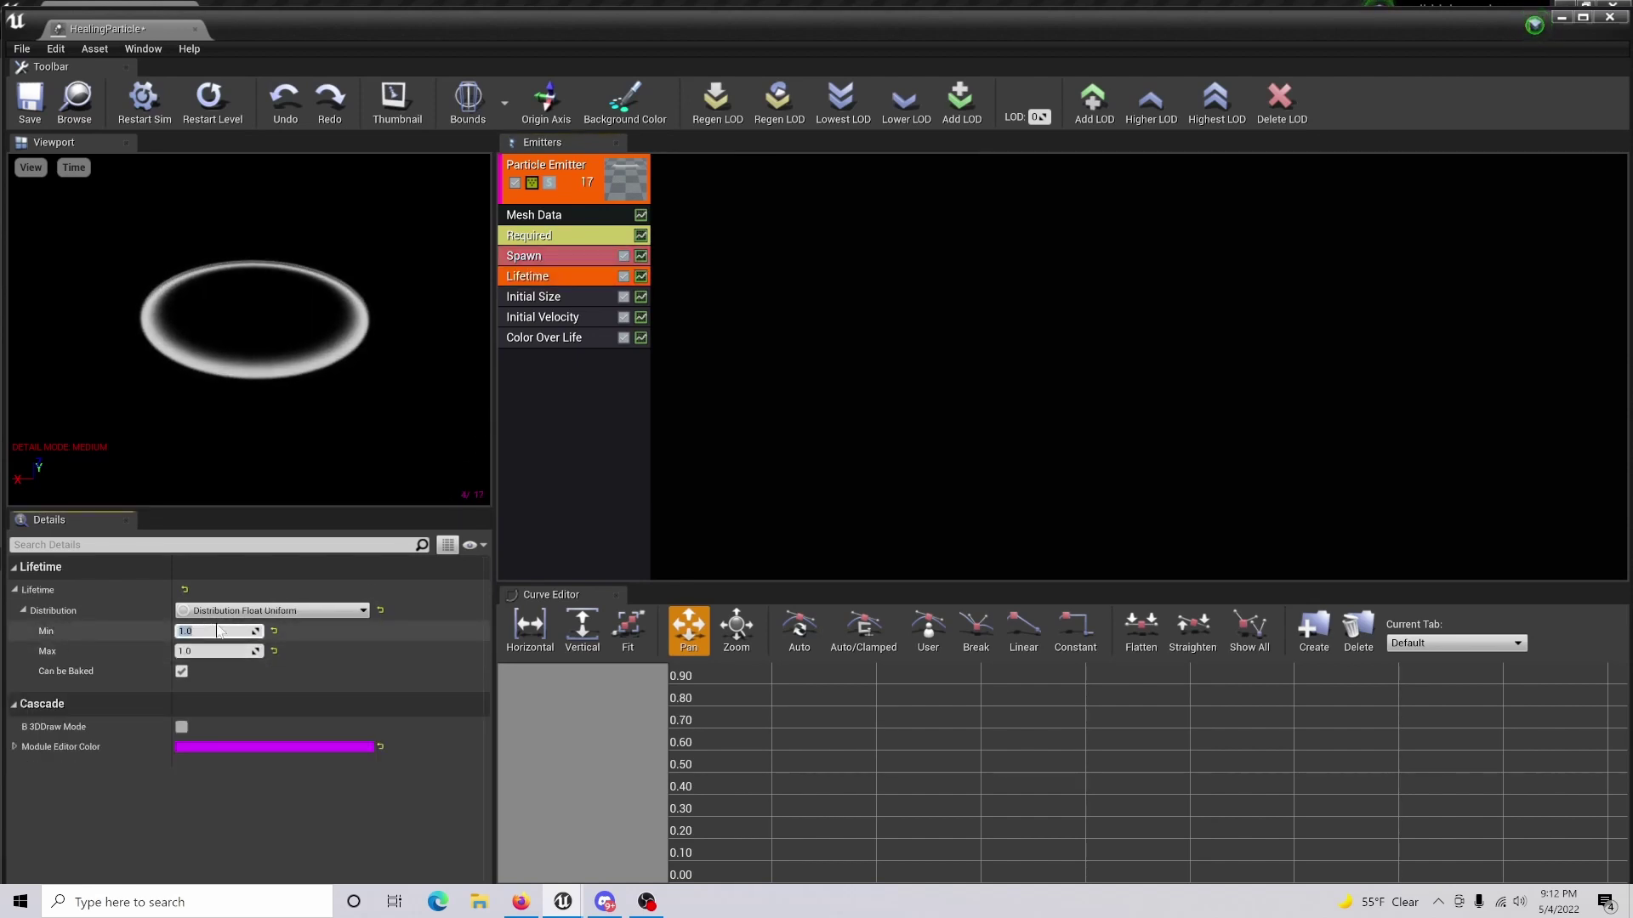
pyautogui.press('BackSpace')
pyautogui.write('.9')
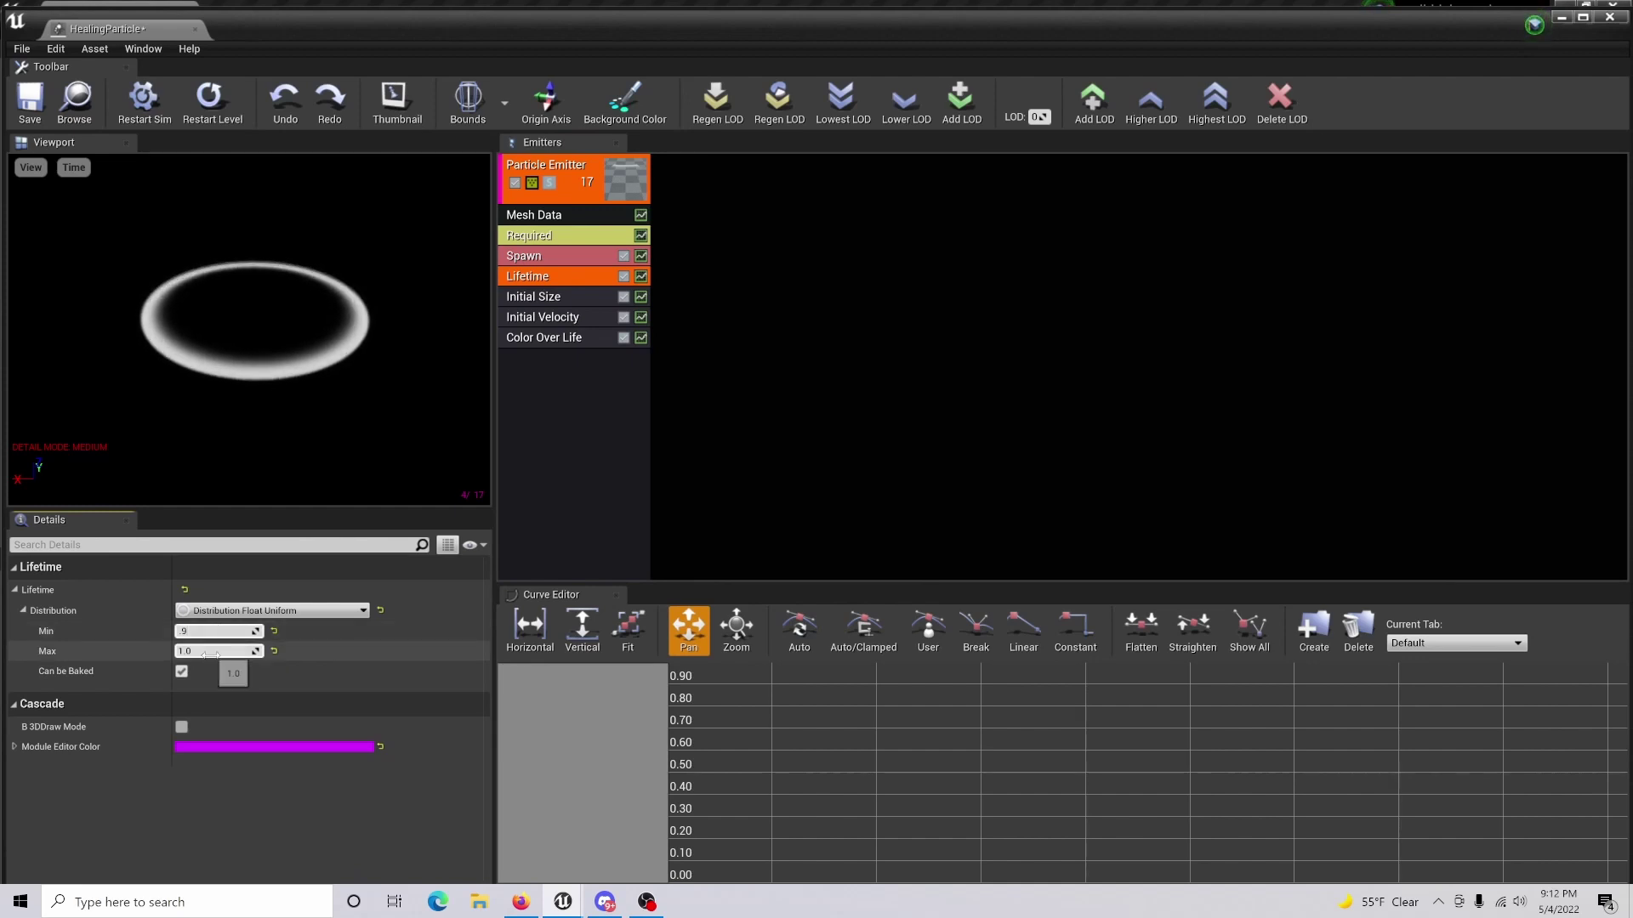
pyautogui.click(223, 650)
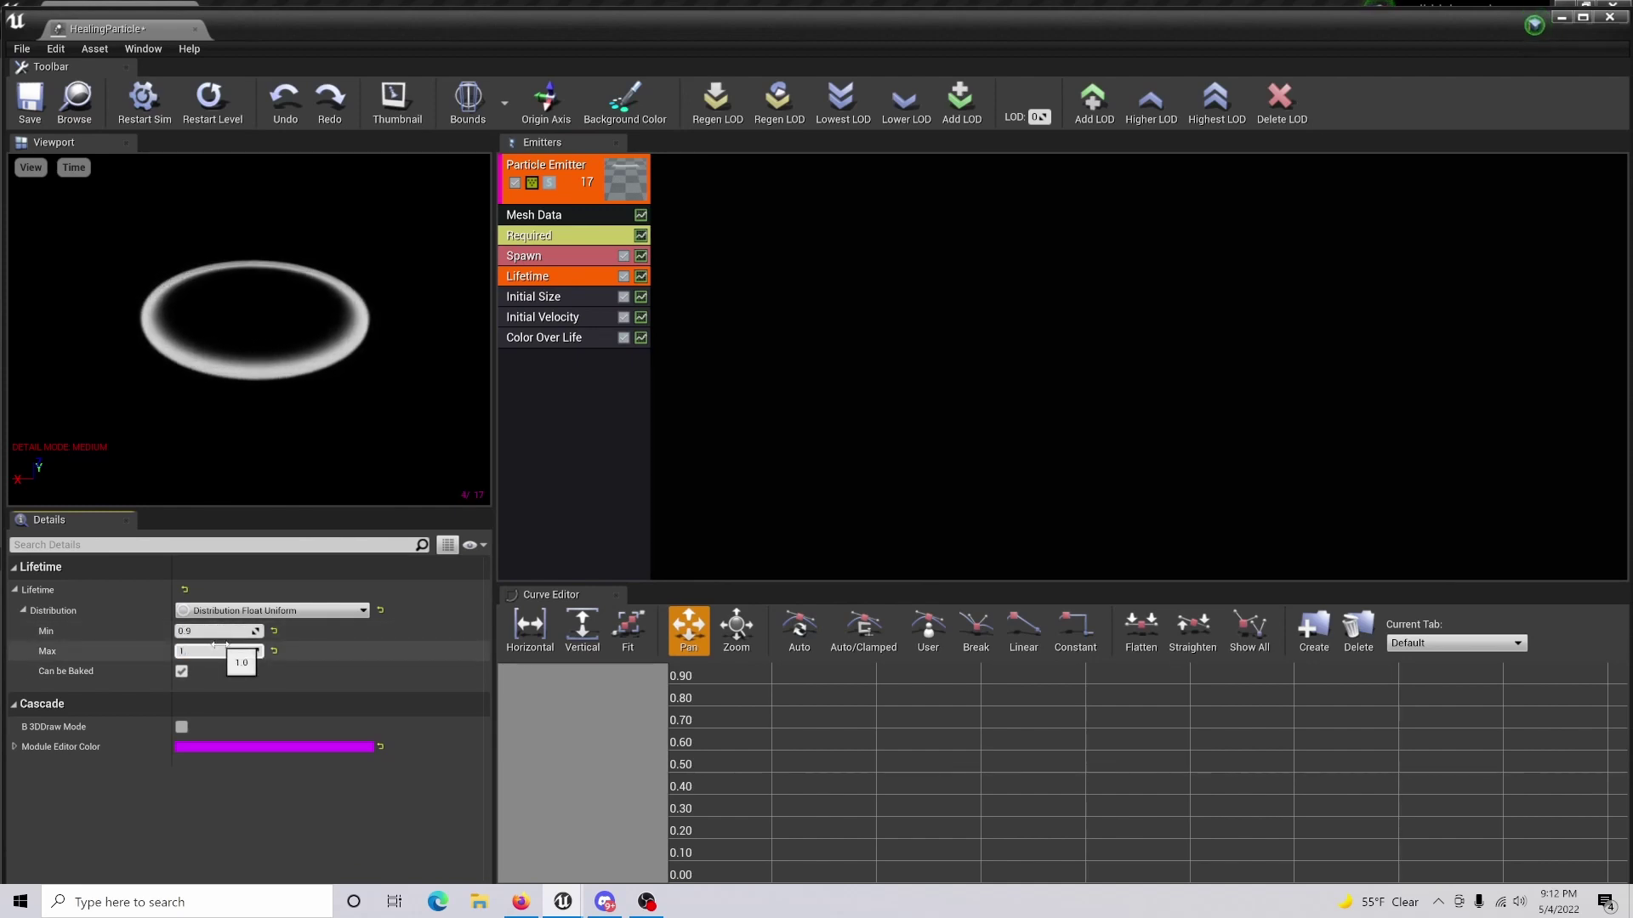
# Switch the Initial Size distribution to Distribution Vector Constant and set its X and Y to 7.
pyautogui.click(581, 298)
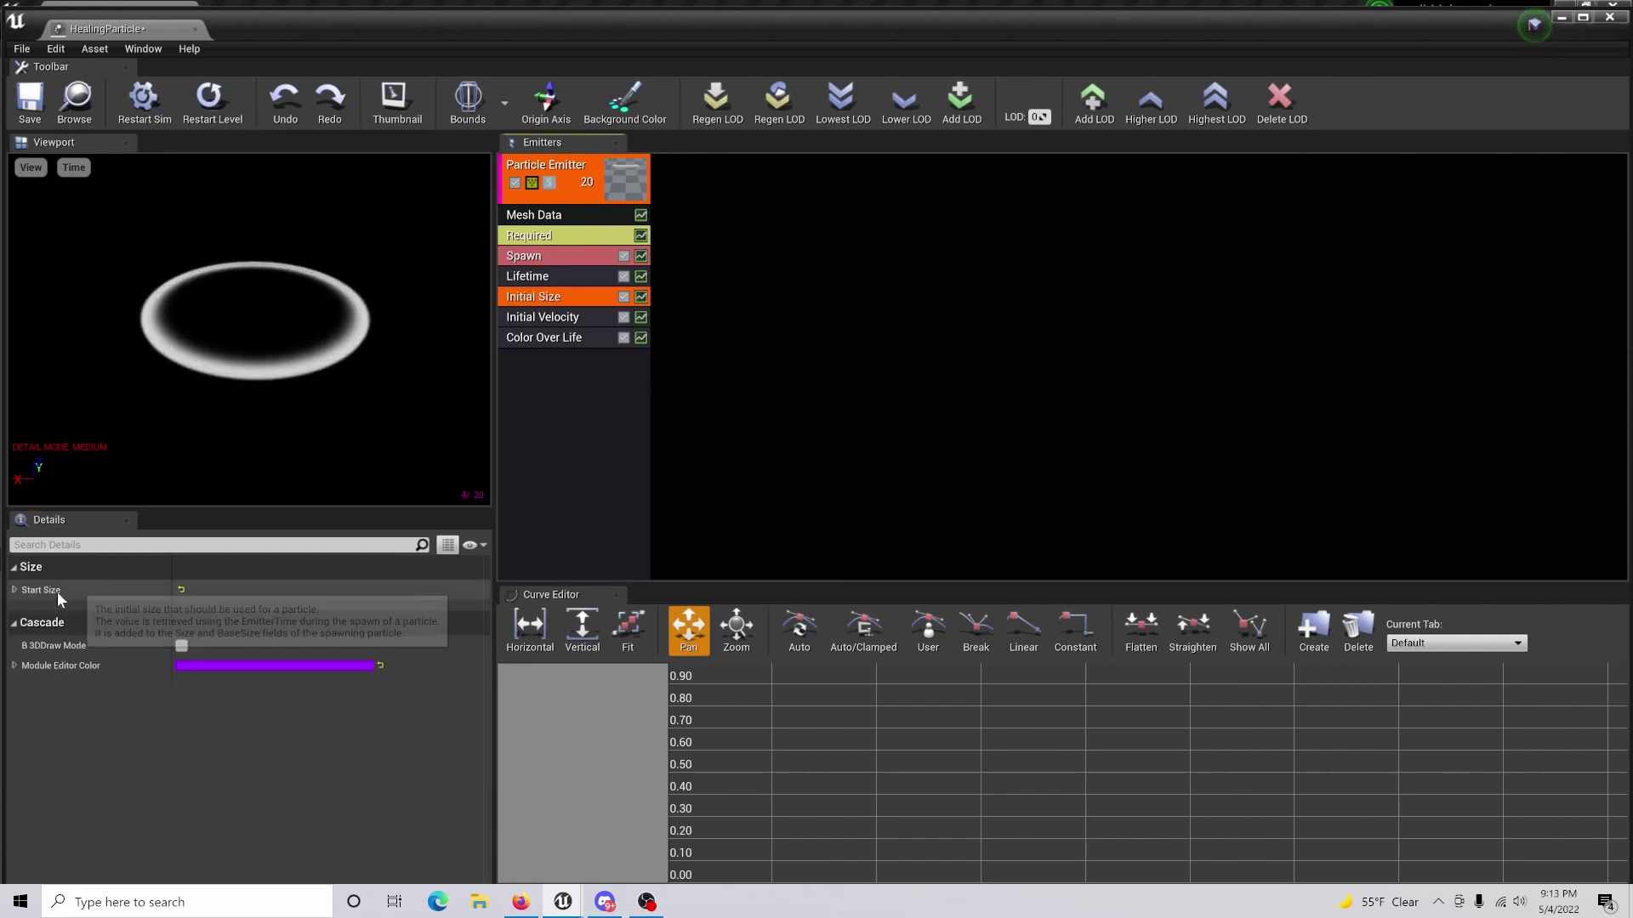
pyautogui.click(14, 589)
pyautogui.click(294, 612)
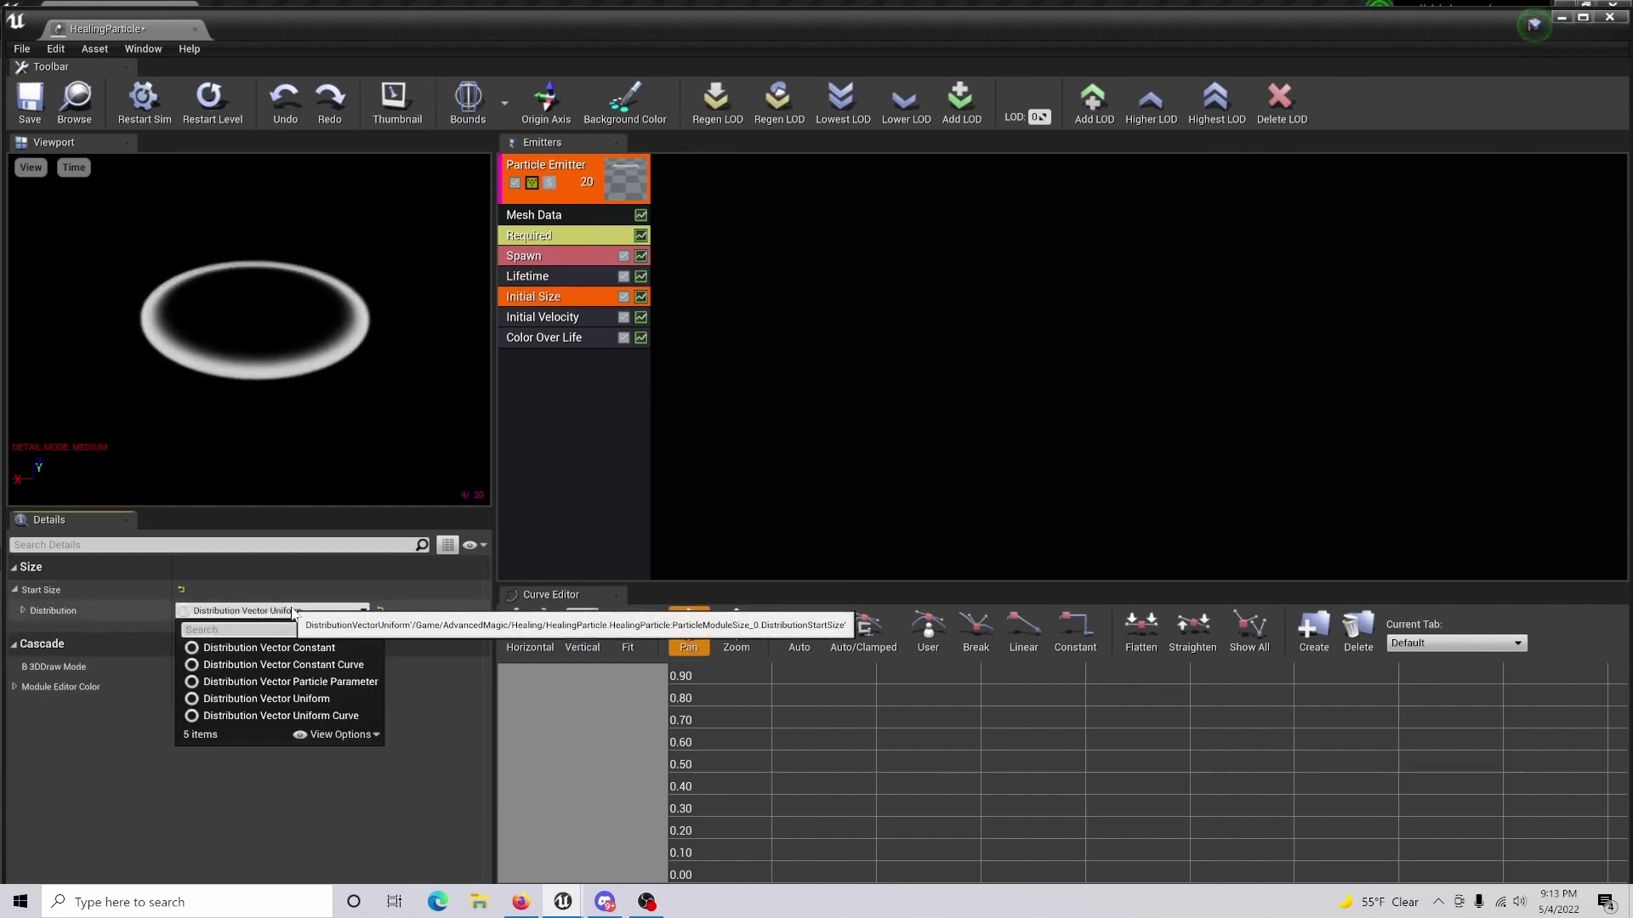
pyautogui.click(340, 649)
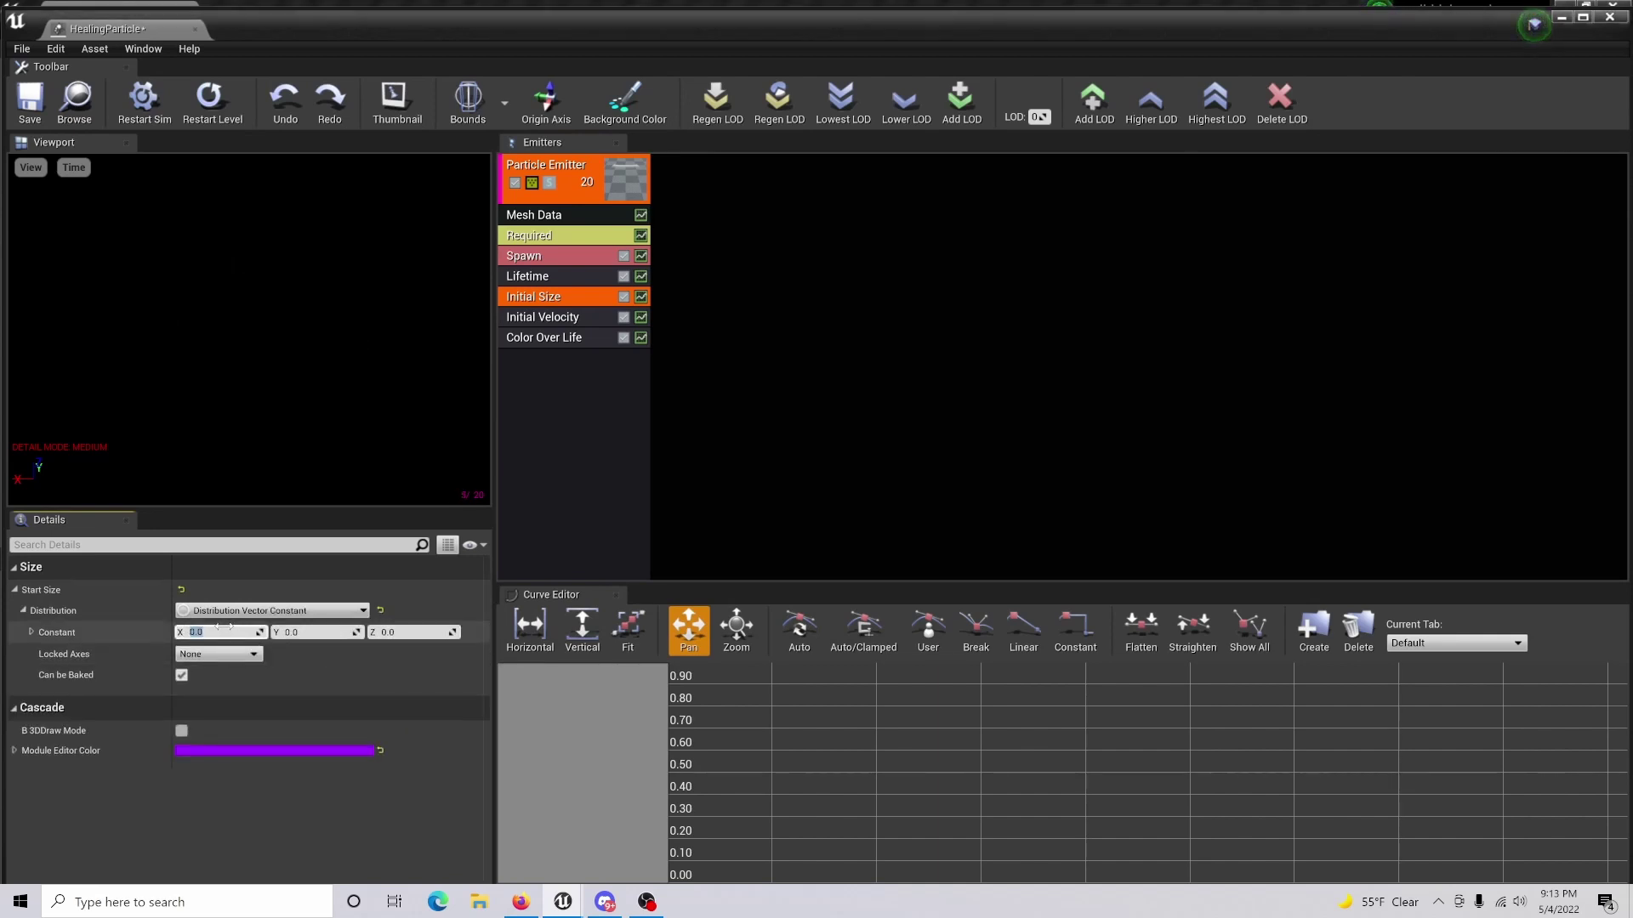
pyautogui.write('7')
pyautogui.press('Tab')
pyautogui.write('7')
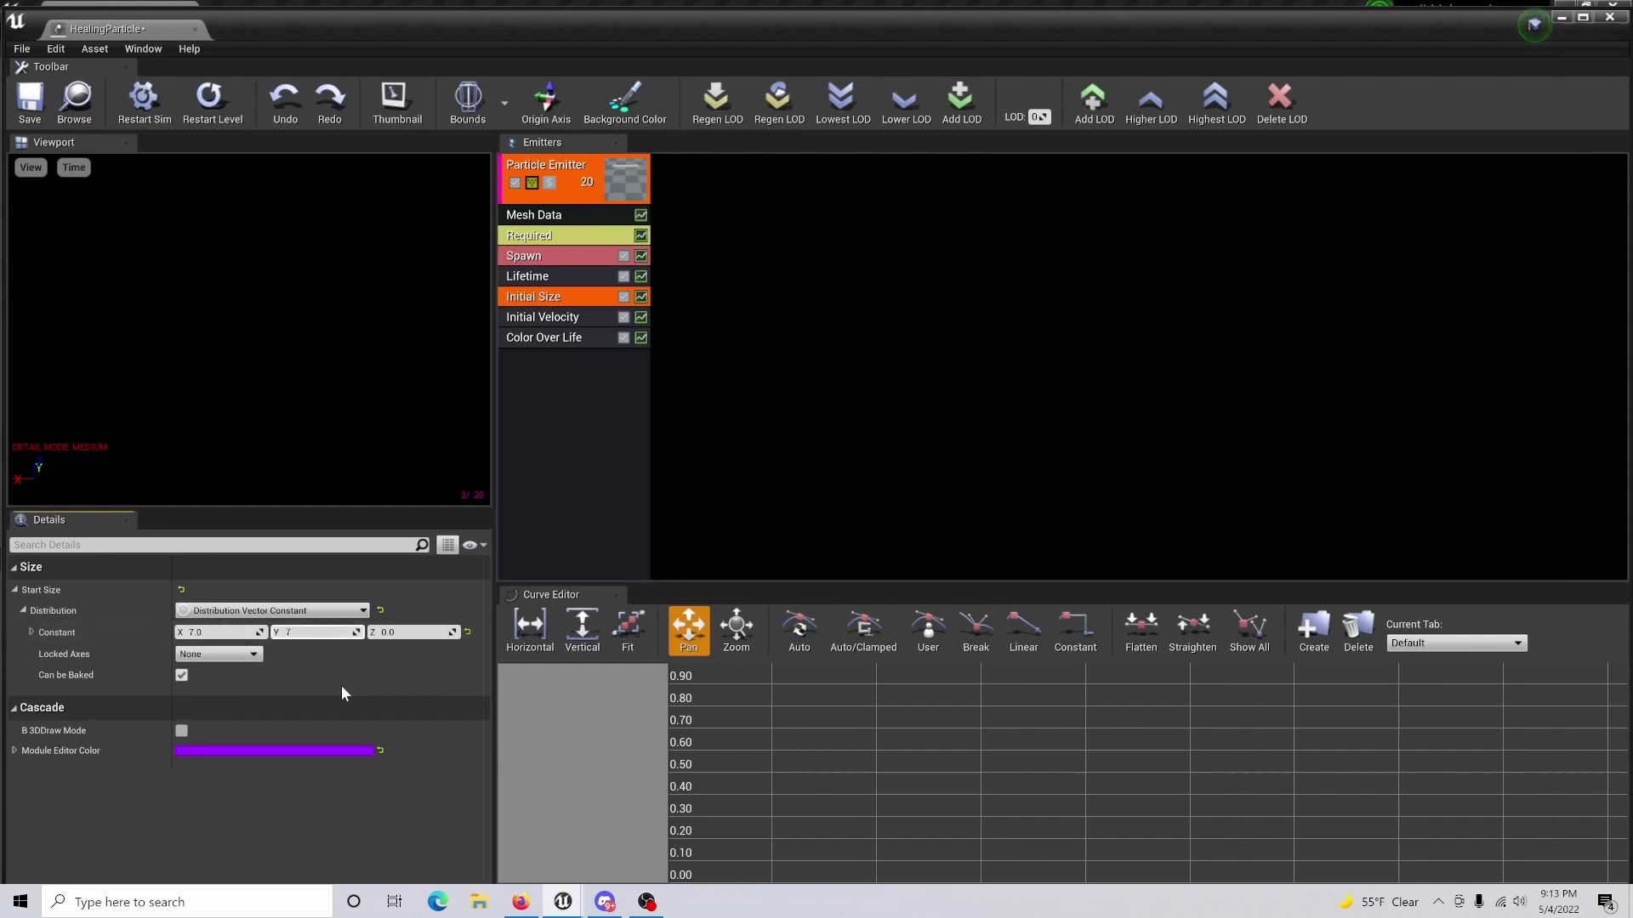
# Set the Initial Velocity module's maximum Start Velocity to X 5, Y 5 and Z 40.
pyautogui.click(542, 316)
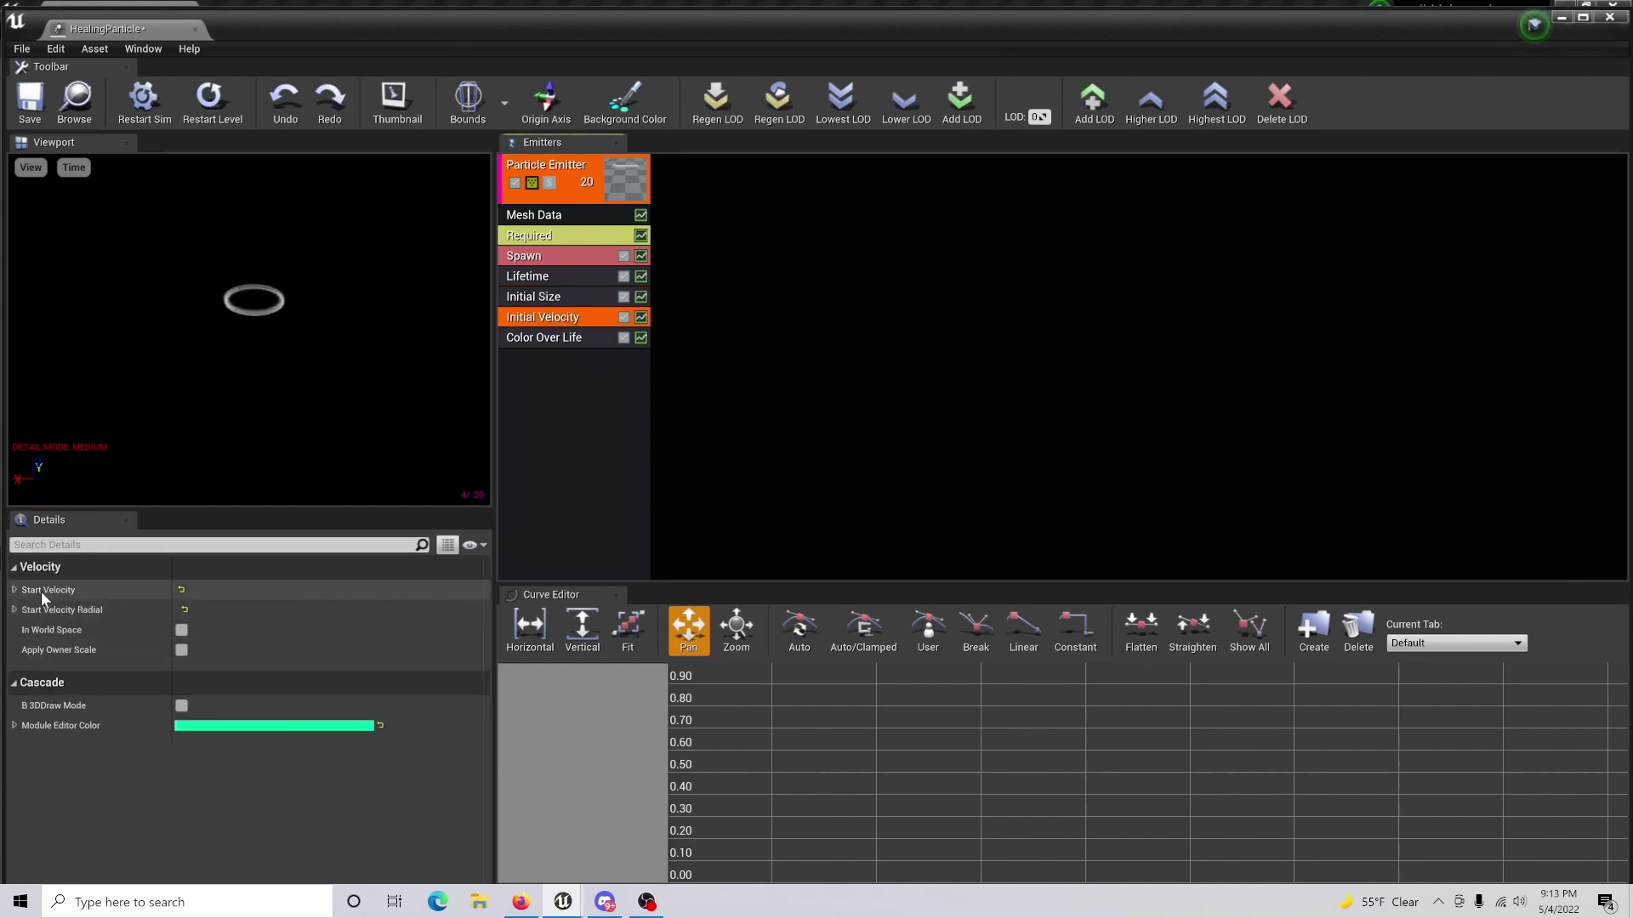
pyautogui.click(15, 590)
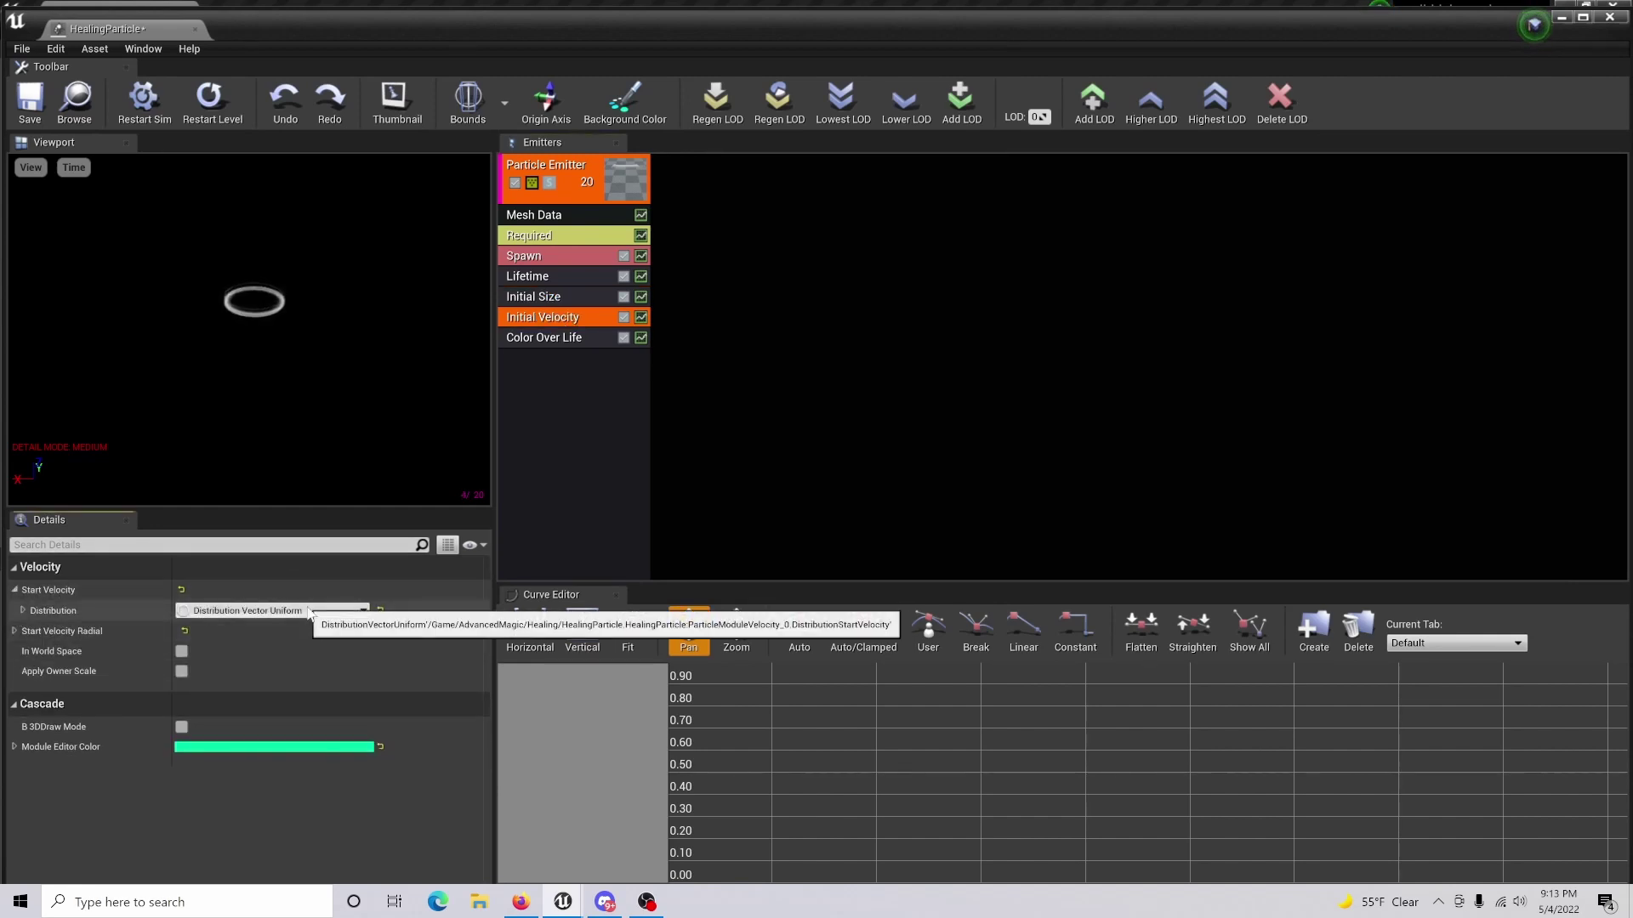
pyautogui.click(22, 611)
pyautogui.click(223, 632)
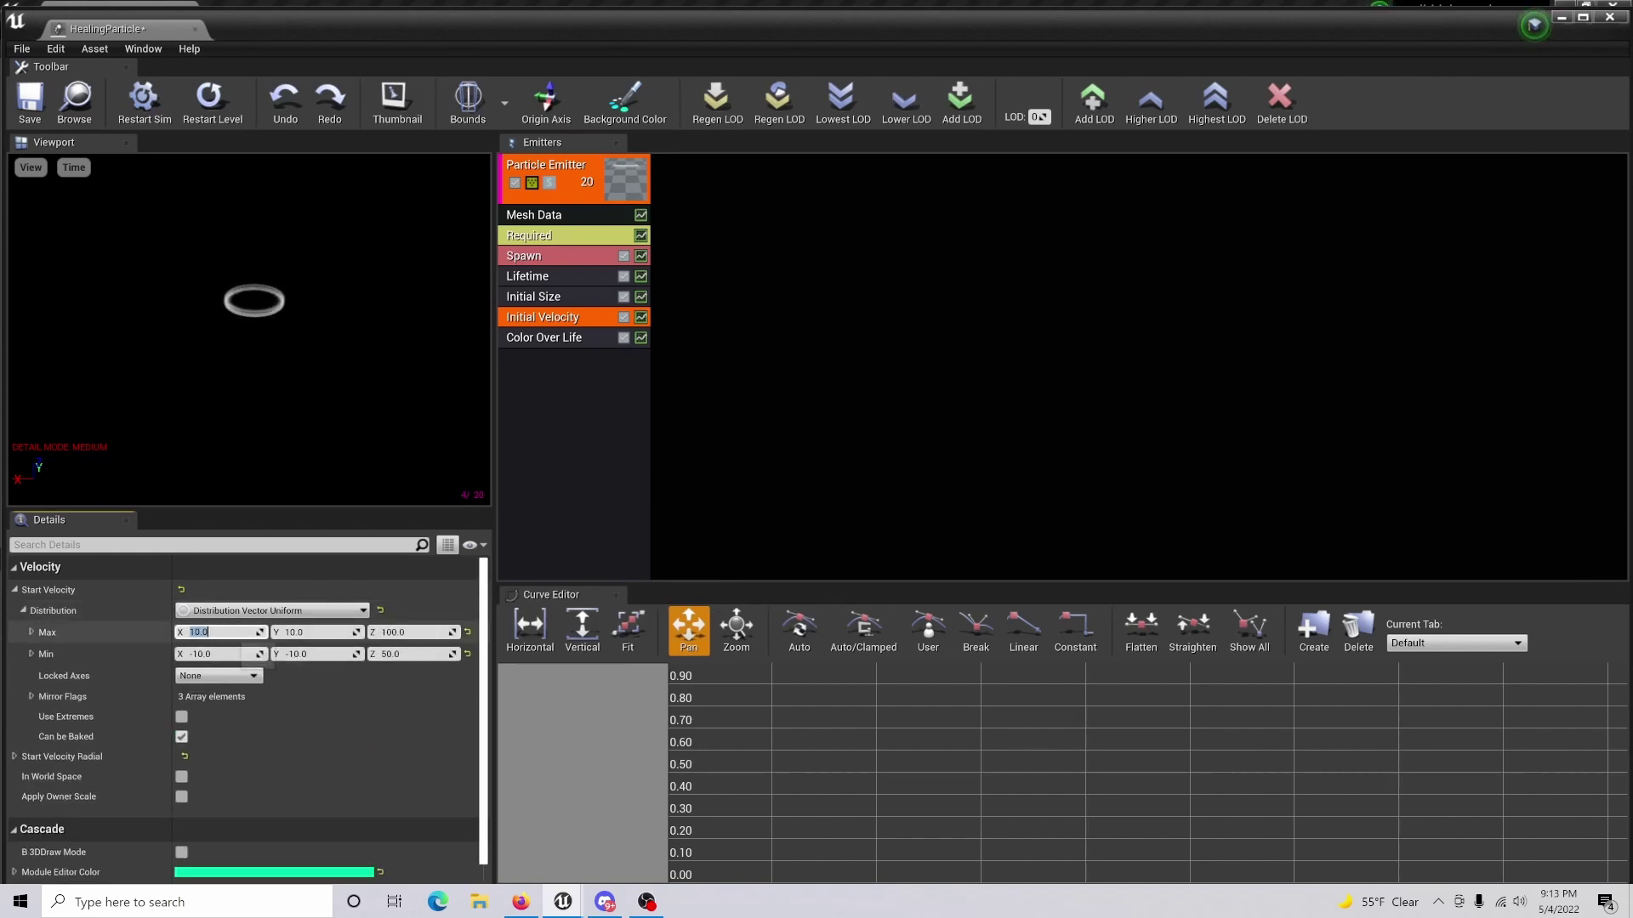
pyautogui.write('5')
pyautogui.press('Tab')
pyautogui.write('5')
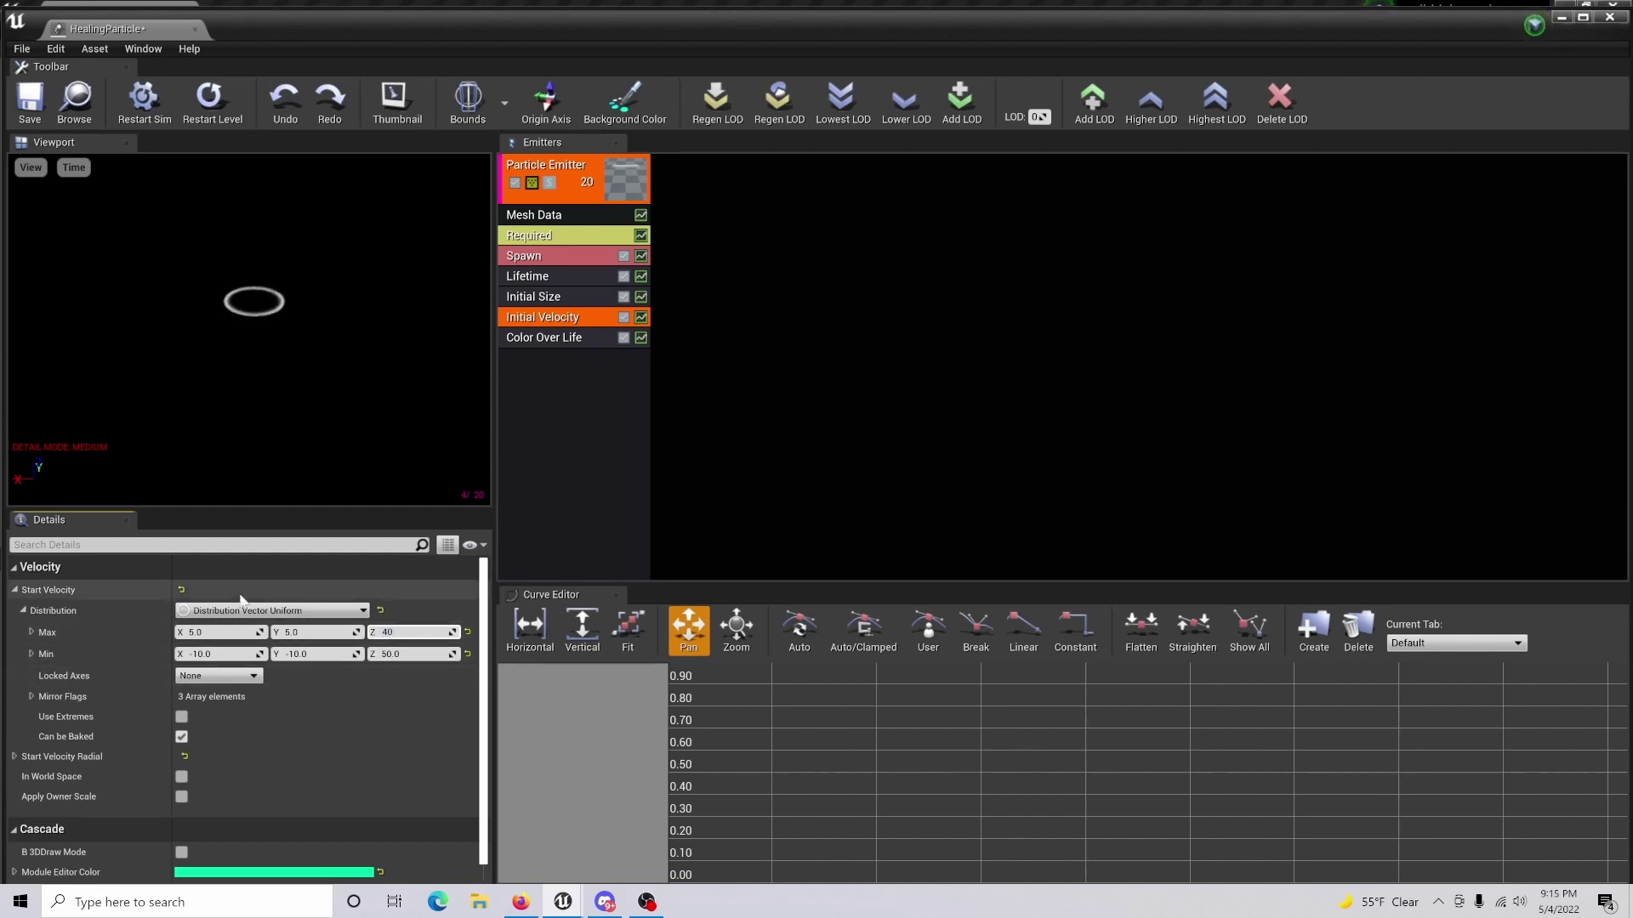
# Set the minimum Start Velocity's X and Y to -5, then select the Color Over Life module.
pyautogui.click(235, 654)
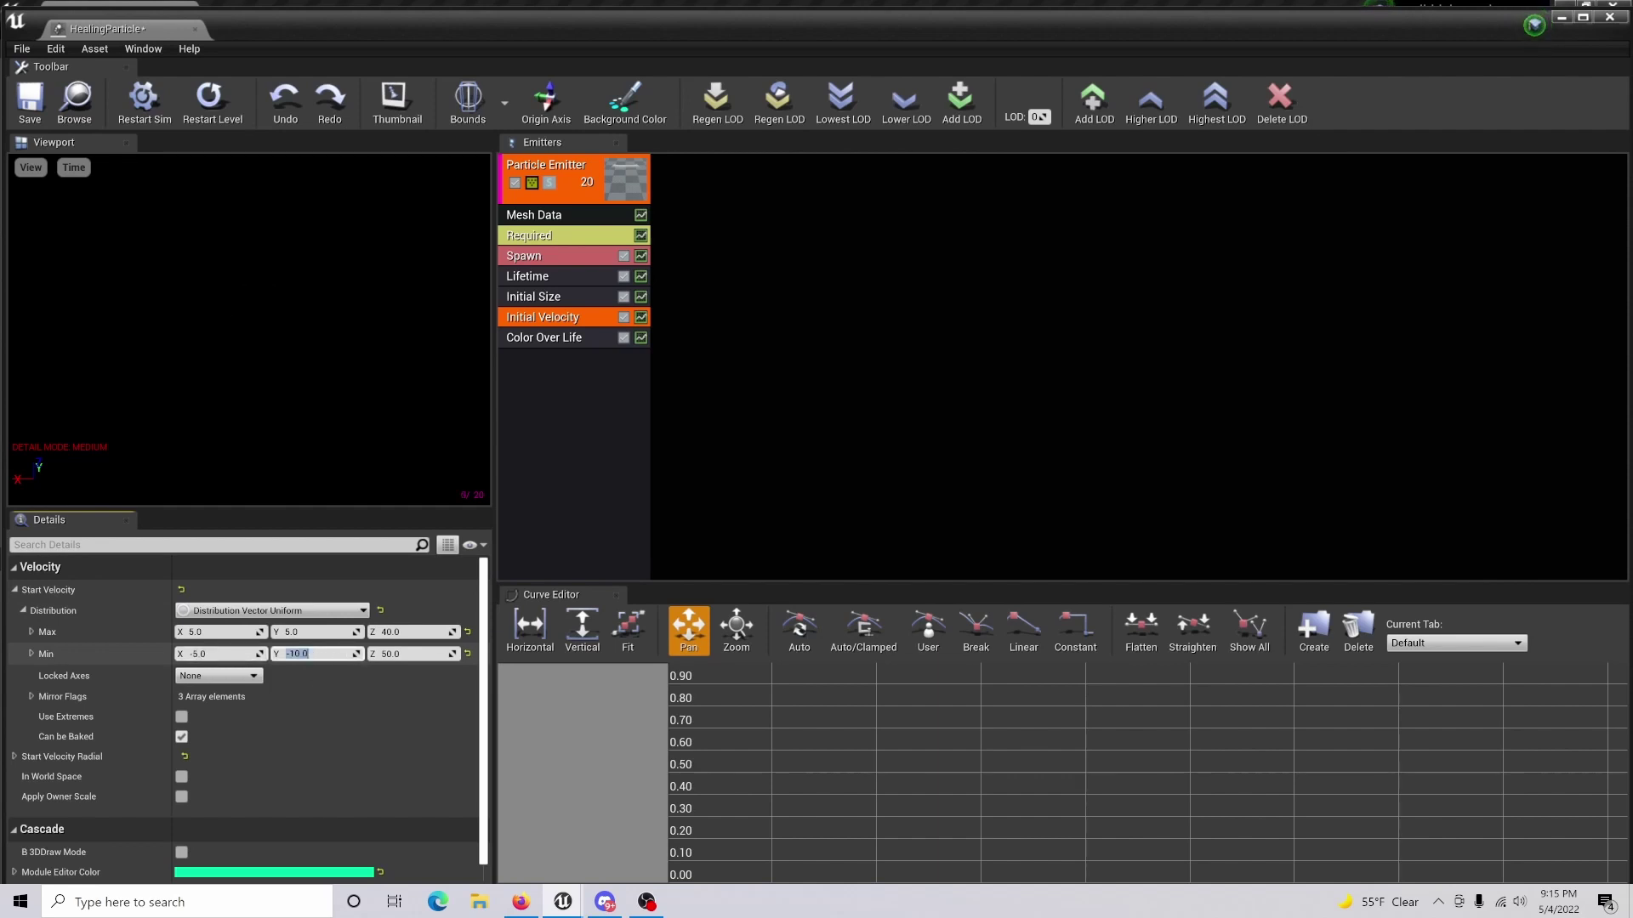
pyautogui.write('-5')
pyautogui.press('Tab')
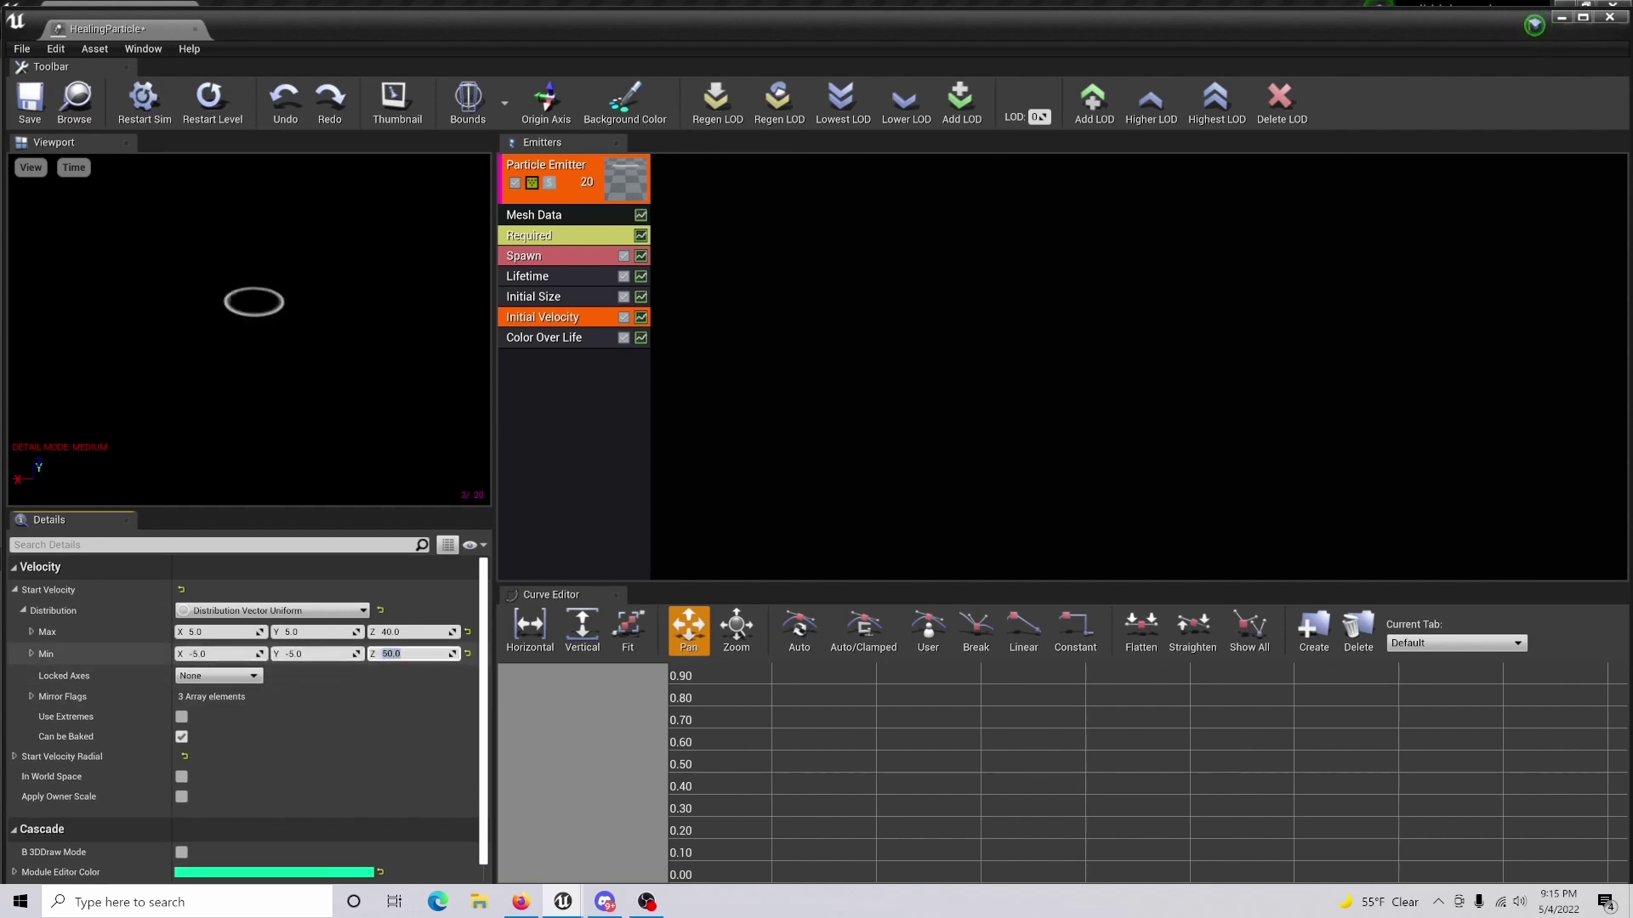
pyautogui.click(575, 339)
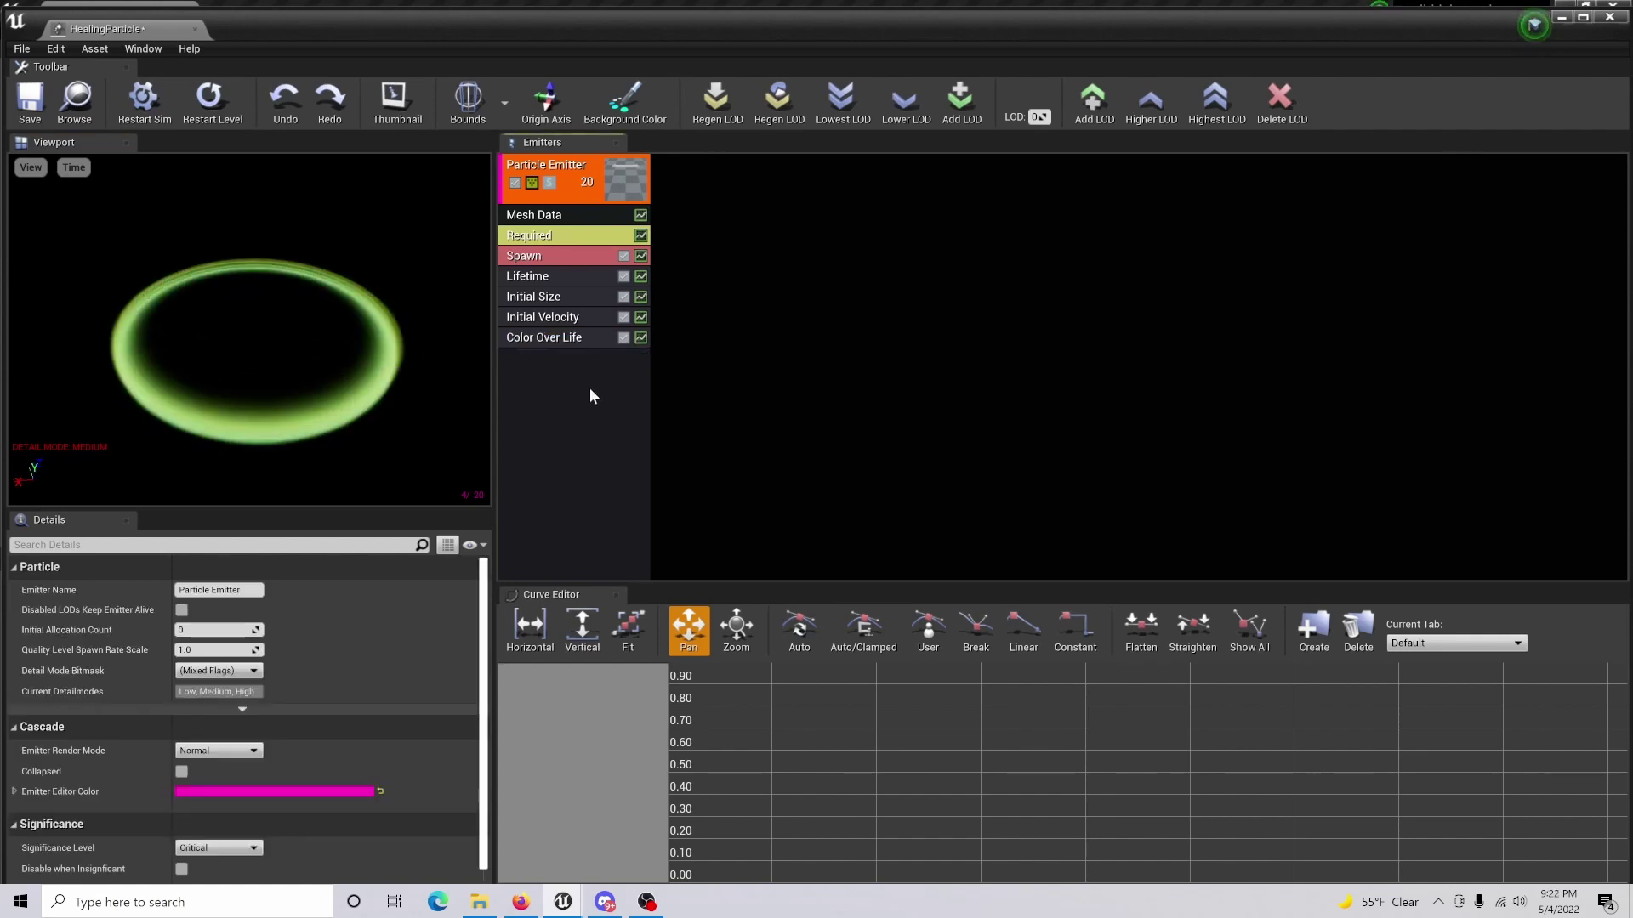
# Add a Size By Life module to the particle emitter.
pyautogui.rightClick(525, 375)
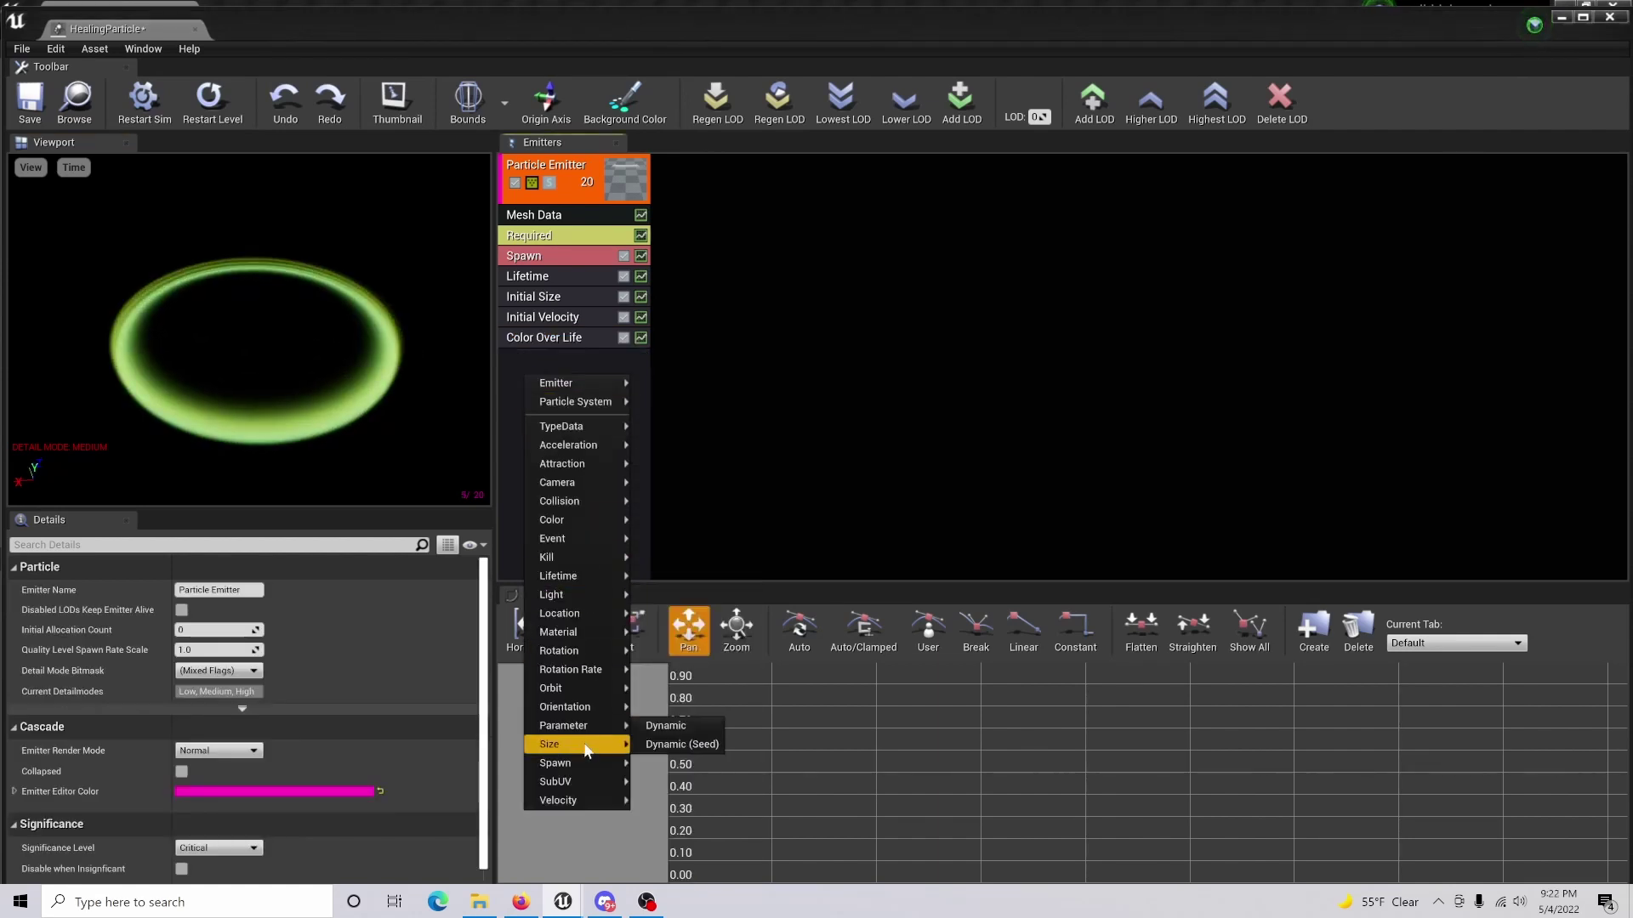
pyautogui.moveTo(595, 744)
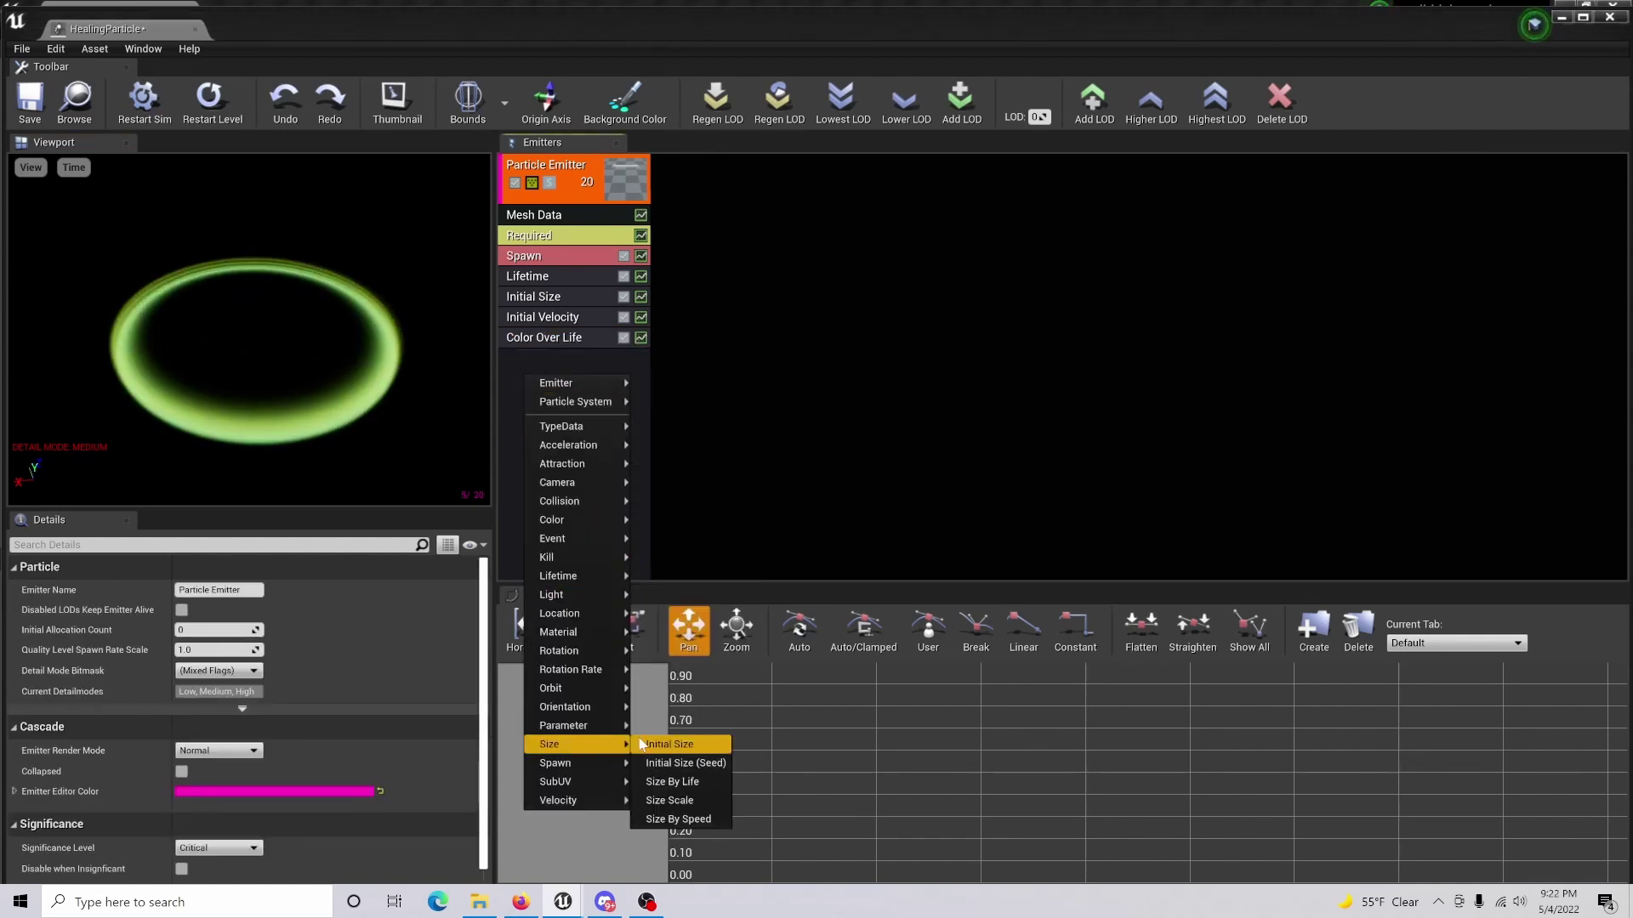
pyautogui.click(691, 782)
# Set point 0 of the Size By Life curve to In Val 0.85, with Out Val X and Y at 1.1.
pyautogui.click(568, 358)
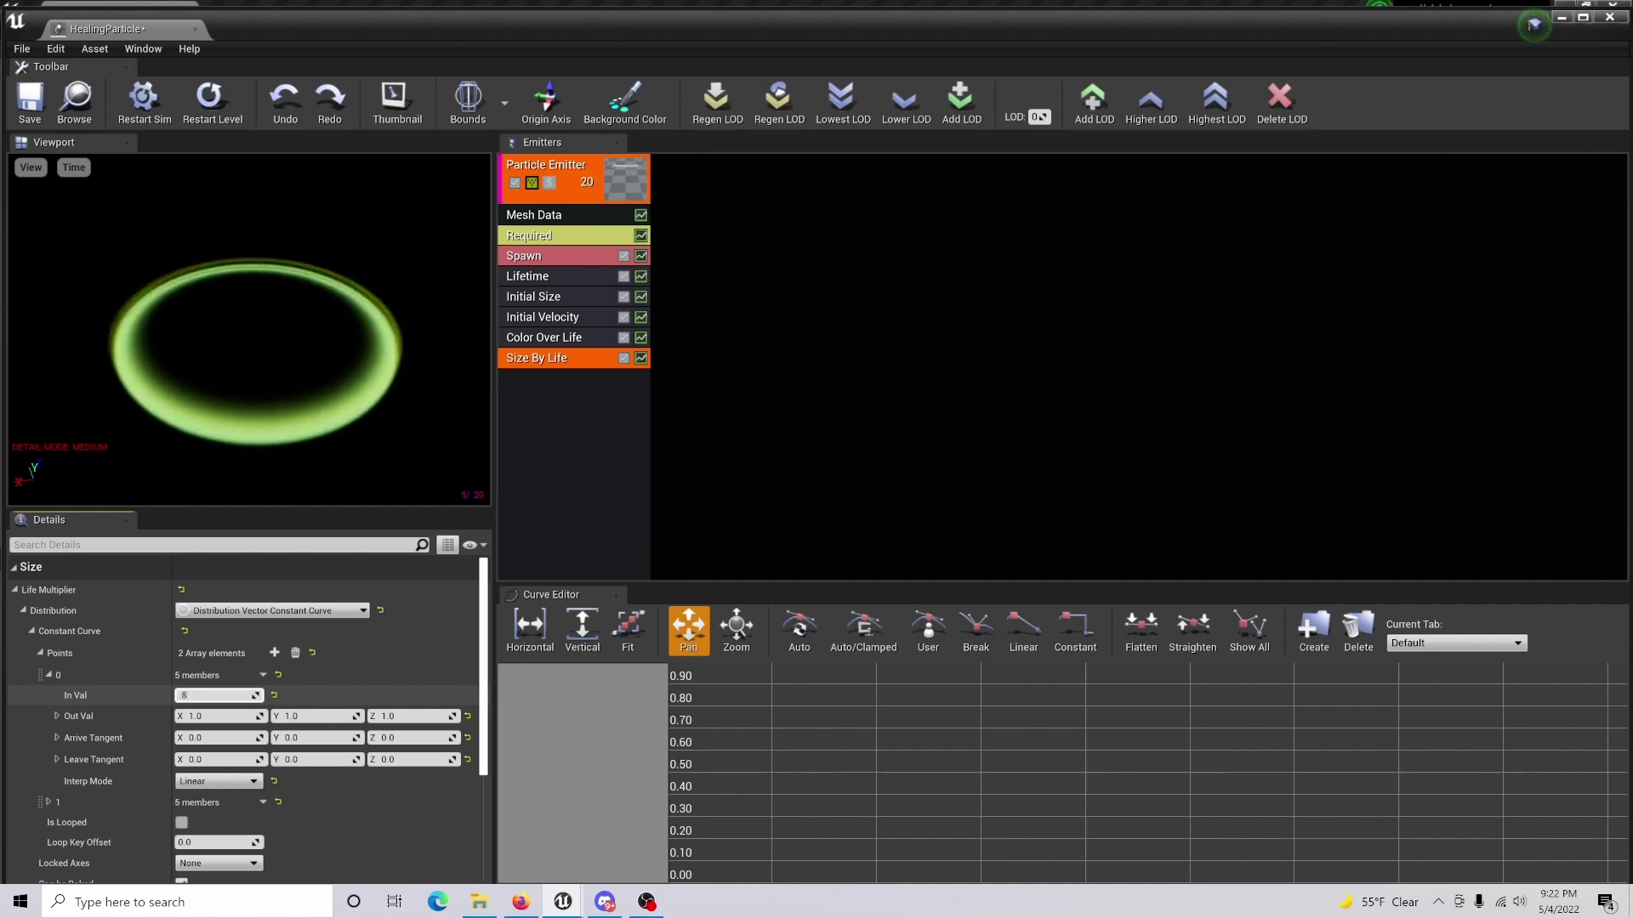
pyautogui.write('.85')
pyautogui.press('Return')
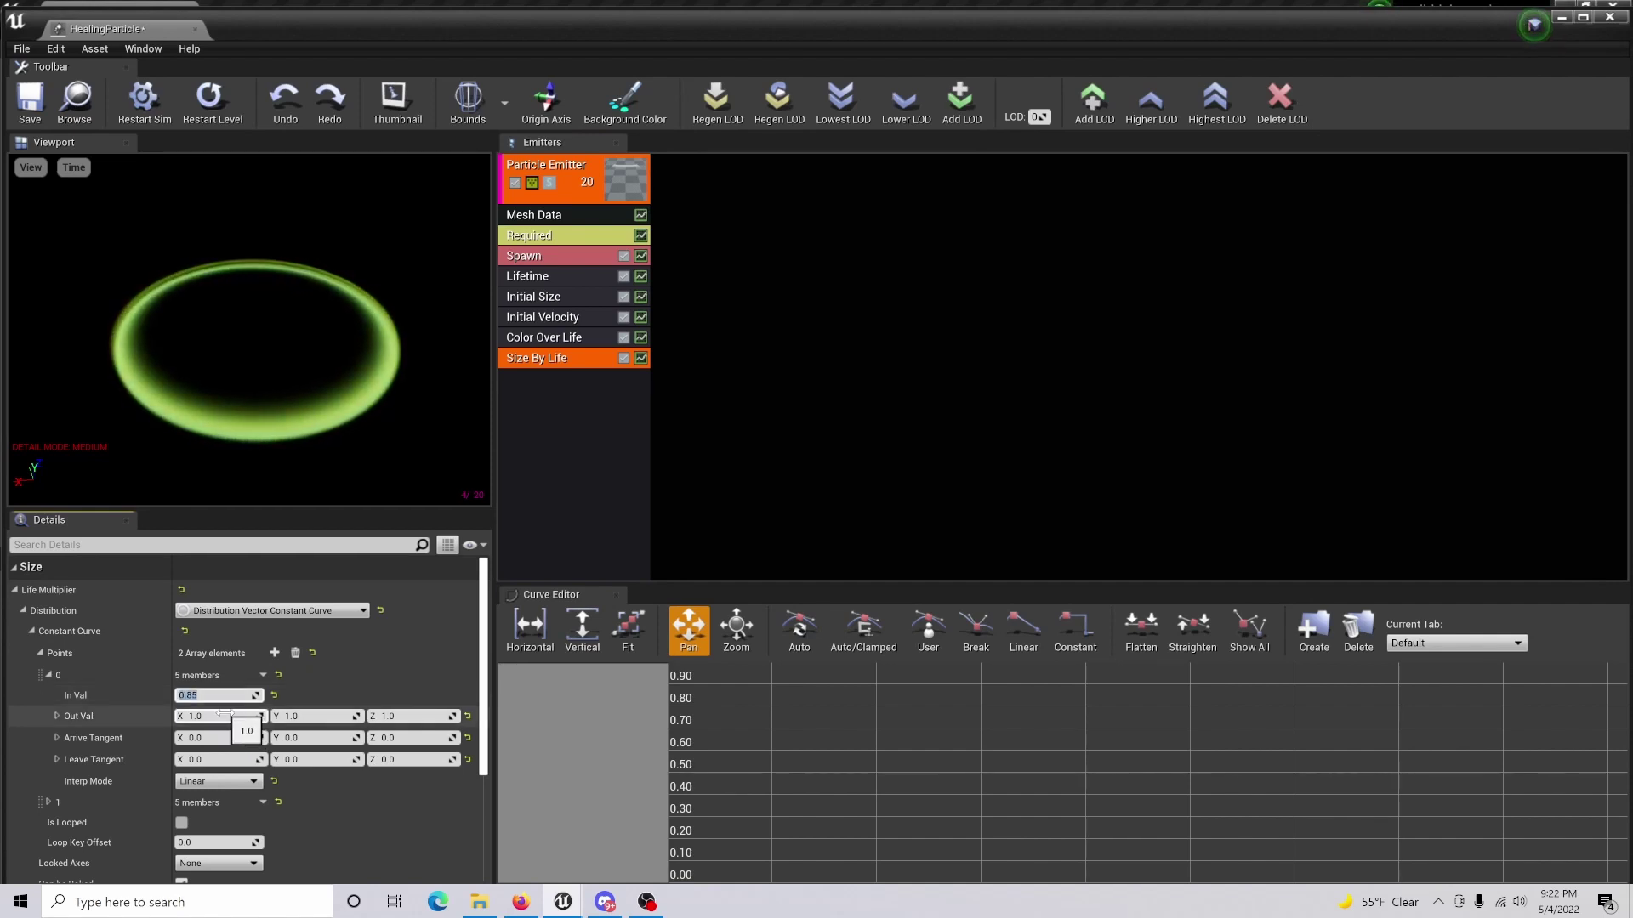
pyautogui.click(225, 715)
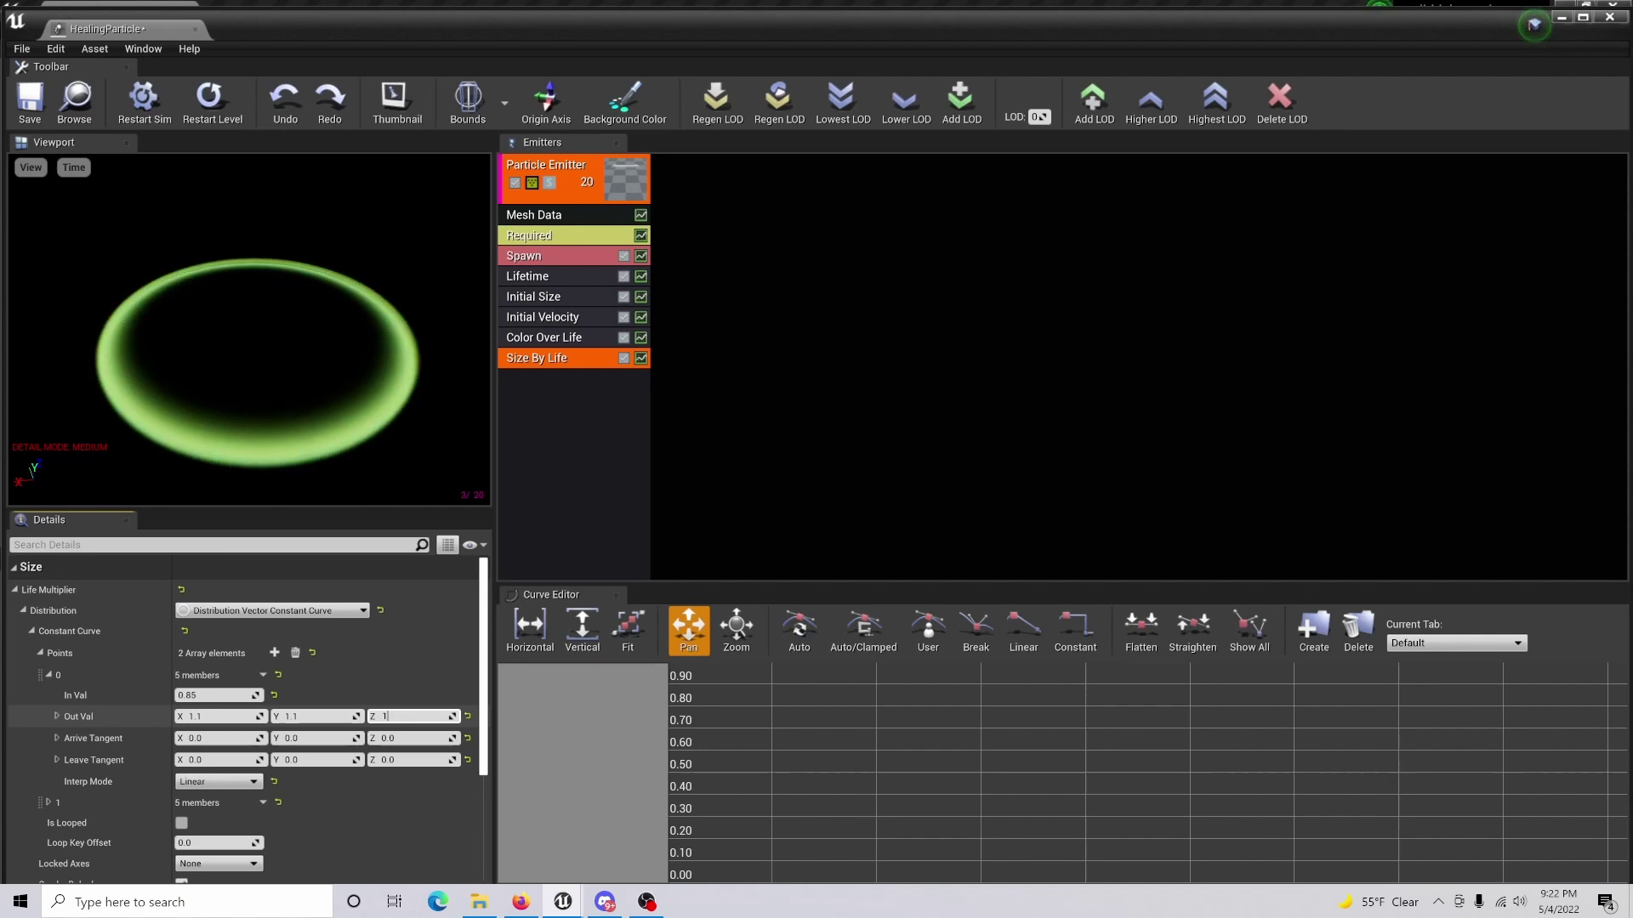
# Add a Const Acceleration module to the ring emitter and set its Acceleration Z to 40.
pyautogui.rightClick(534, 432)
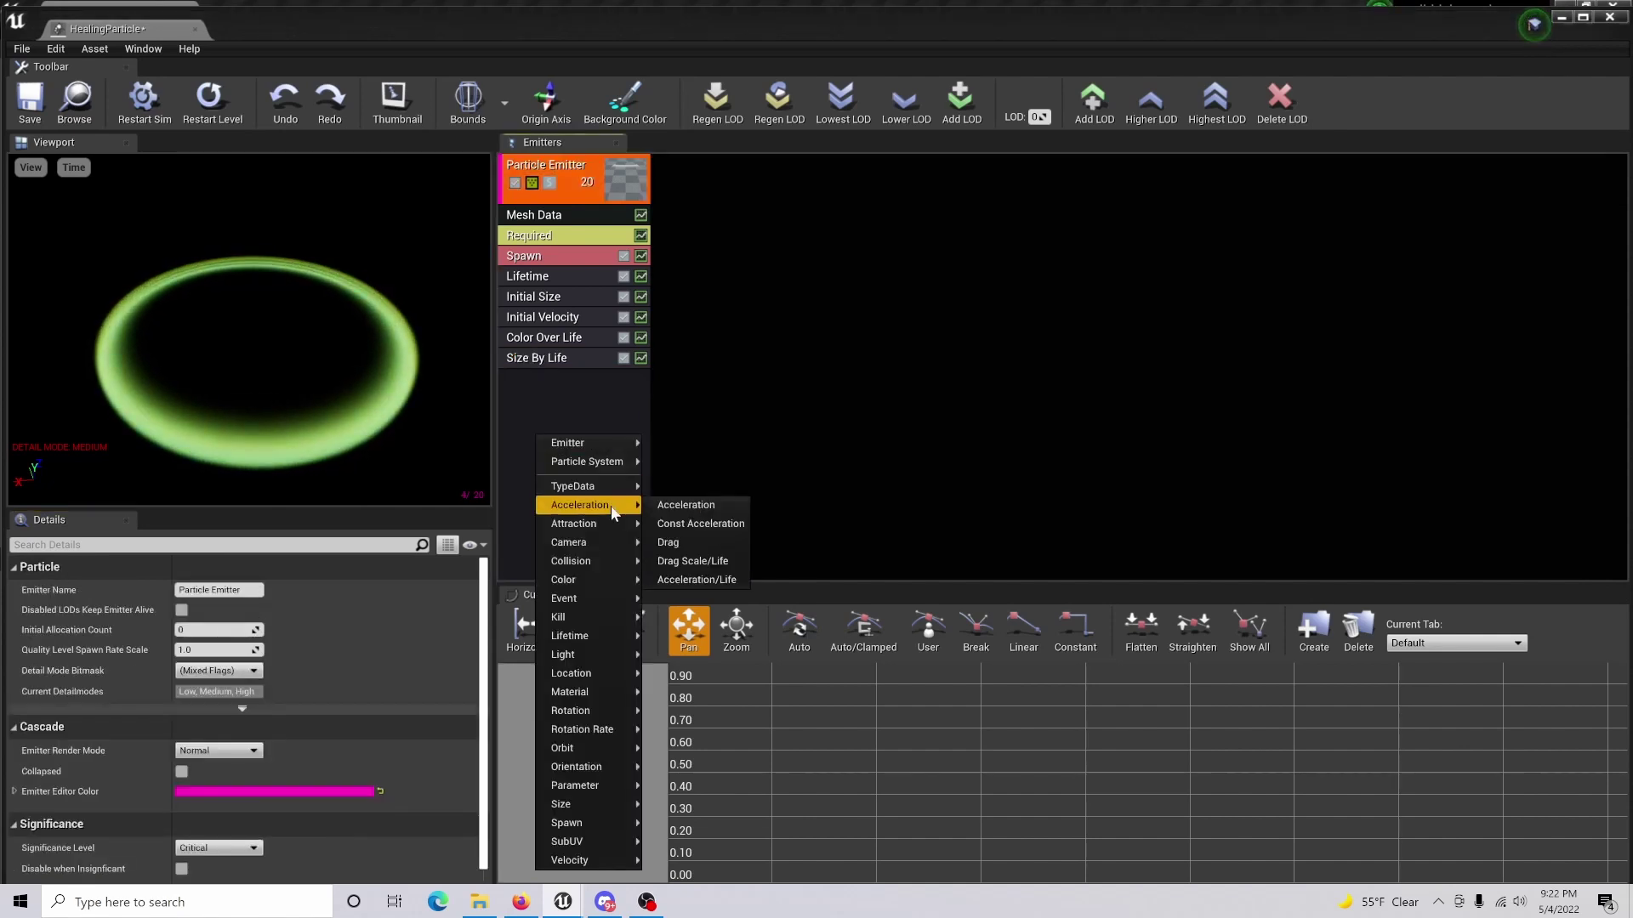
pyautogui.click(695, 528)
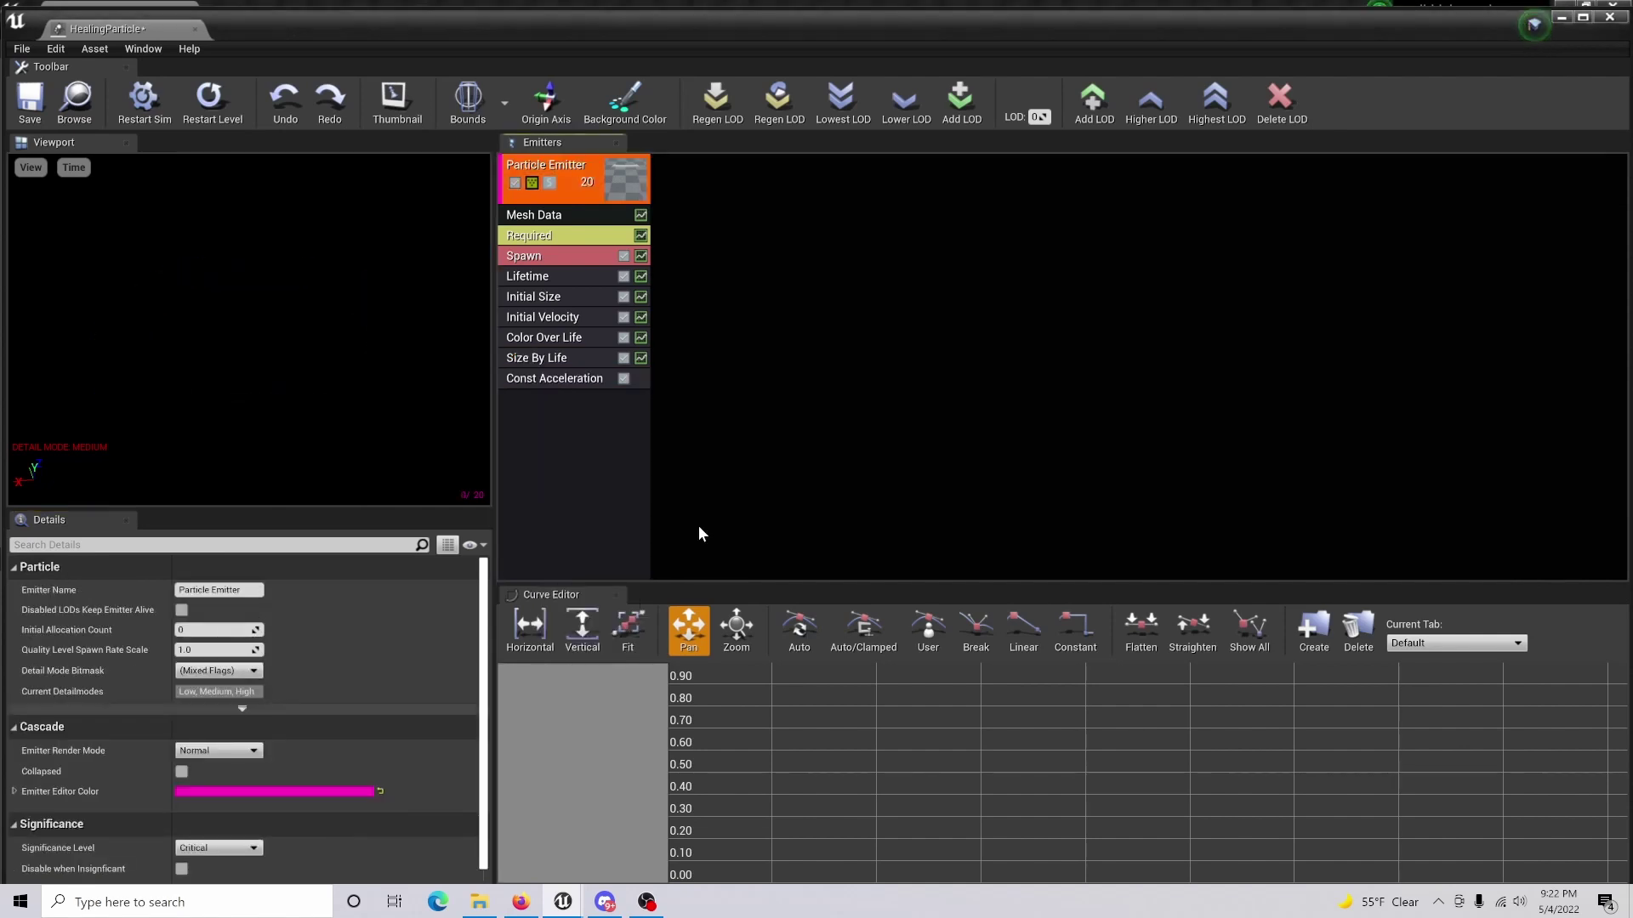
pyautogui.click(574, 381)
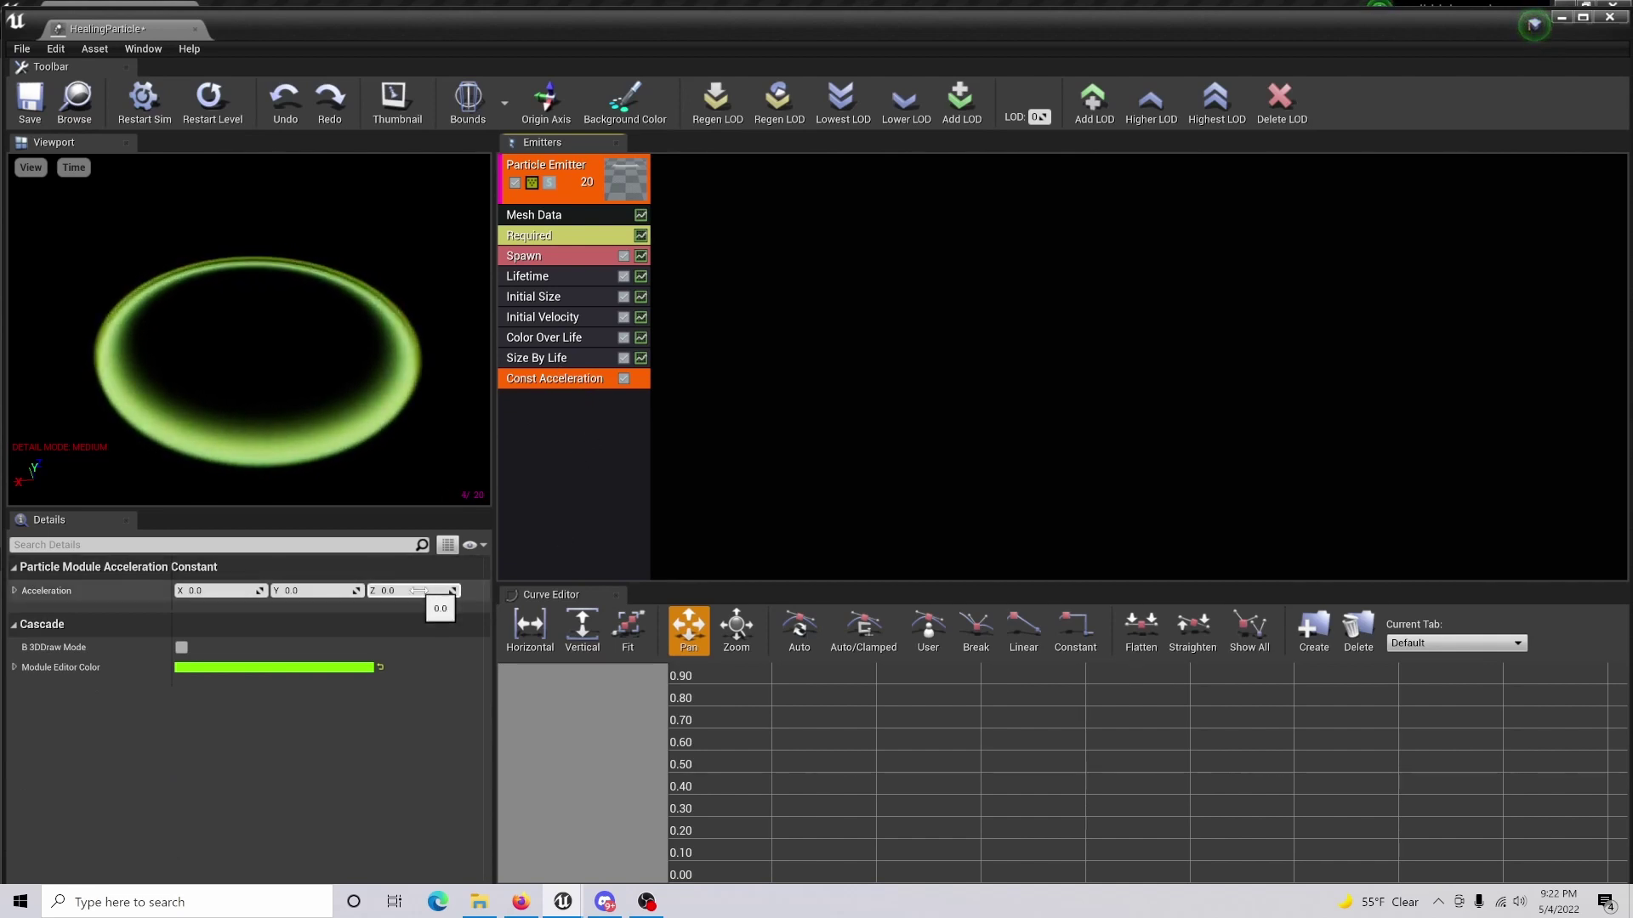
pyautogui.write('40')
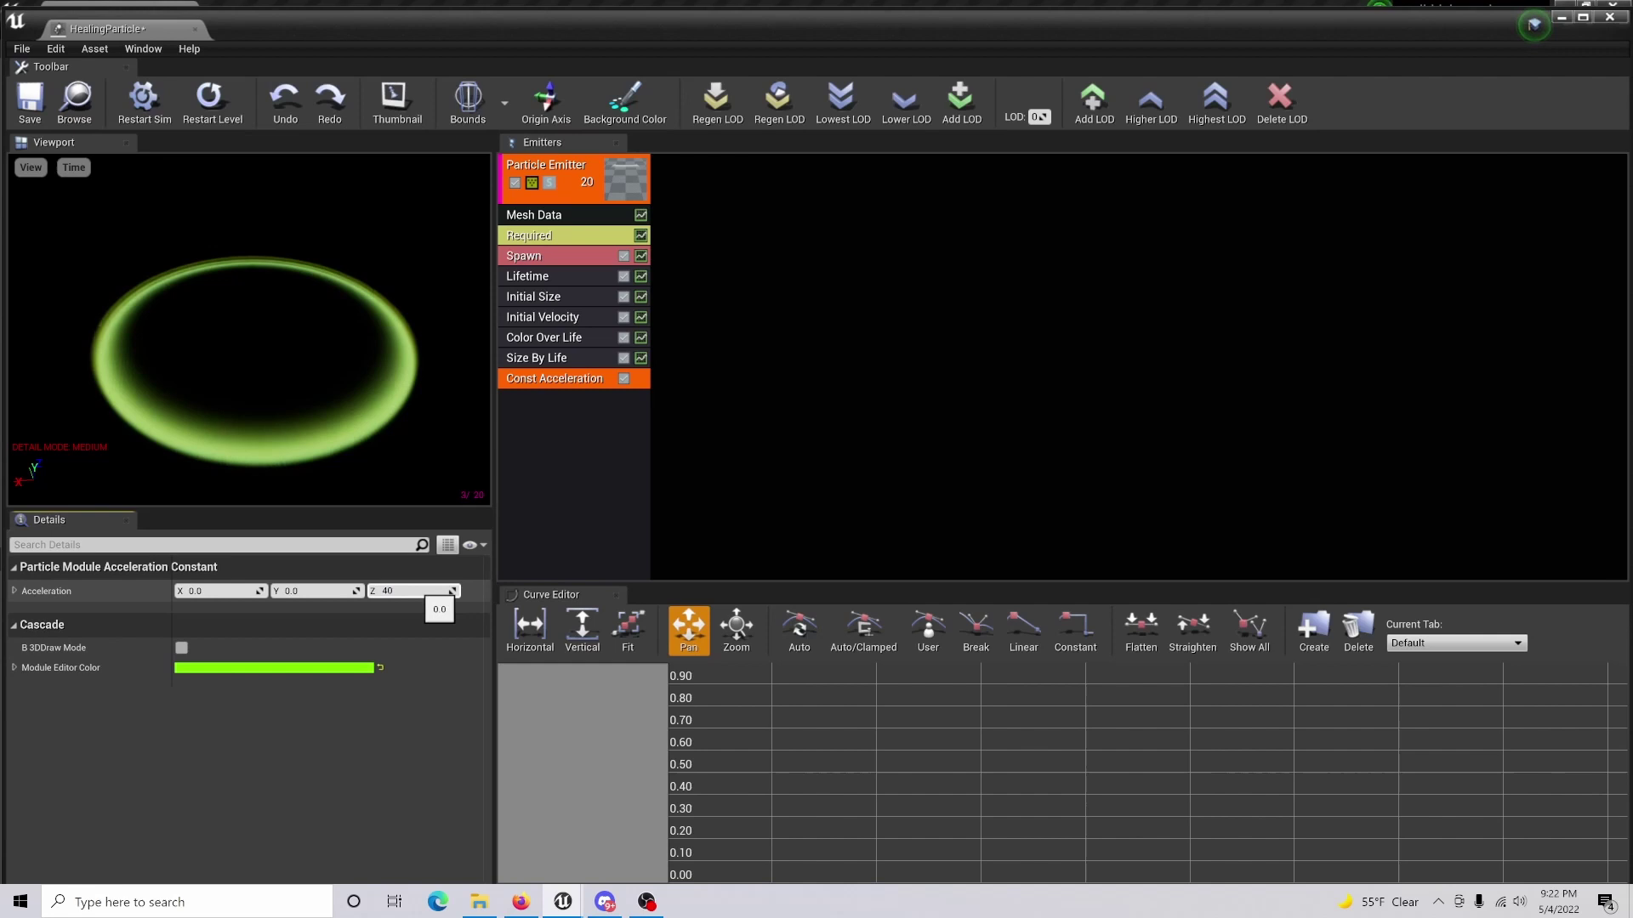
pyautogui.press('Return')
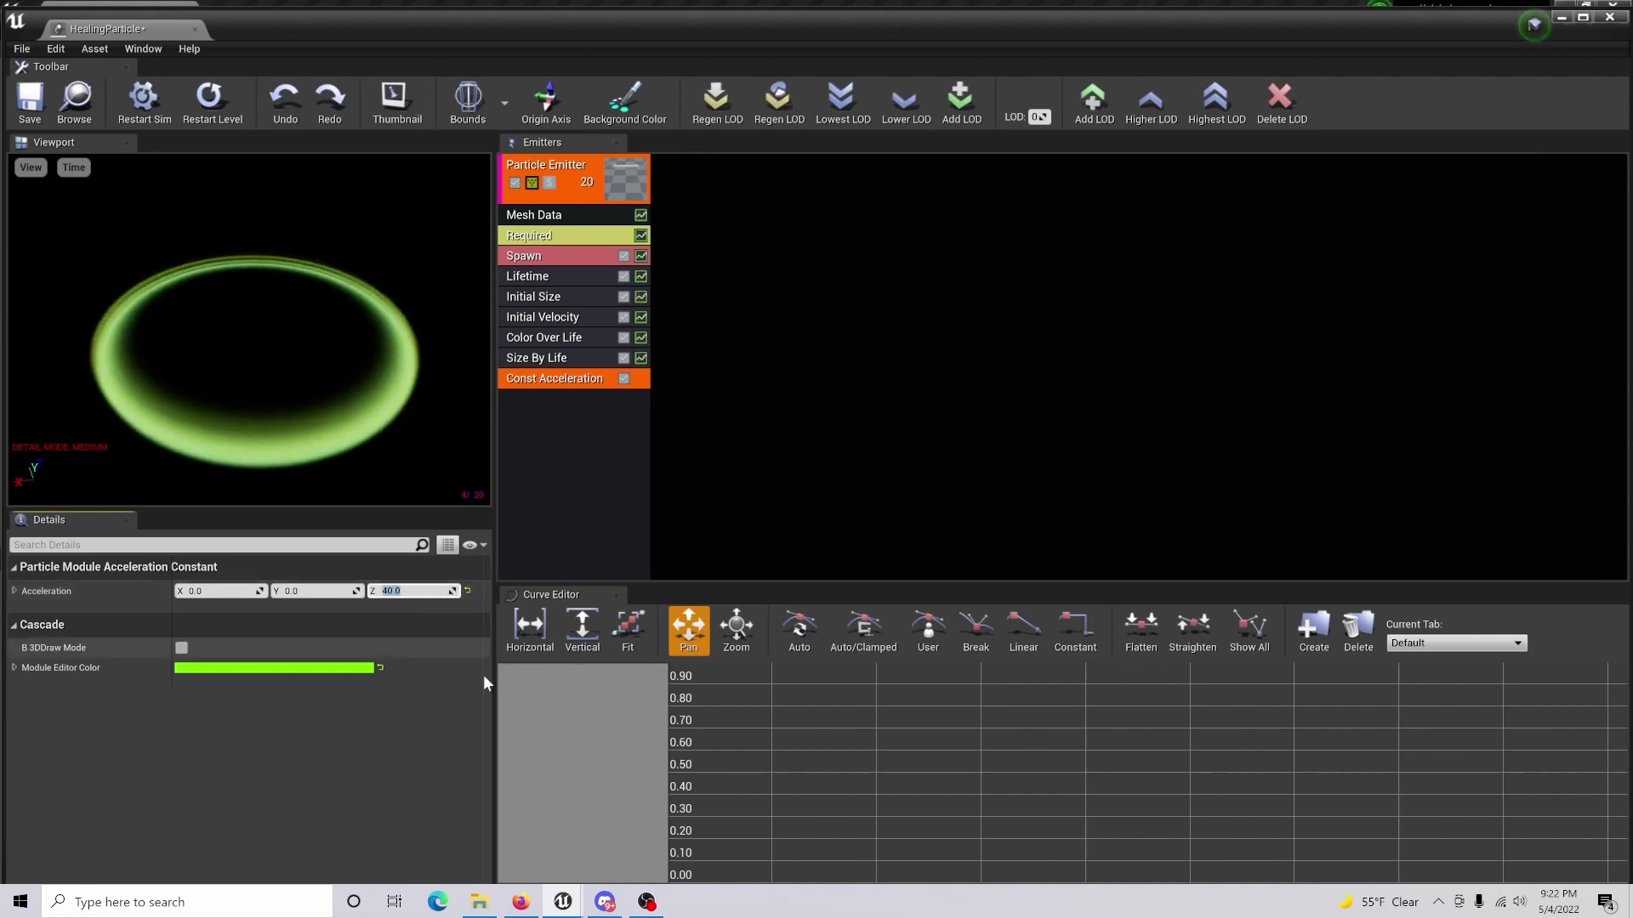
# Create a second particle emitter beside the ring emitter and assign it the M_Radial_Gradient material.
pyautogui.rightClick(679, 326)
pyautogui.click(711, 330)
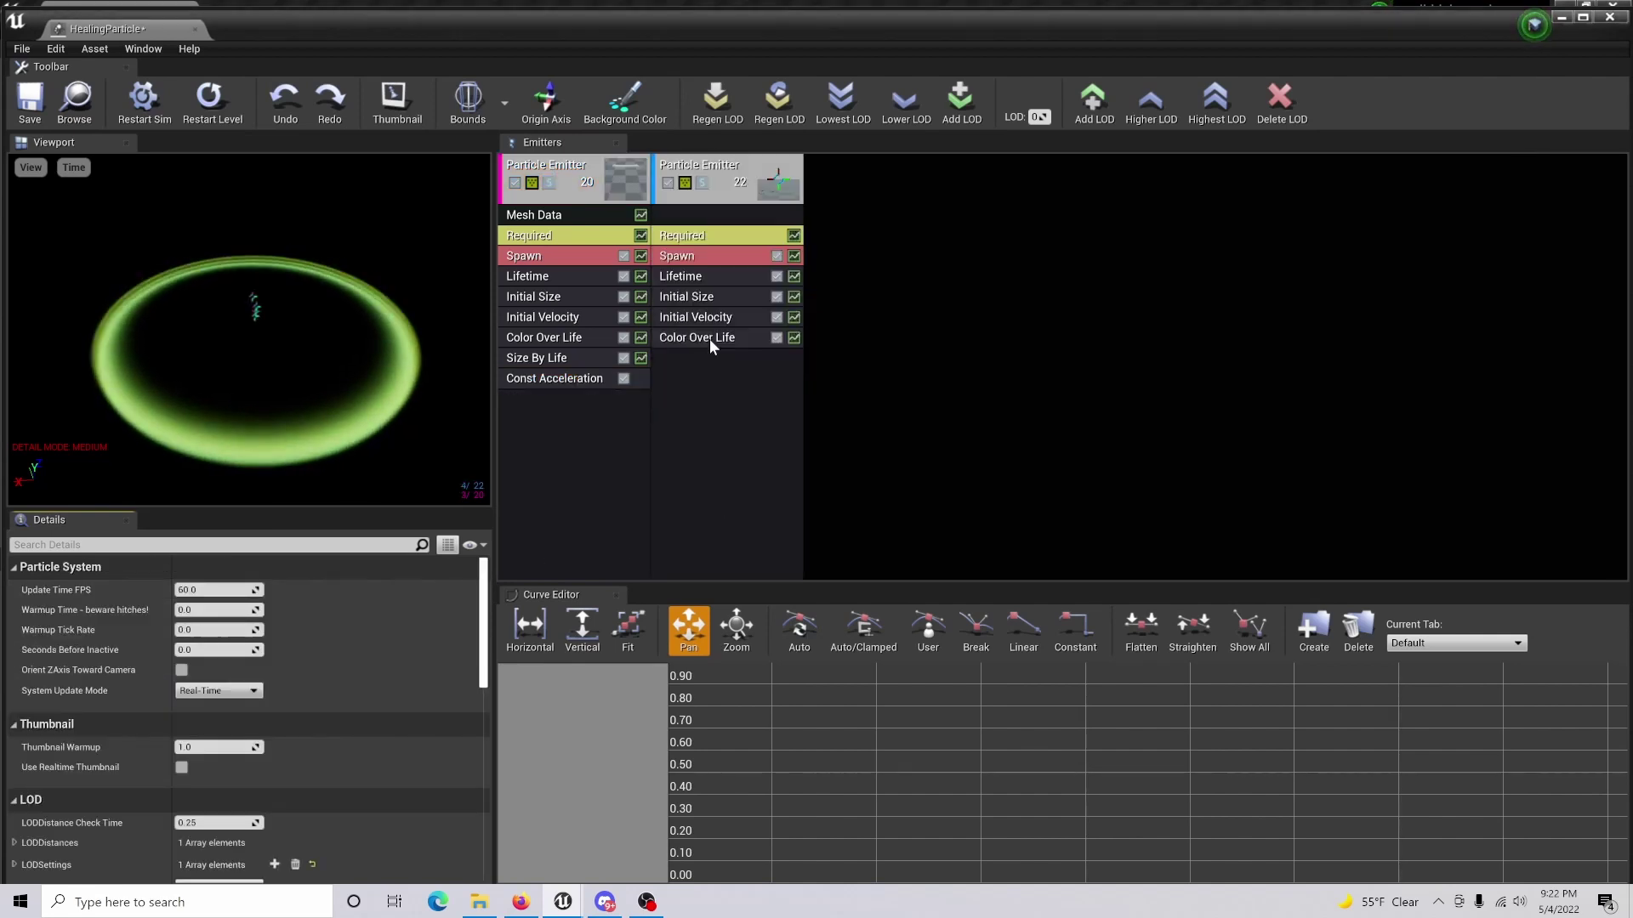
pyautogui.click(711, 238)
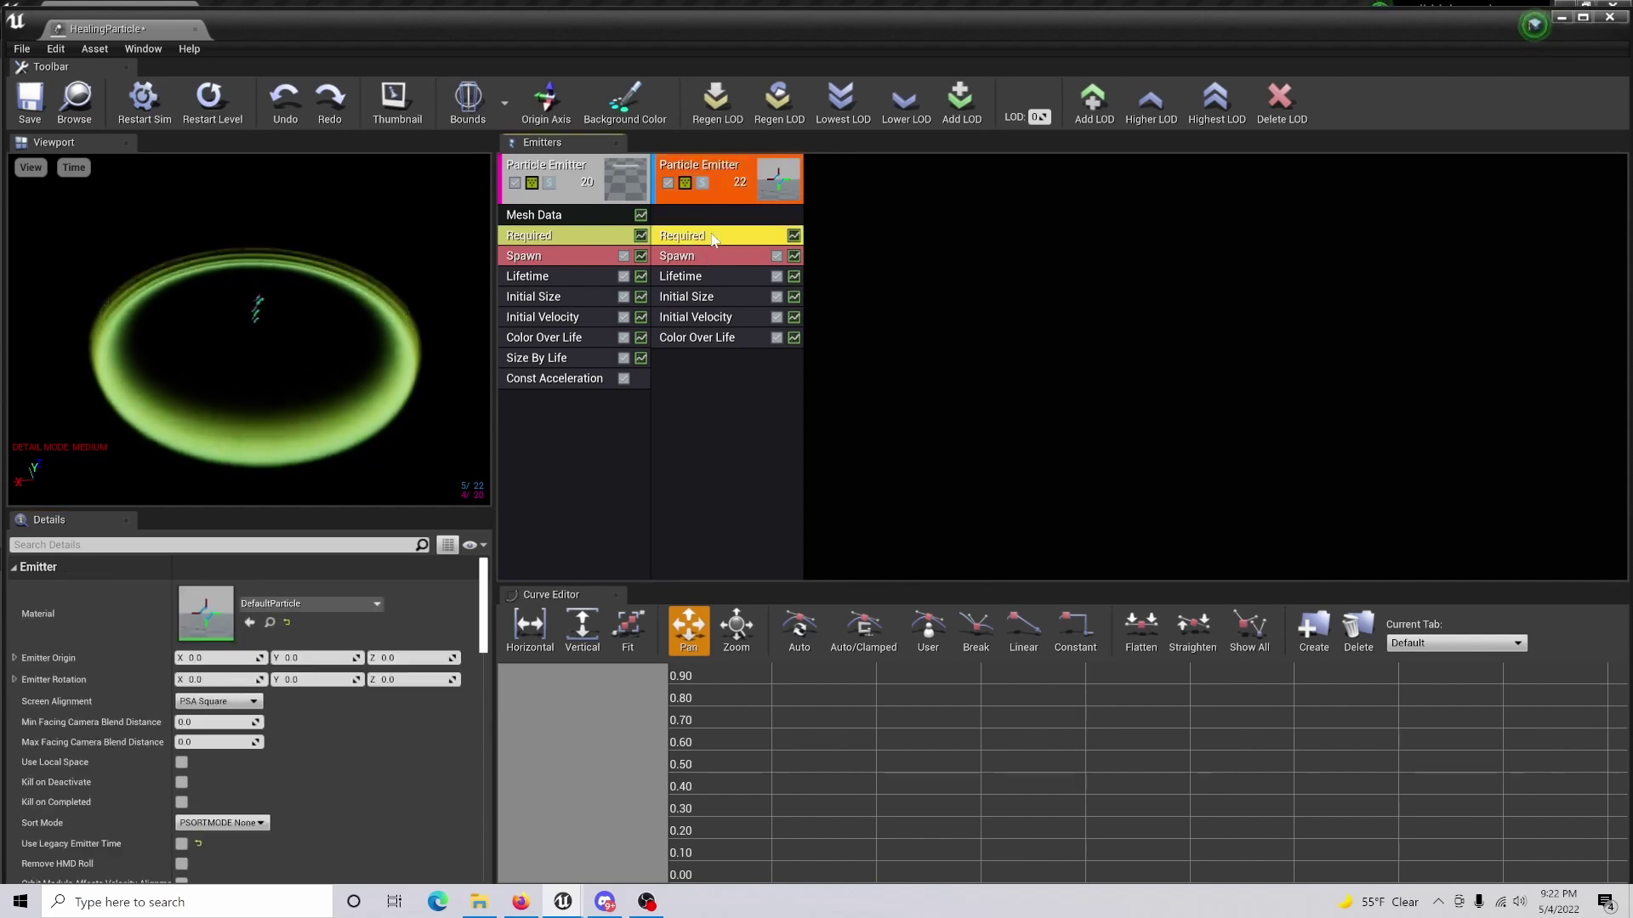
pyautogui.click(353, 605)
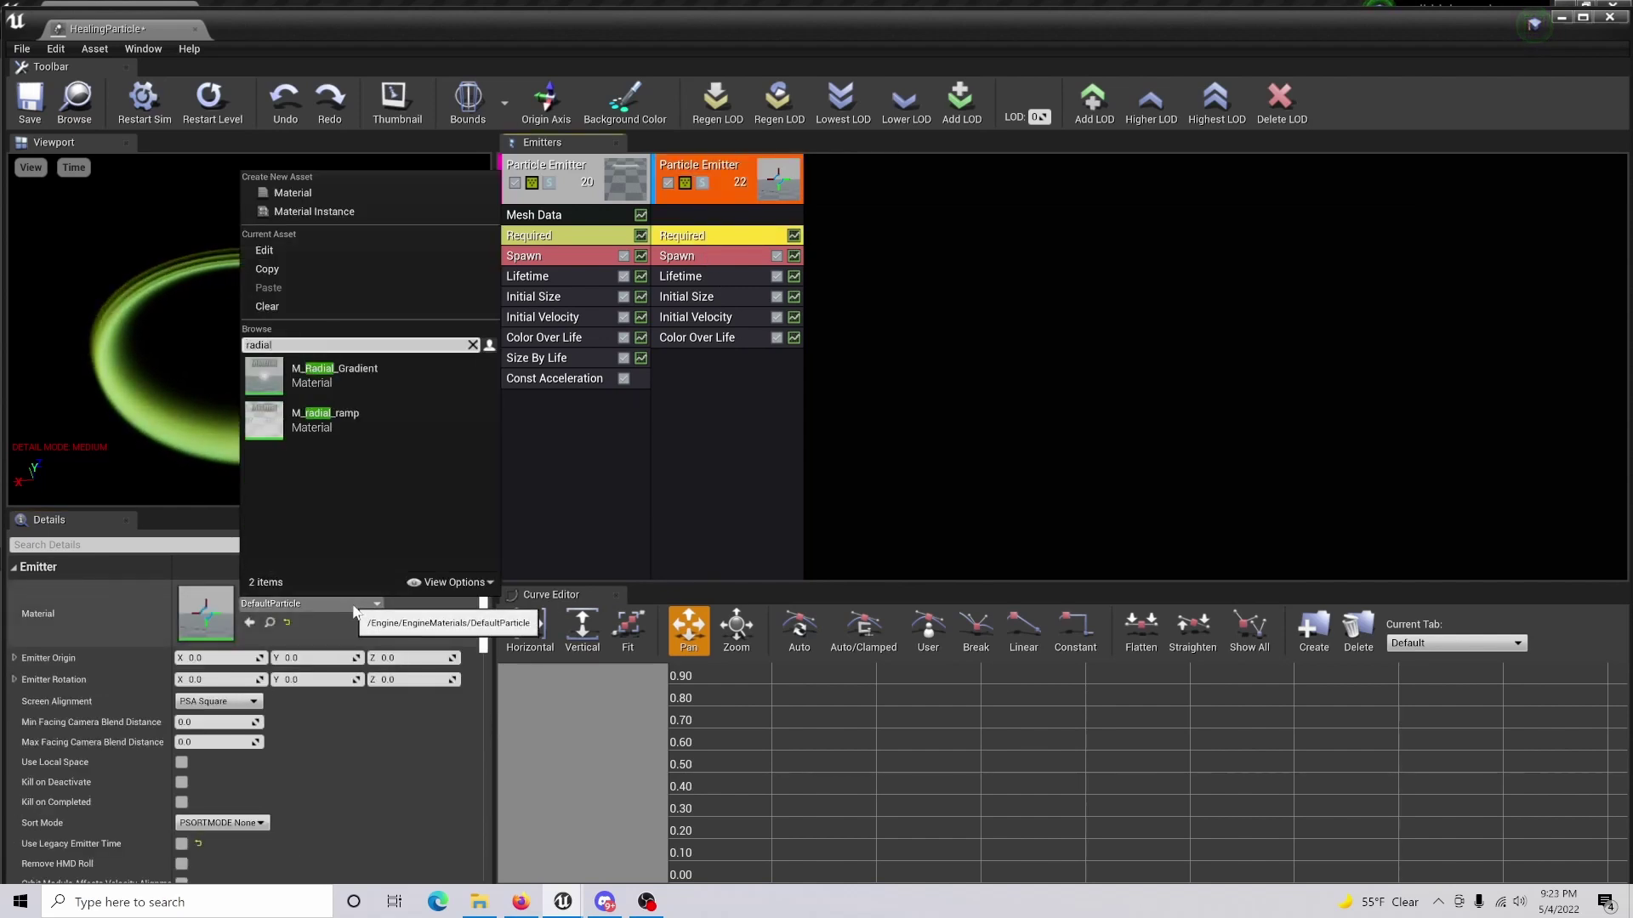
pyautogui.click(397, 380)
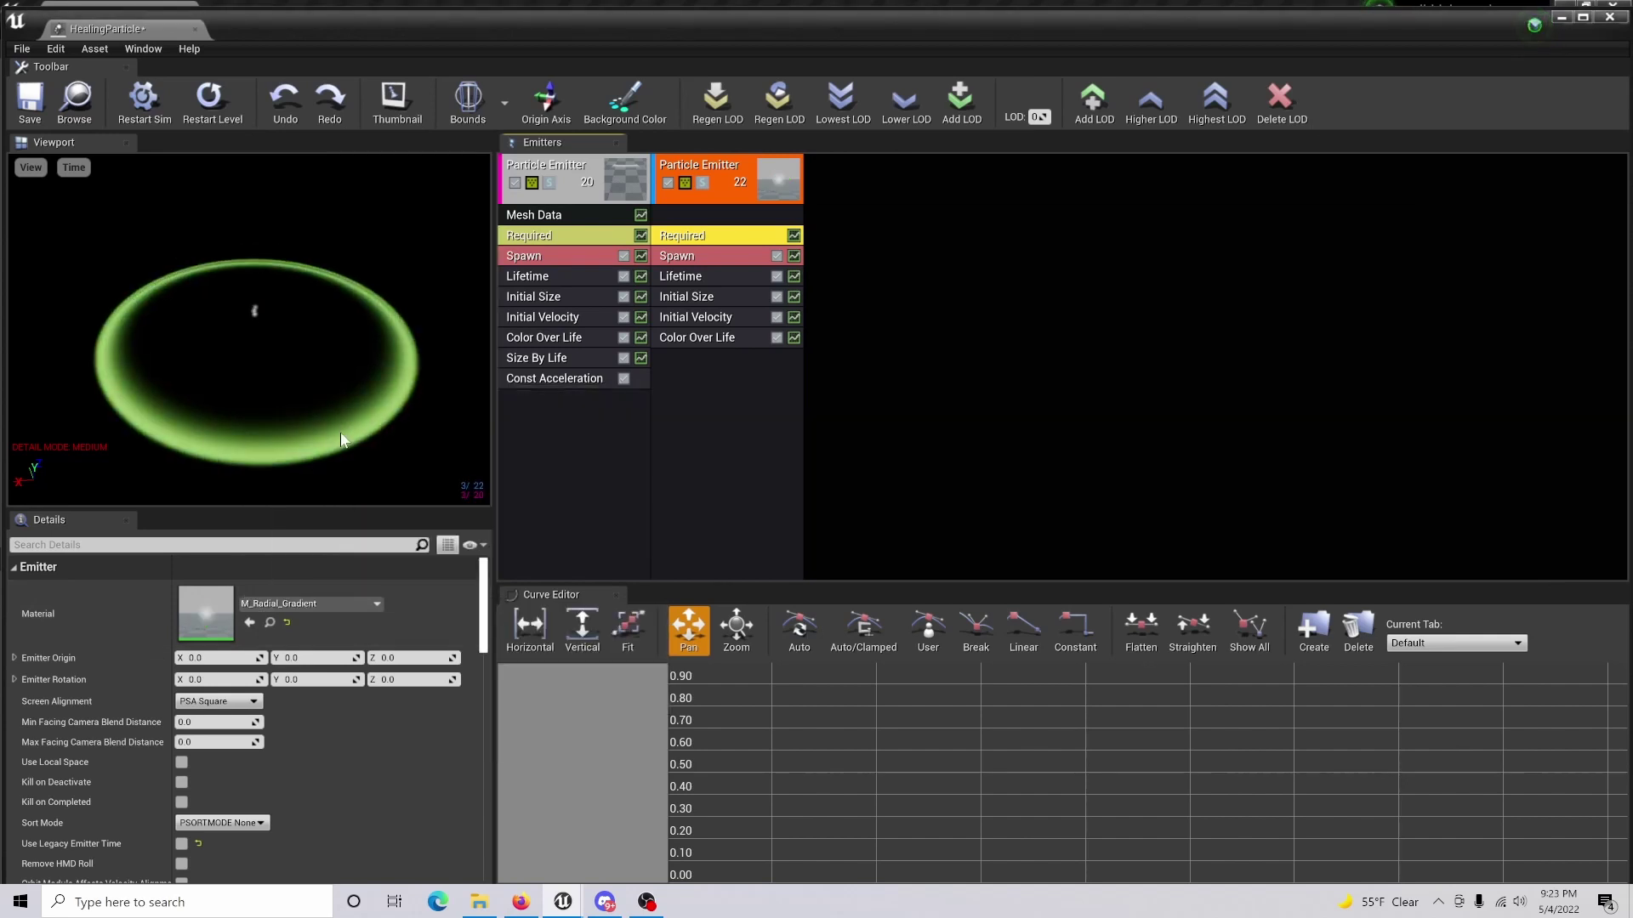
# Set the second emitter's constant Spawn Rate to 35 and open its Lifetime module.
pyautogui.click(707, 259)
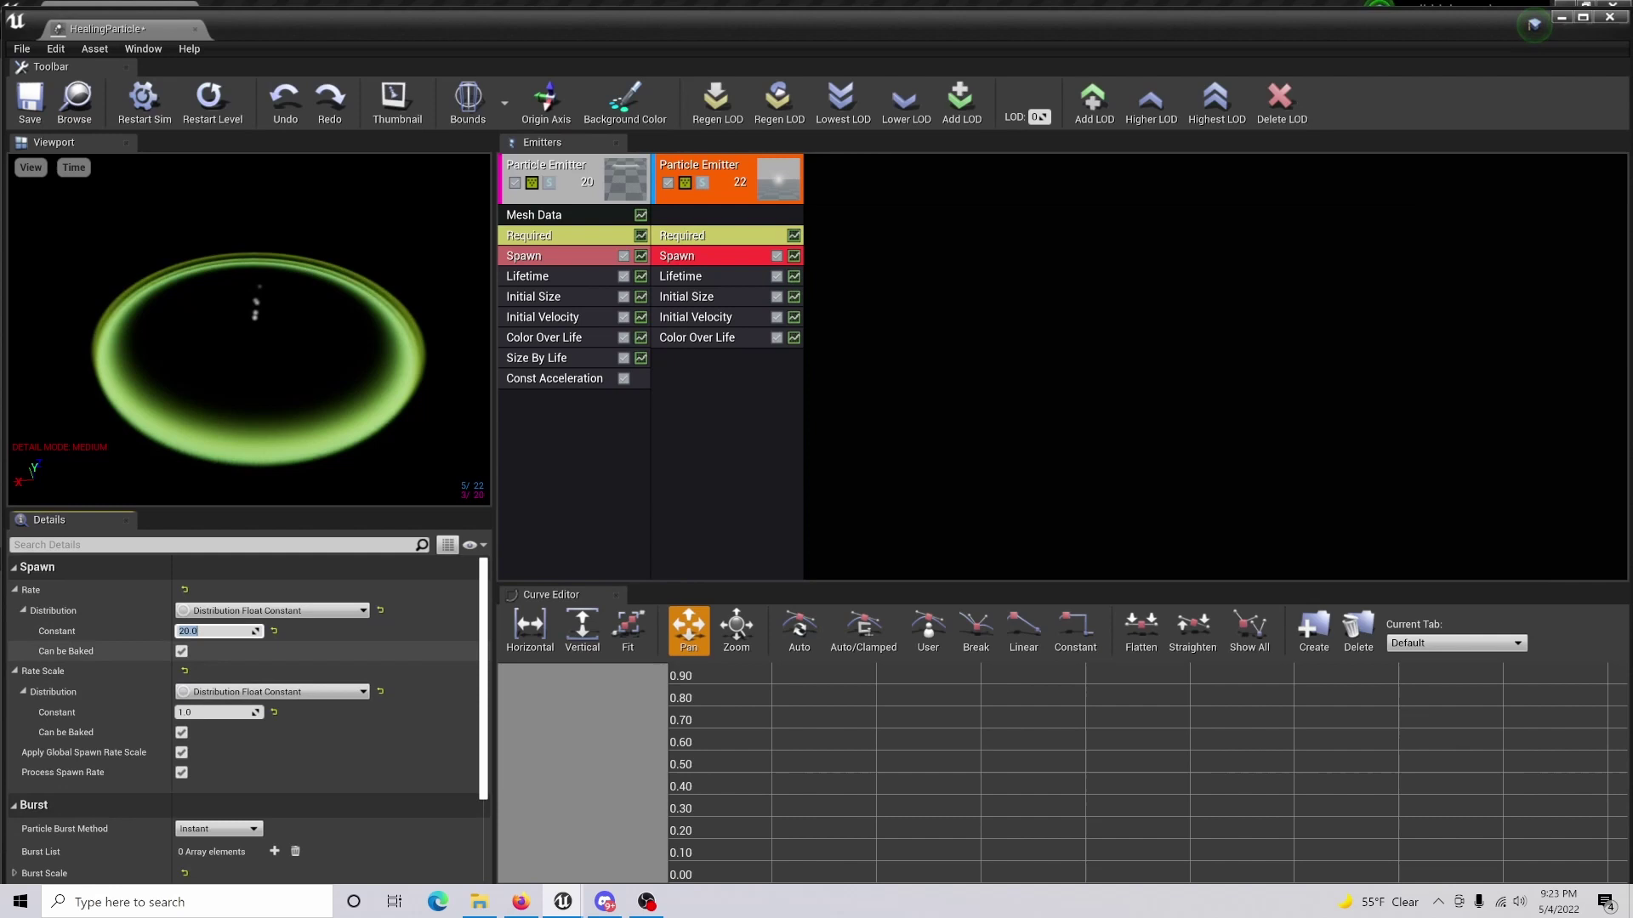
pyautogui.click(198, 630)
pyautogui.write('35')
pyautogui.click(711, 274)
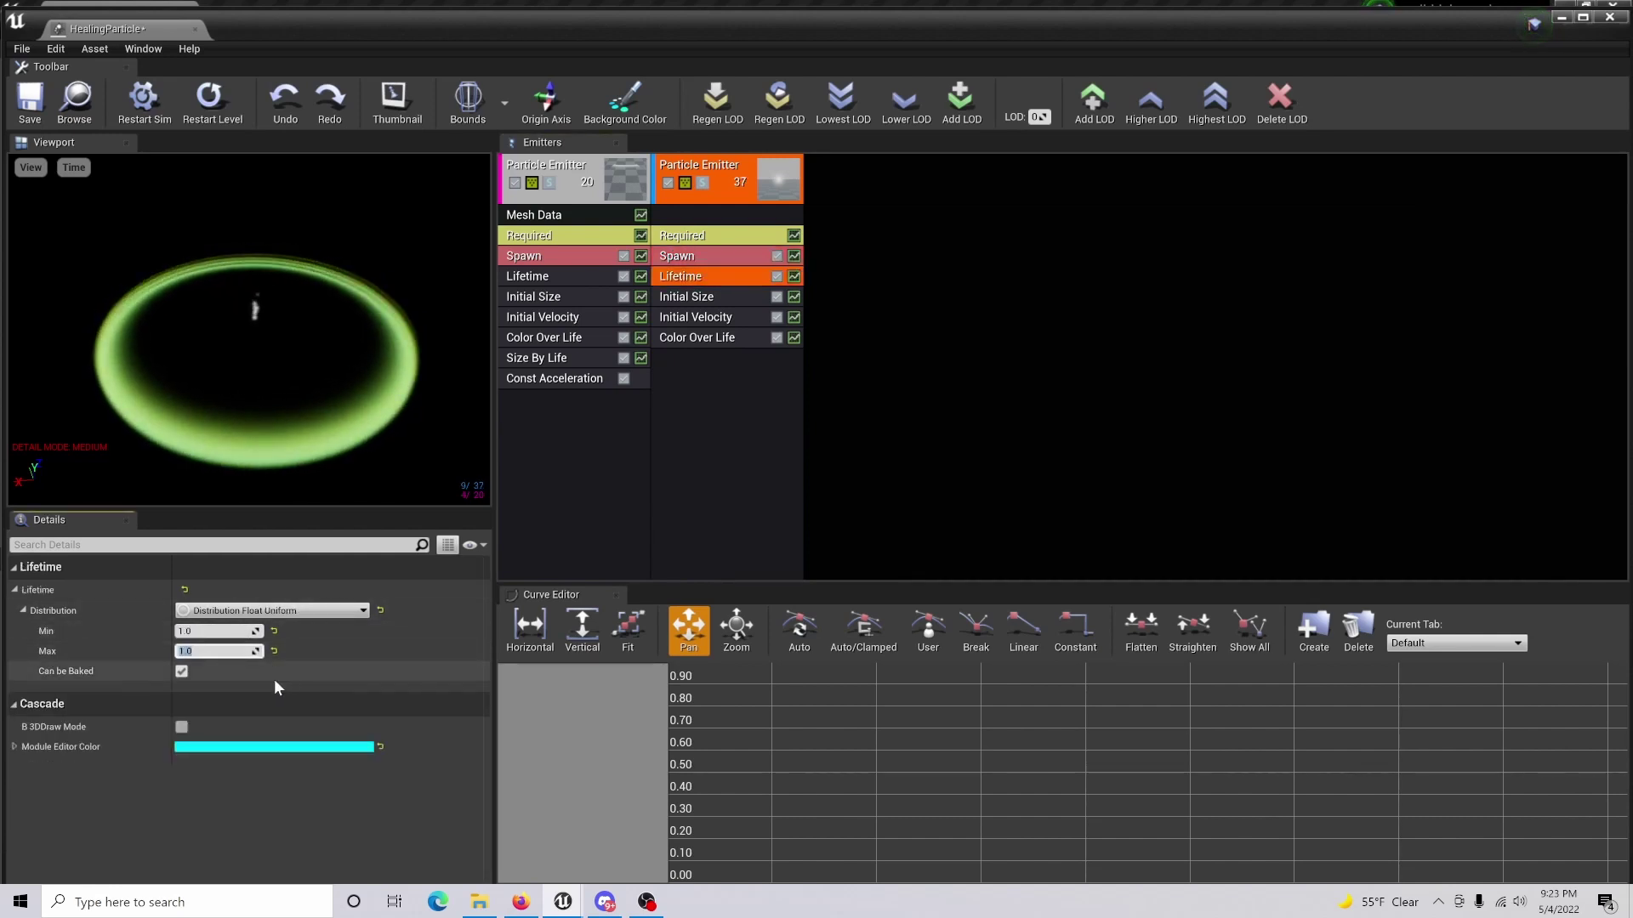
# Set the second emitter's maximum Start Size to 35 in X, Y and Z.
pyautogui.click(711, 296)
pyautogui.click(225, 632)
pyautogui.write('35')
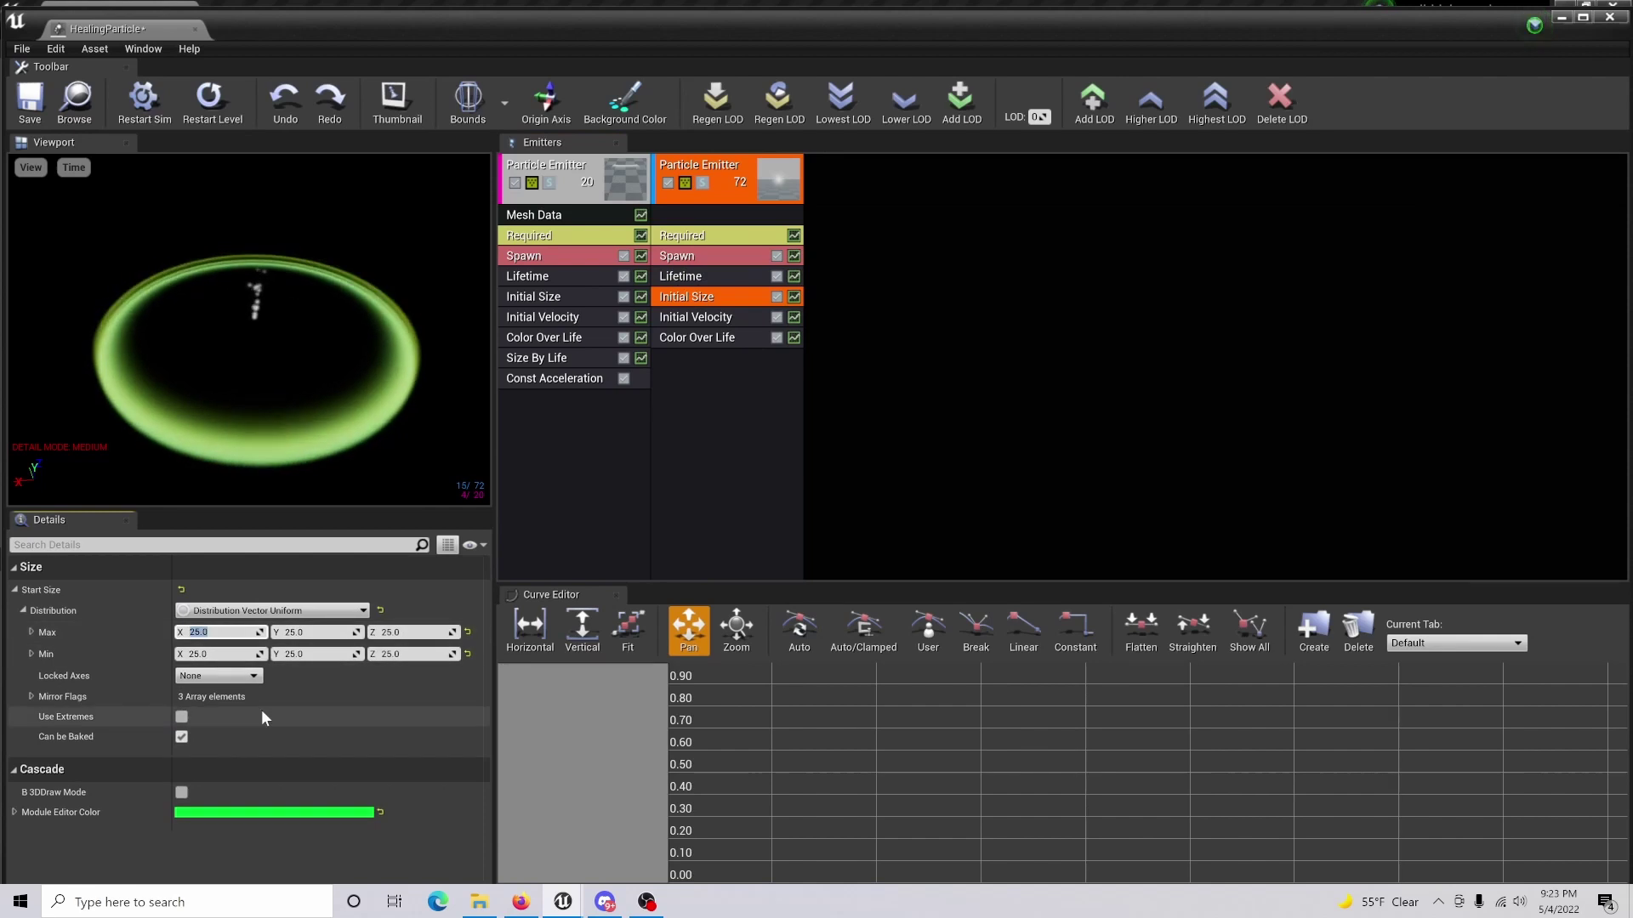
pyautogui.press('Tab')
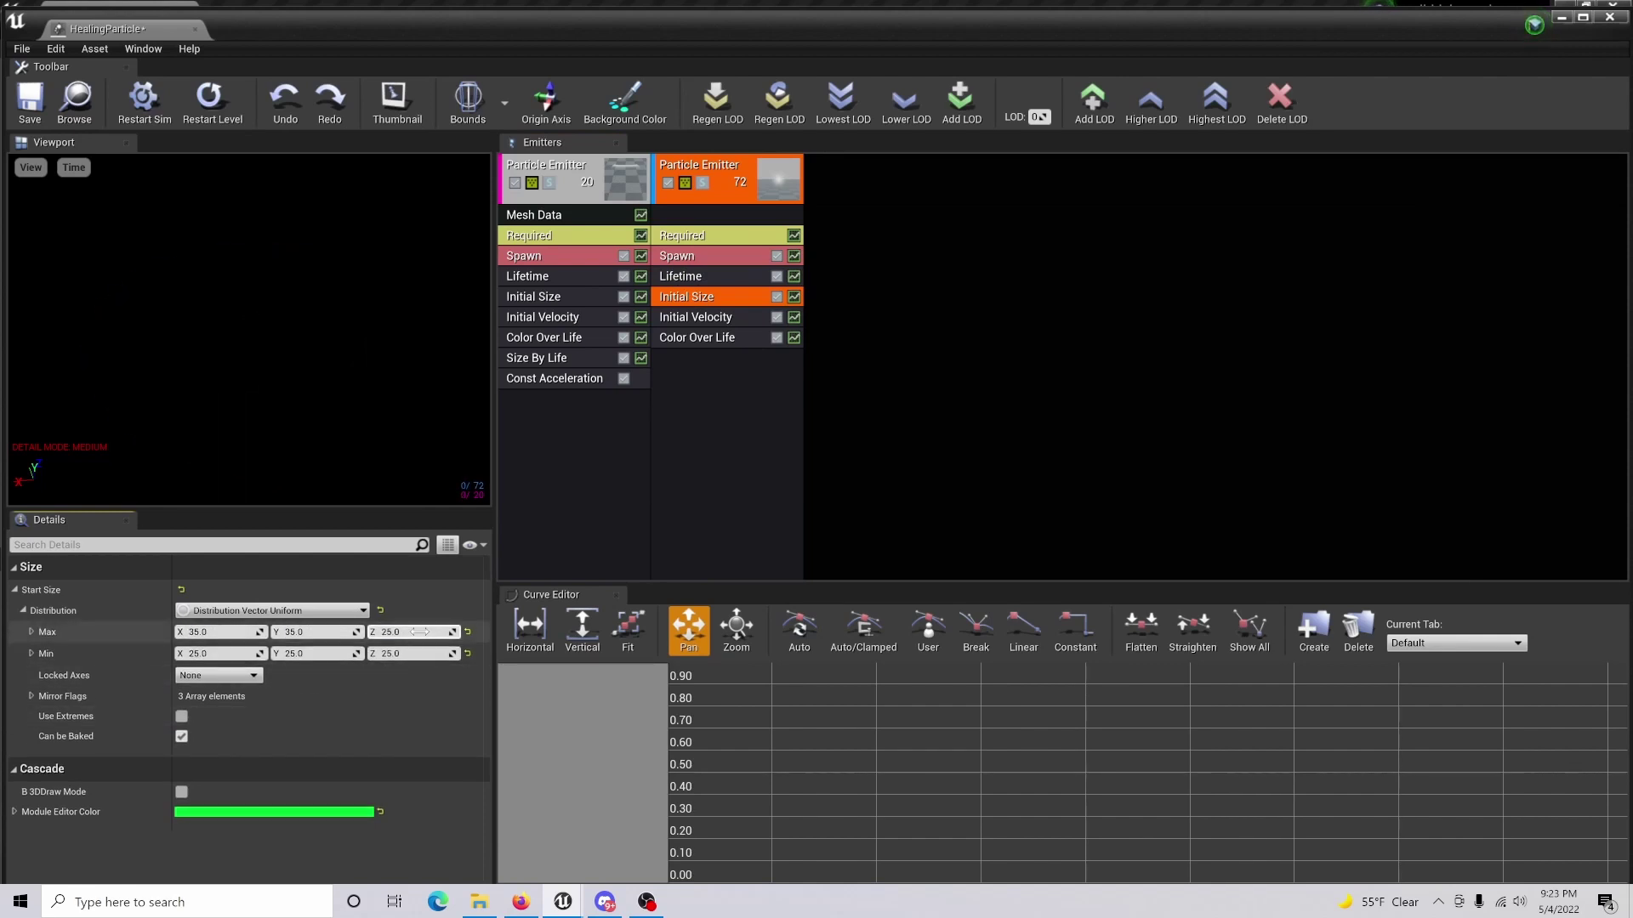
# Set the second emitter's Start Velocity Z to a maximum of 90 and a minimum of 80.
pyautogui.click(711, 317)
pyautogui.click(213, 632)
pyautogui.write('90')
pyautogui.press('Return')
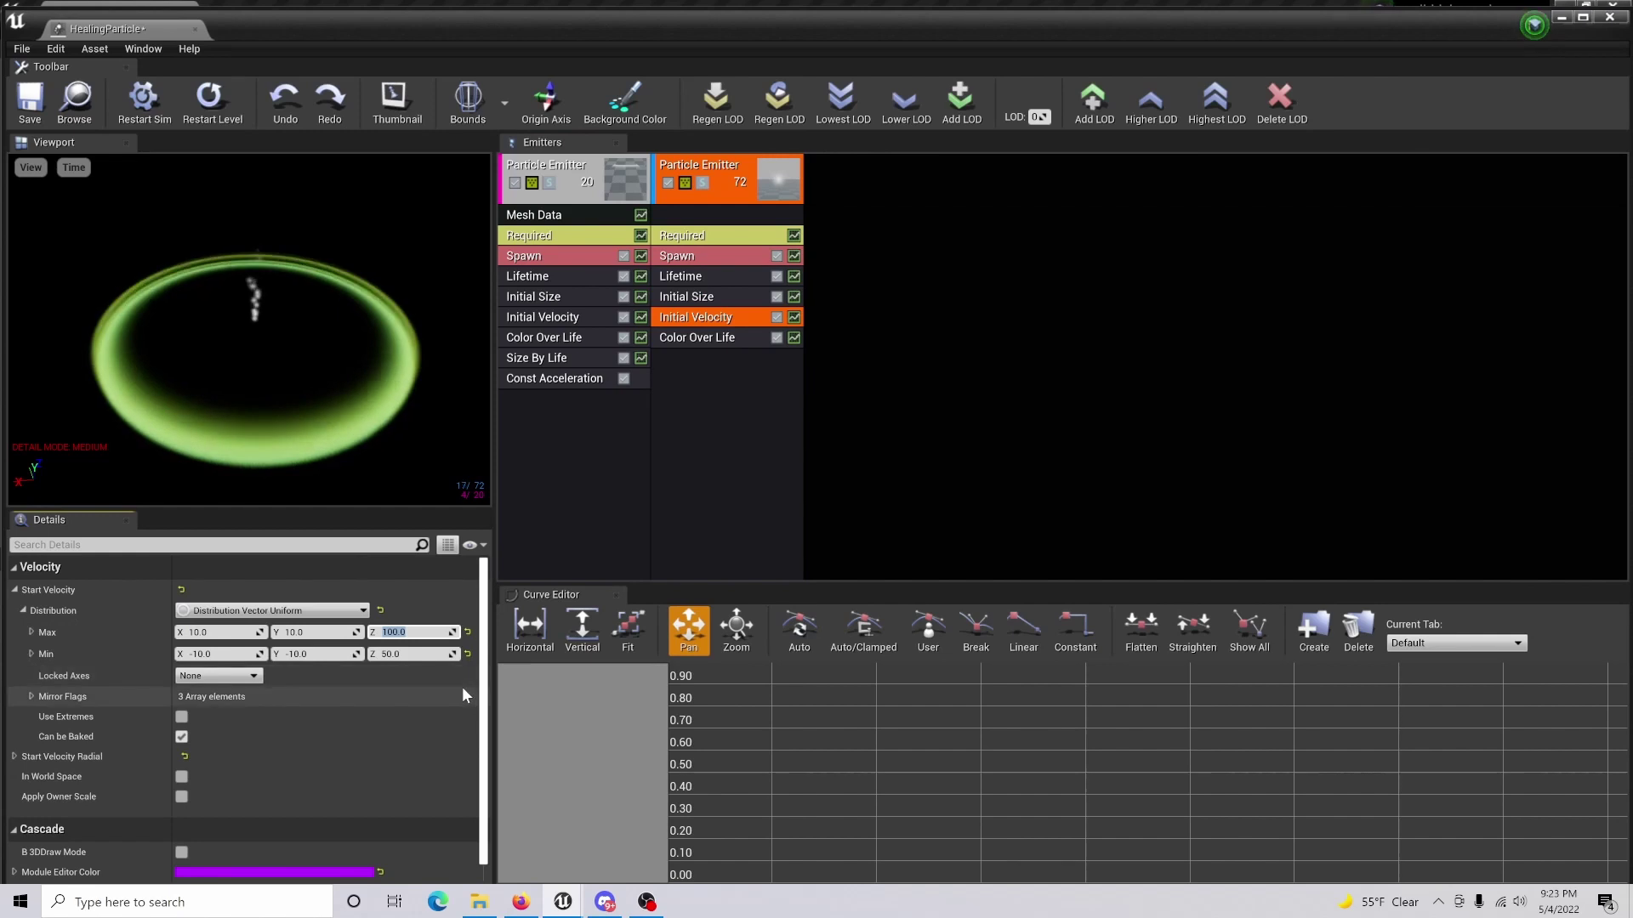
pyautogui.click(396, 656)
pyautogui.write('80')
pyautogui.press('Return')
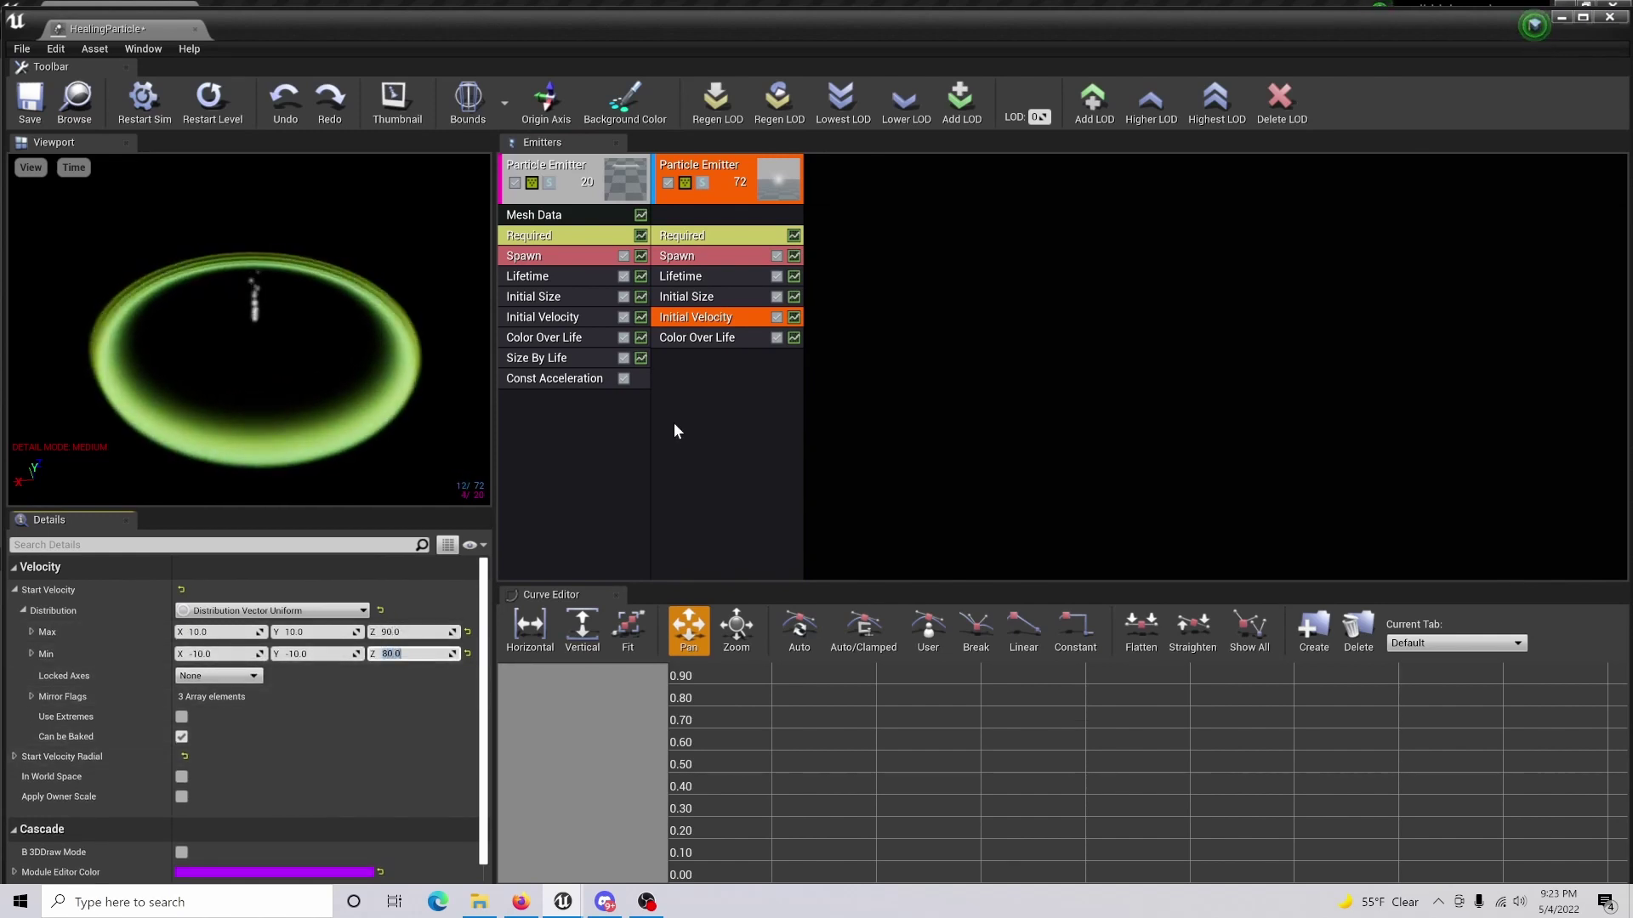
# Open the second emitter's Color Over Life module, and add an Initial Location module to that emitter.
pyautogui.click(698, 338)
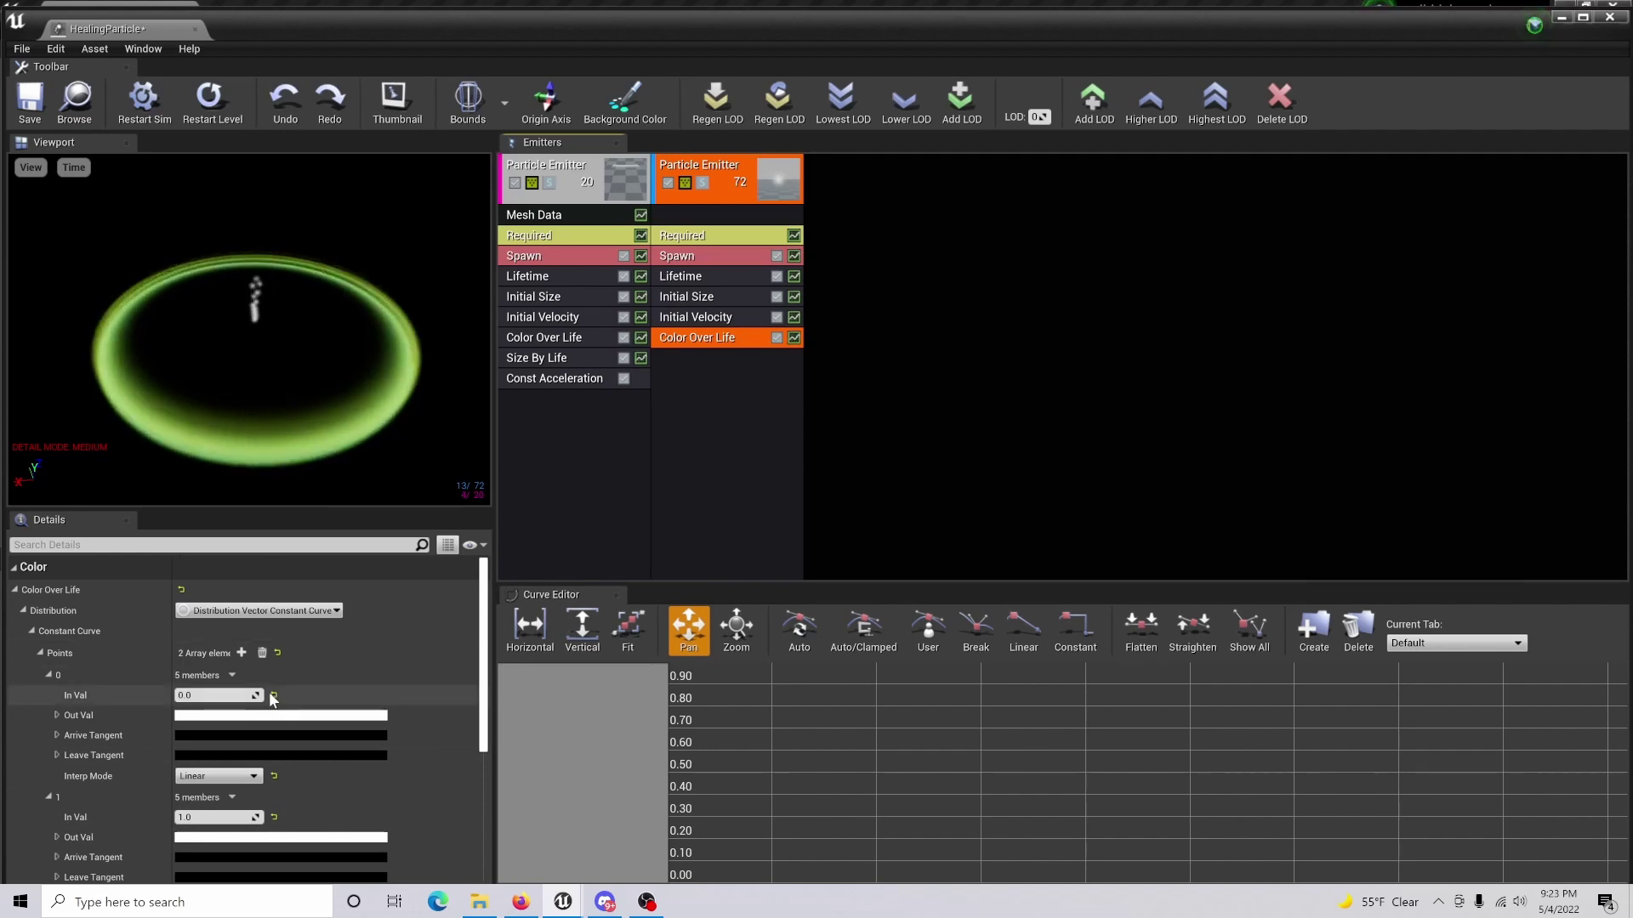
pyautogui.rightClick(735, 390)
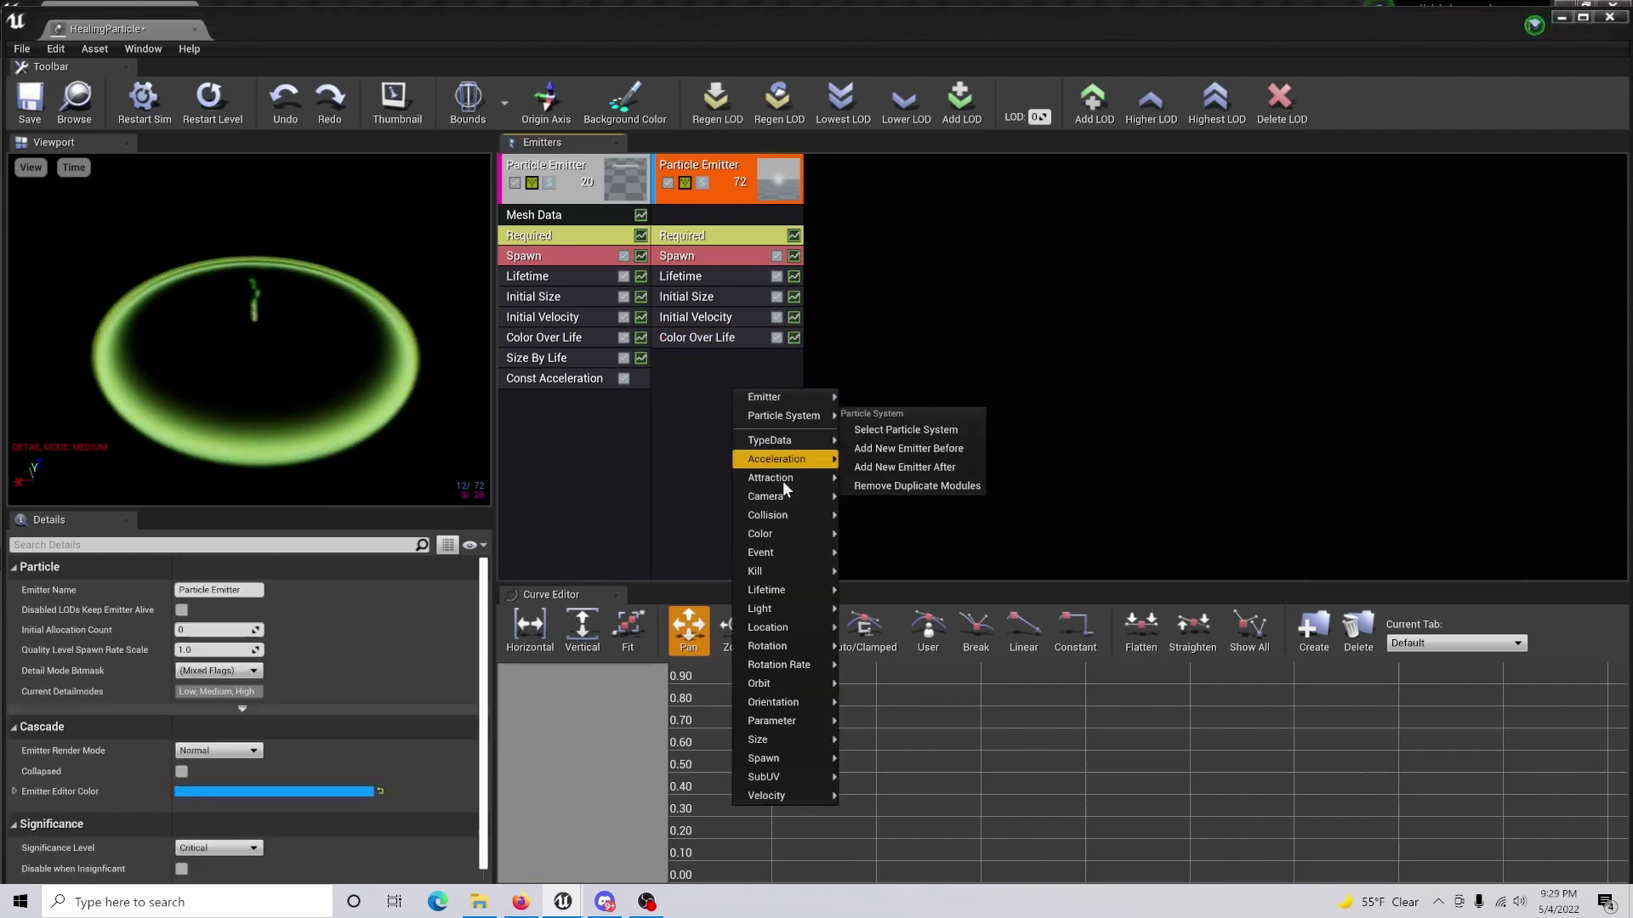
pyautogui.moveTo(791, 502)
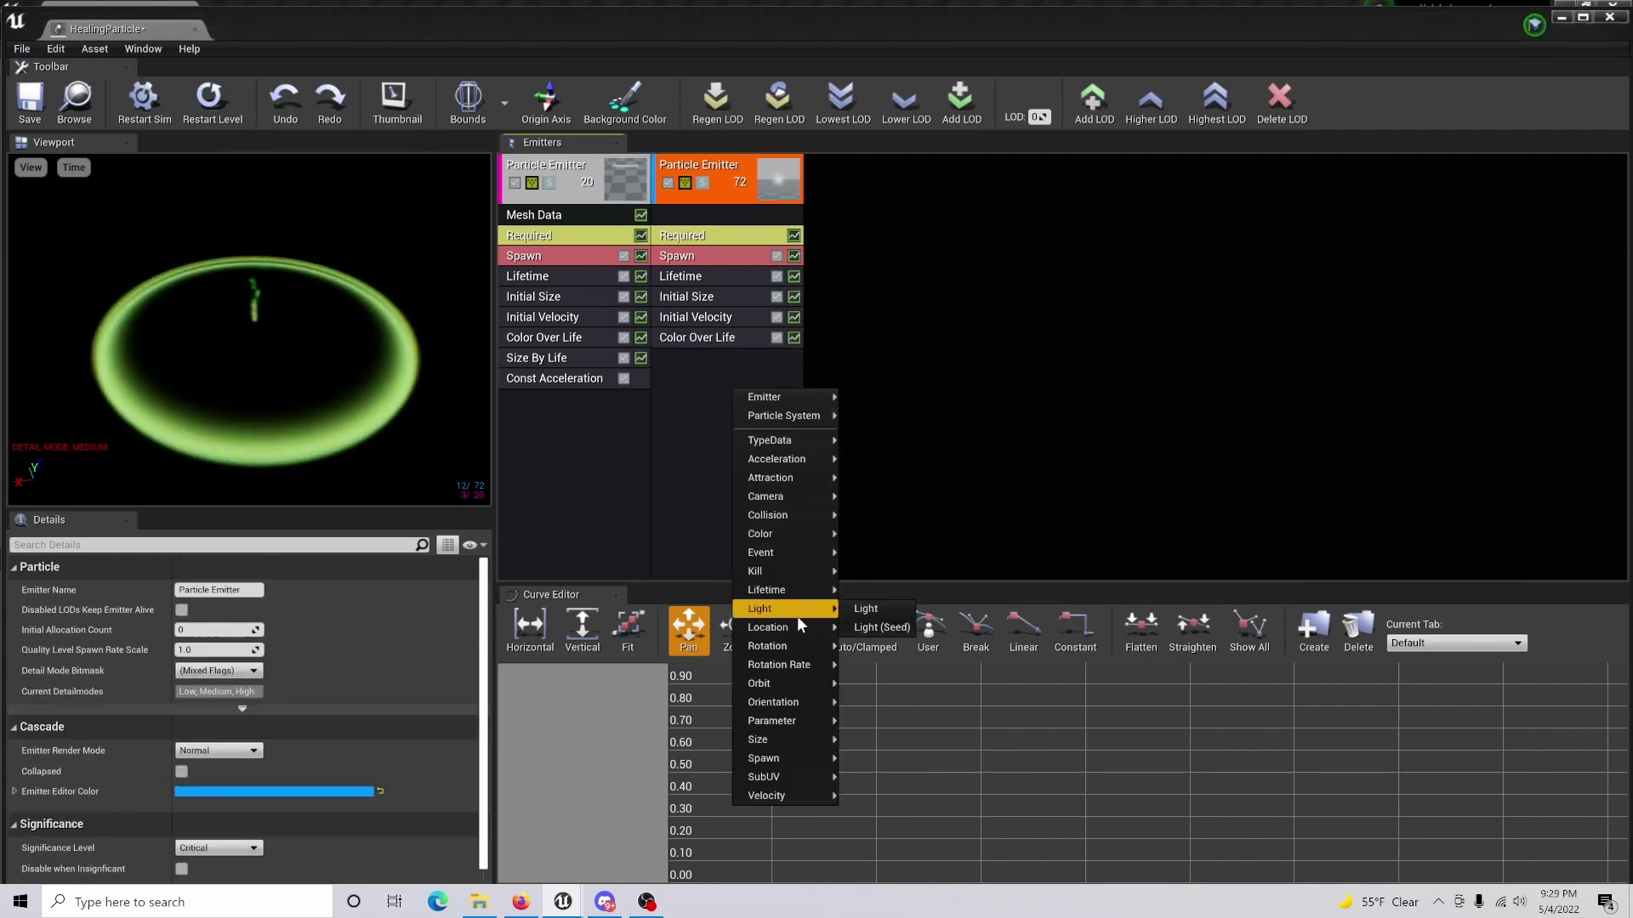
pyautogui.click(884, 628)
# Set the Initial Location's Start Location X and Y to a maximum of 200 and a minimum of -200.
pyautogui.click(719, 362)
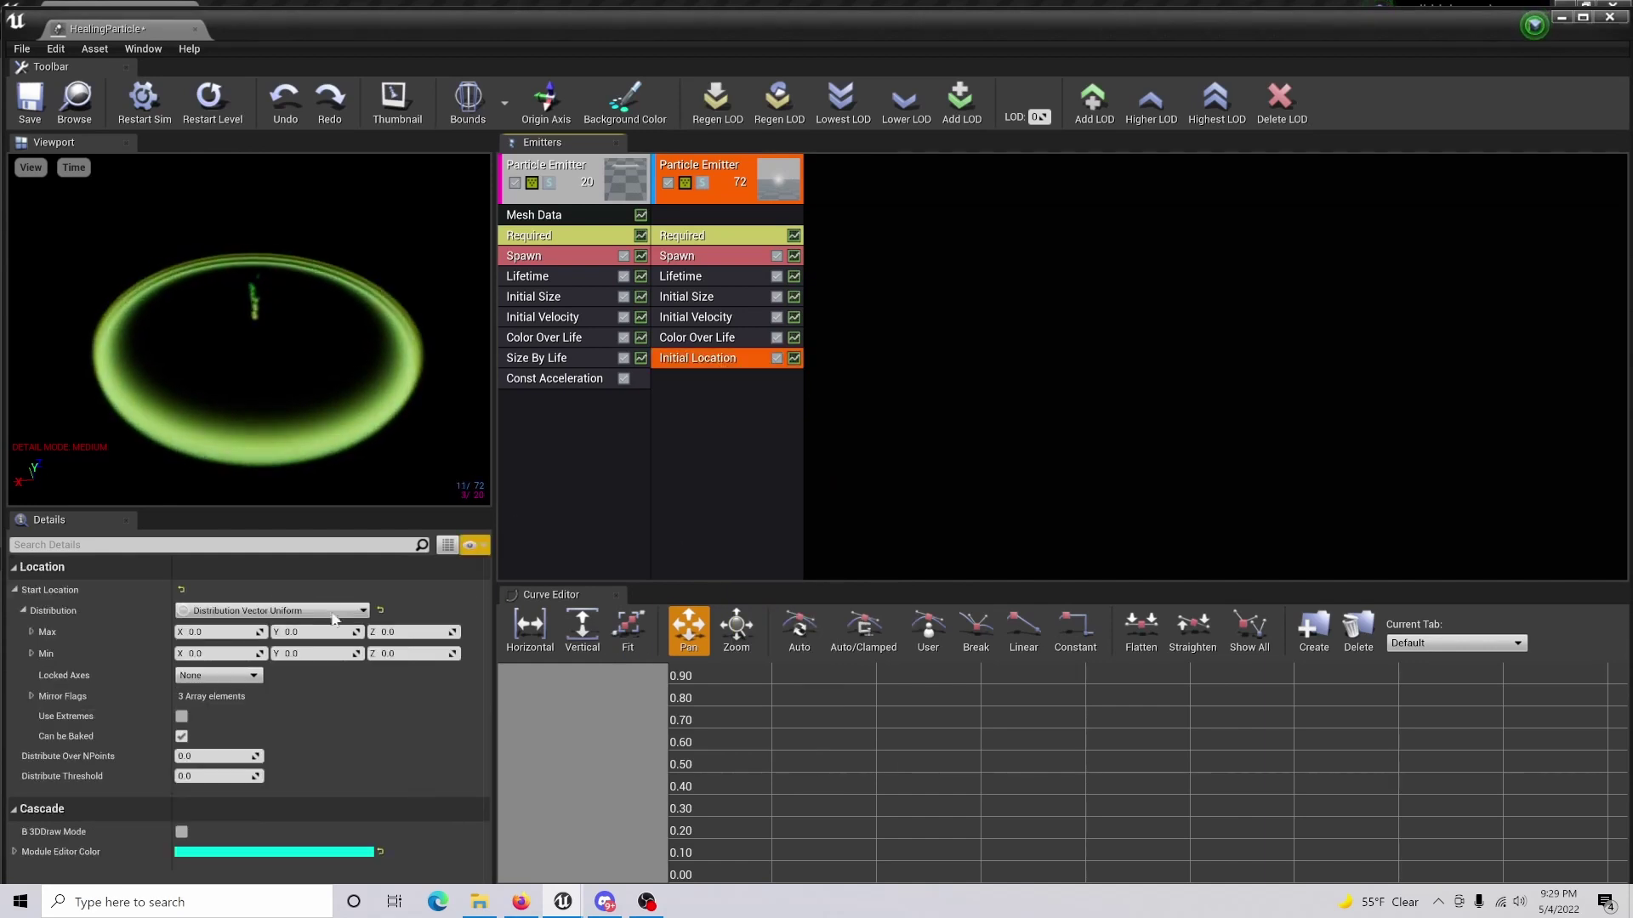
pyautogui.click(220, 632)
pyautogui.write('200')
pyautogui.click(323, 632)
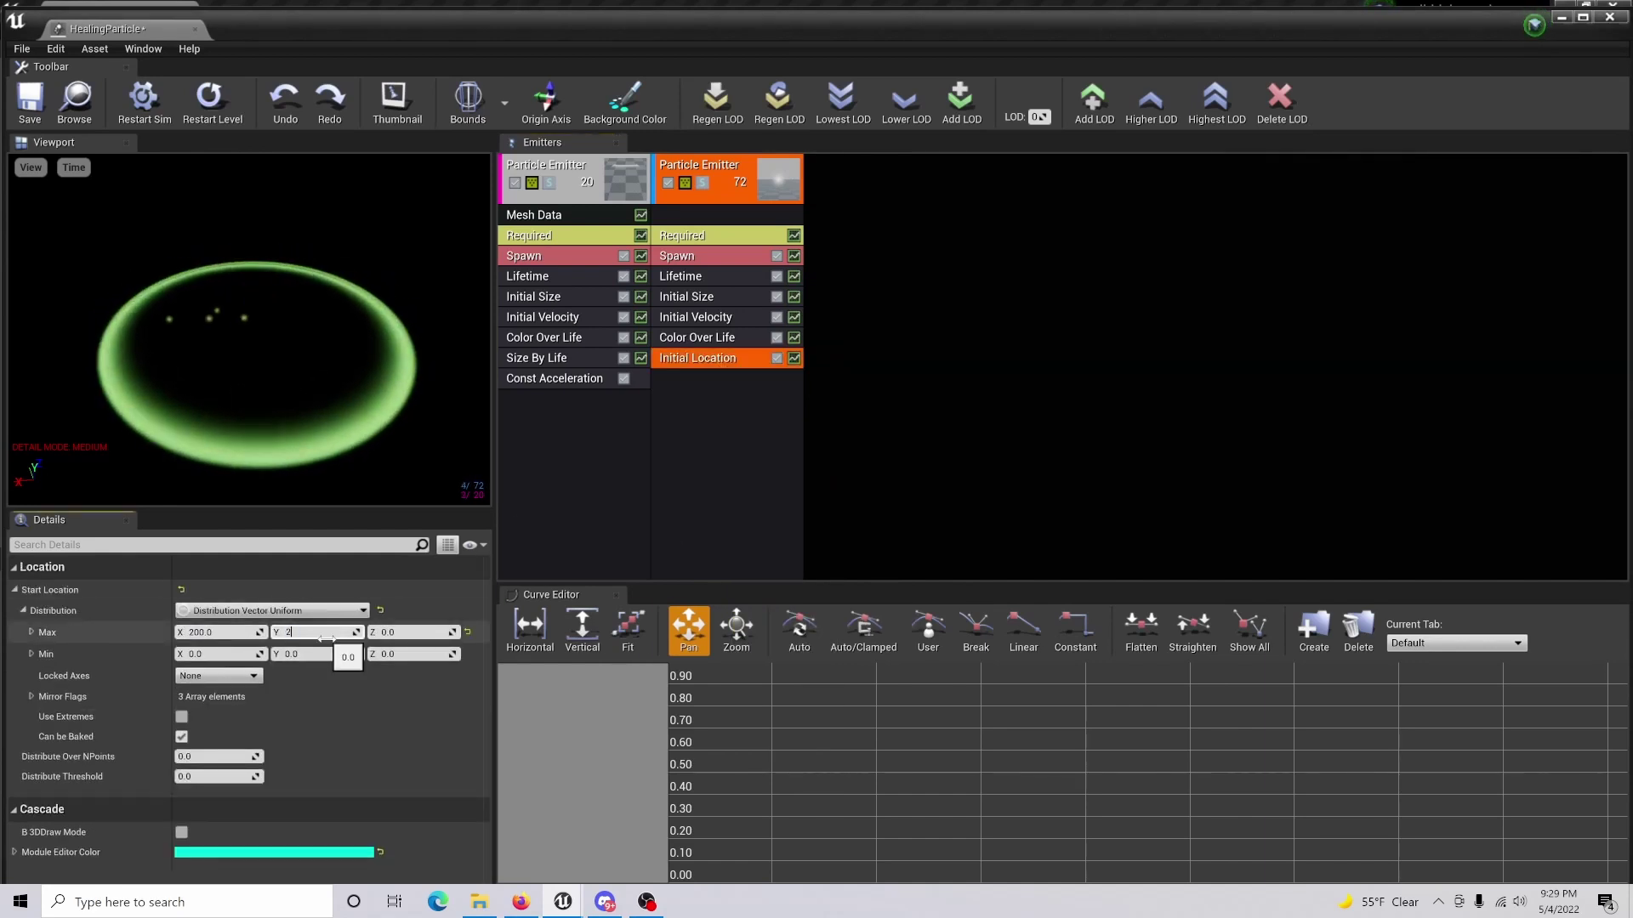
pyautogui.write('200')
pyautogui.click(226, 653)
pyautogui.write('-2')
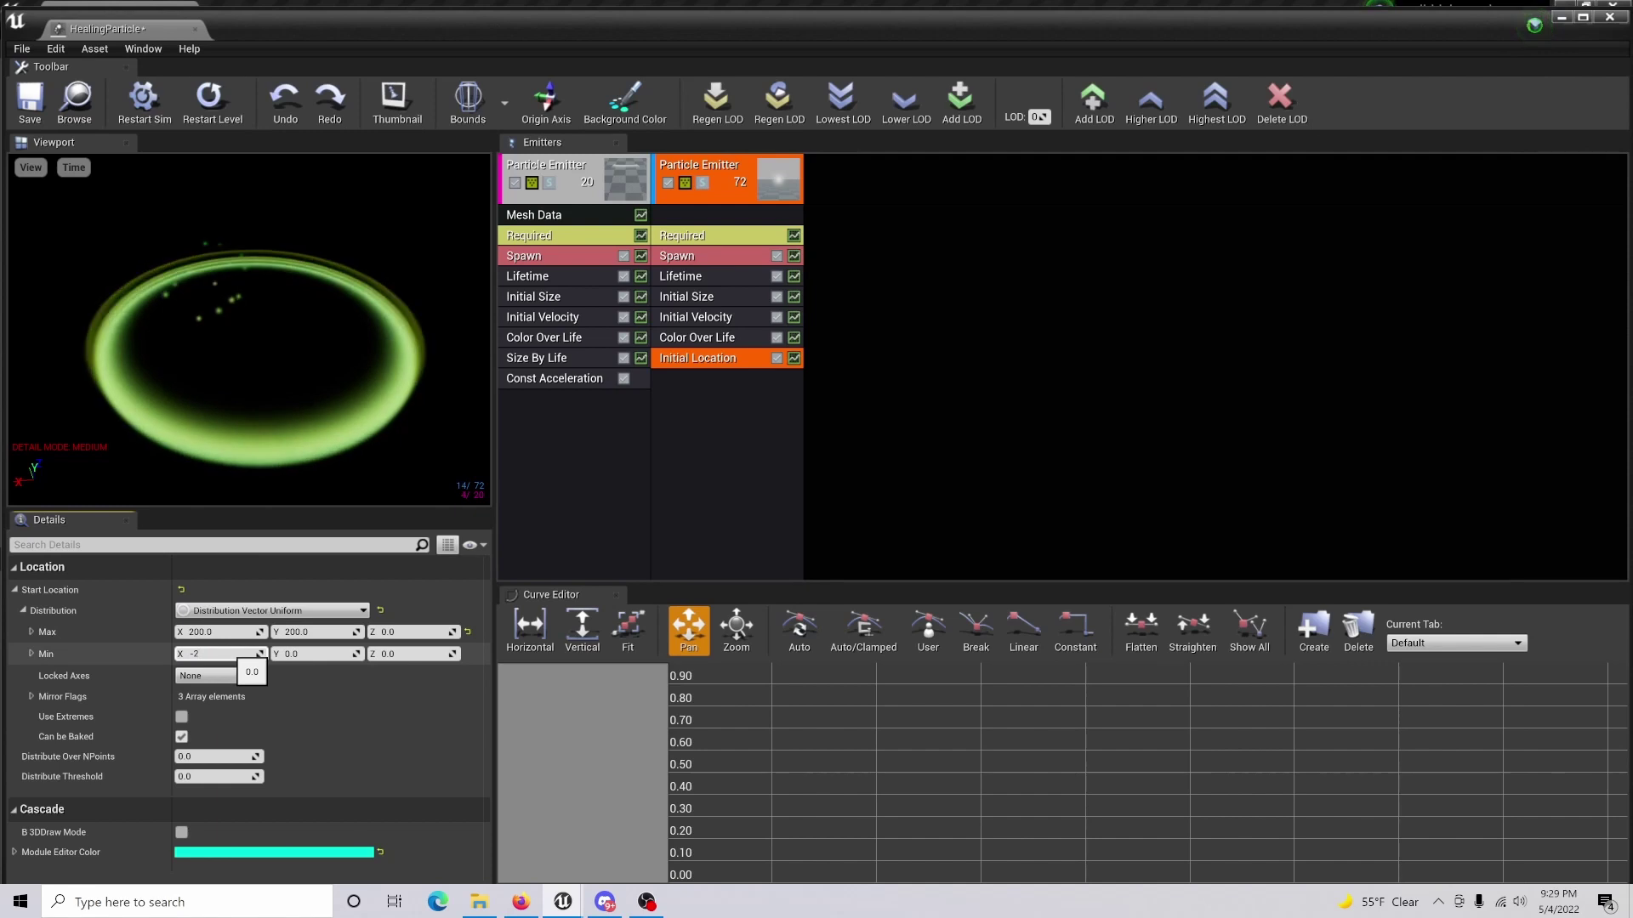
pyautogui.write('00')
pyautogui.click(293, 655)
pyautogui.write('-200')
pyautogui.press('Return')
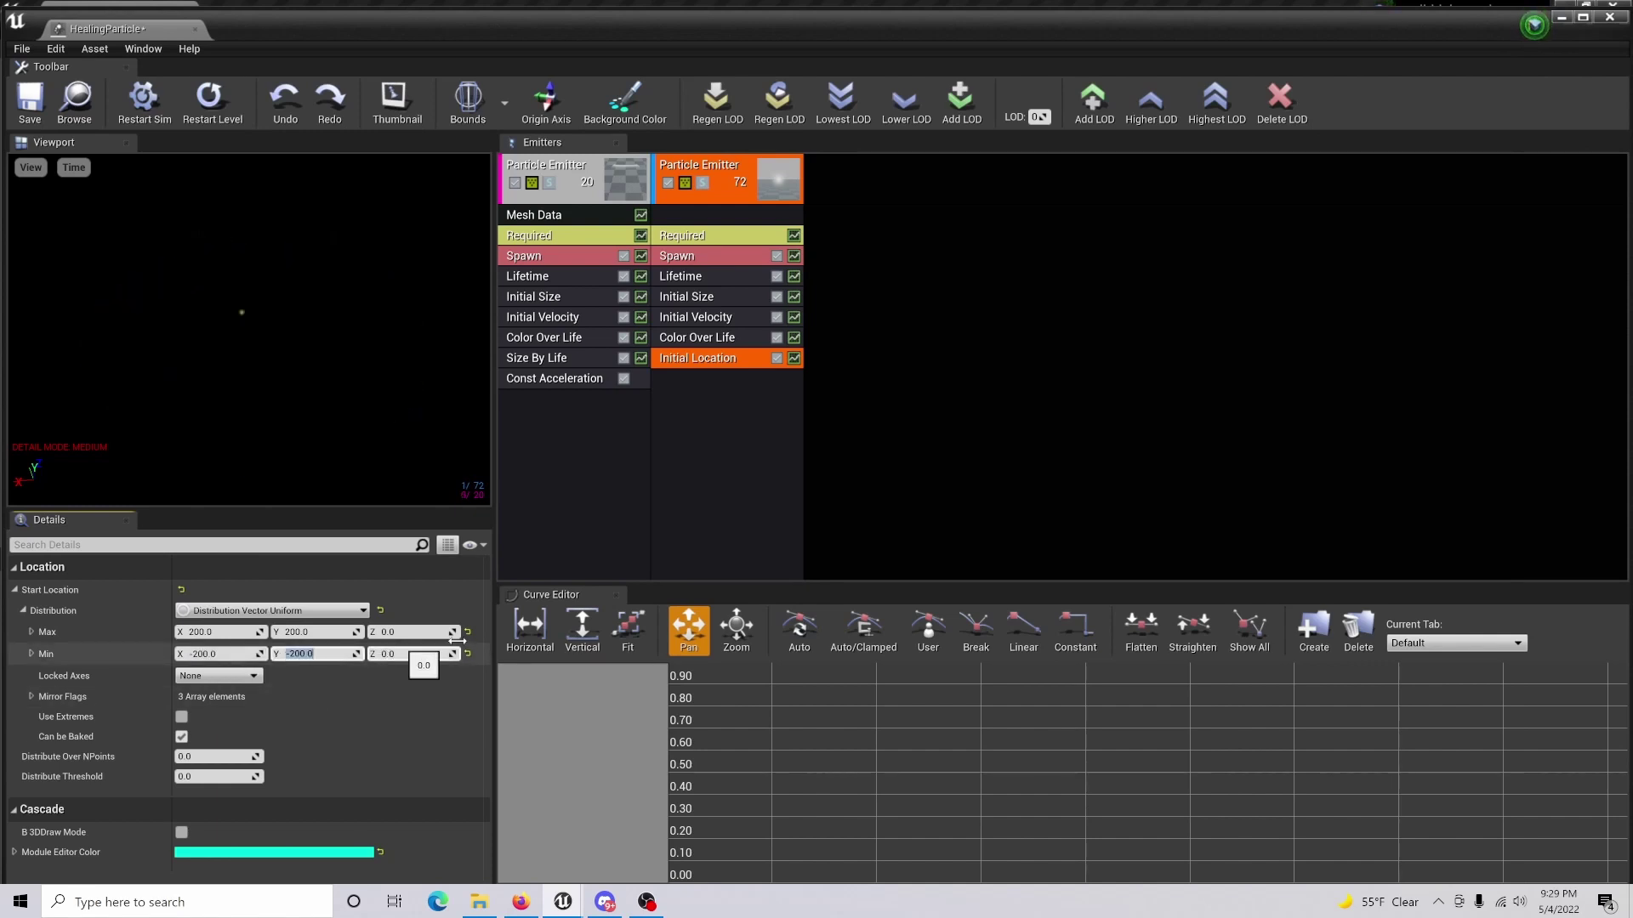
# Duplicate the second particle emitter with all its modules.
pyautogui.click(901, 369)
pyautogui.rightClick(721, 213)
pyautogui.moveTo(745, 228)
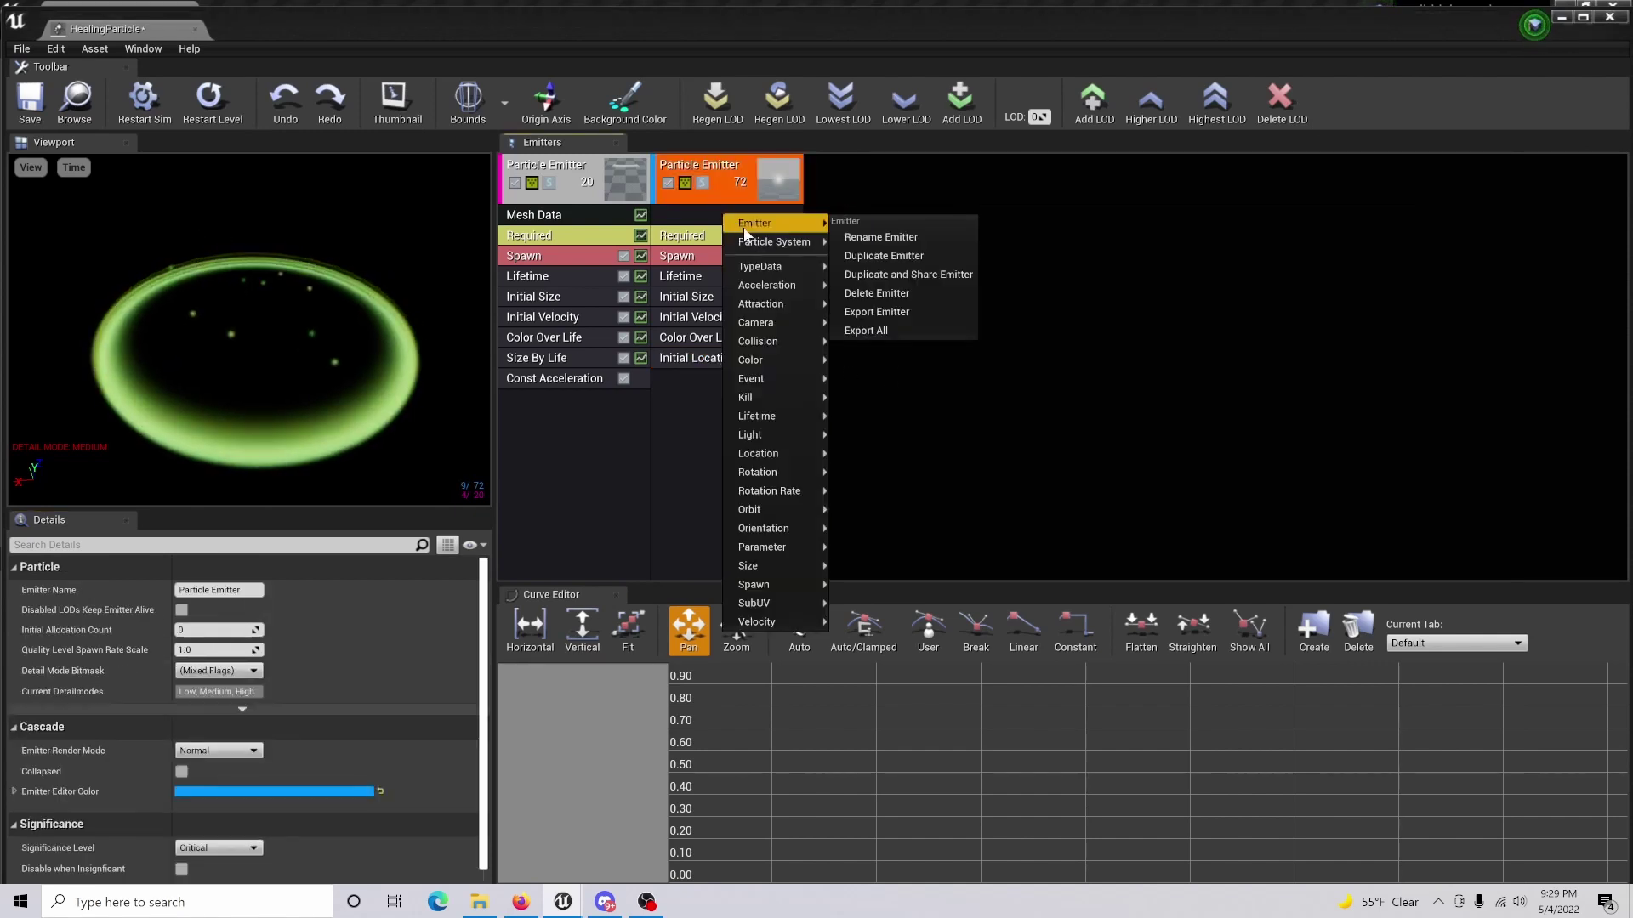
pyautogui.click(930, 258)
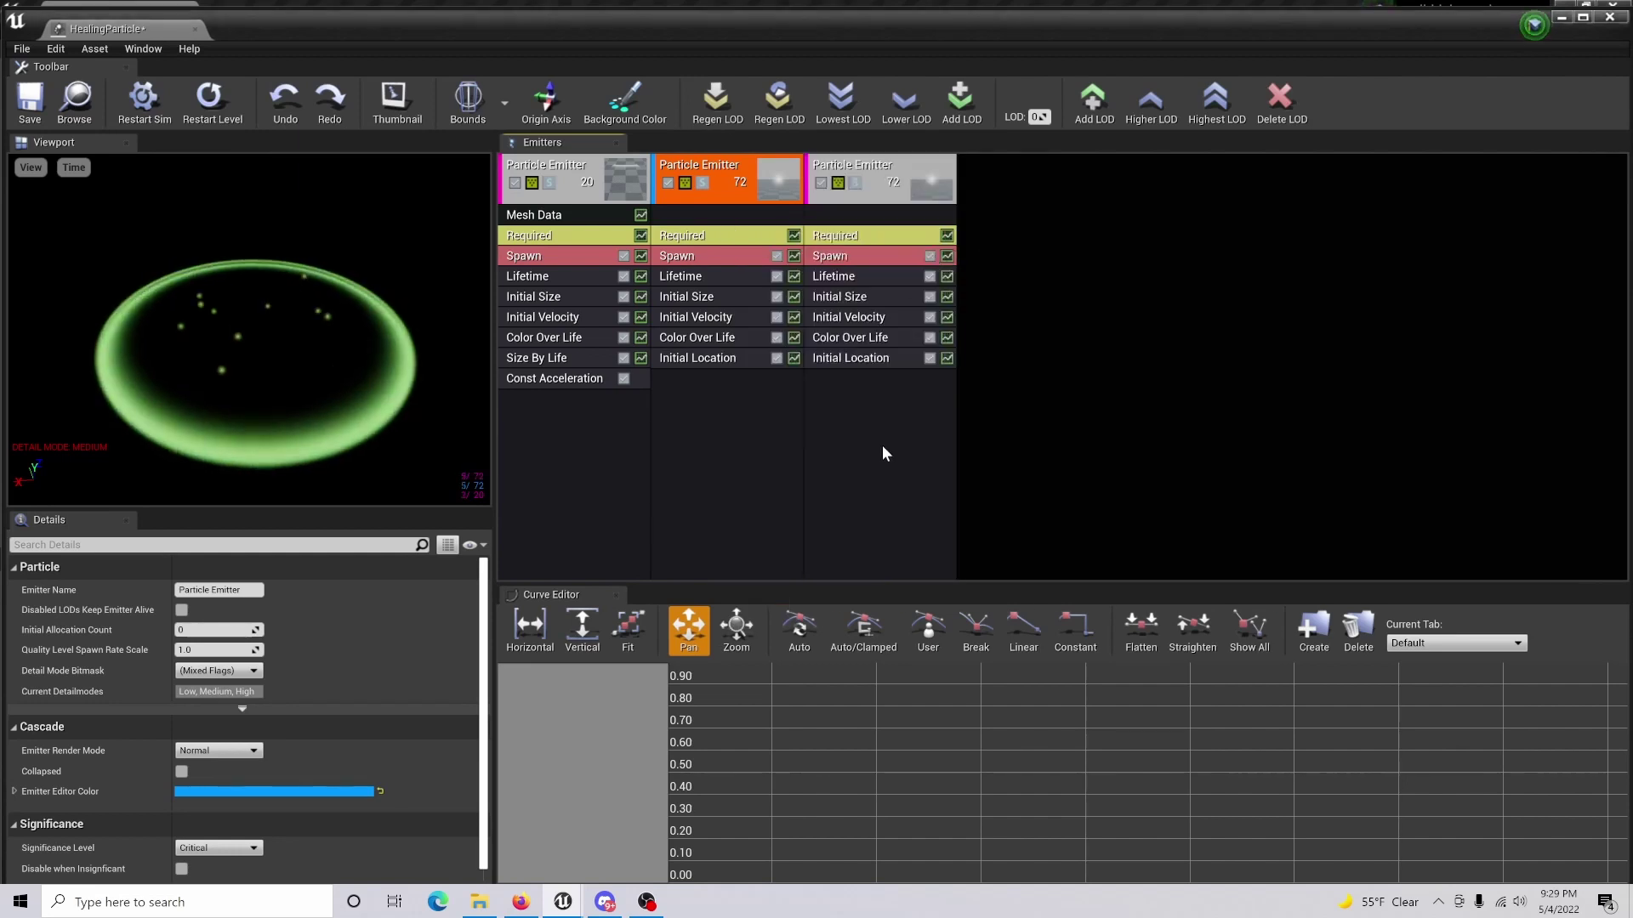
# Assign the healingmark1 material to the duplicated emitter in its Required module.
pyautogui.click(893, 235)
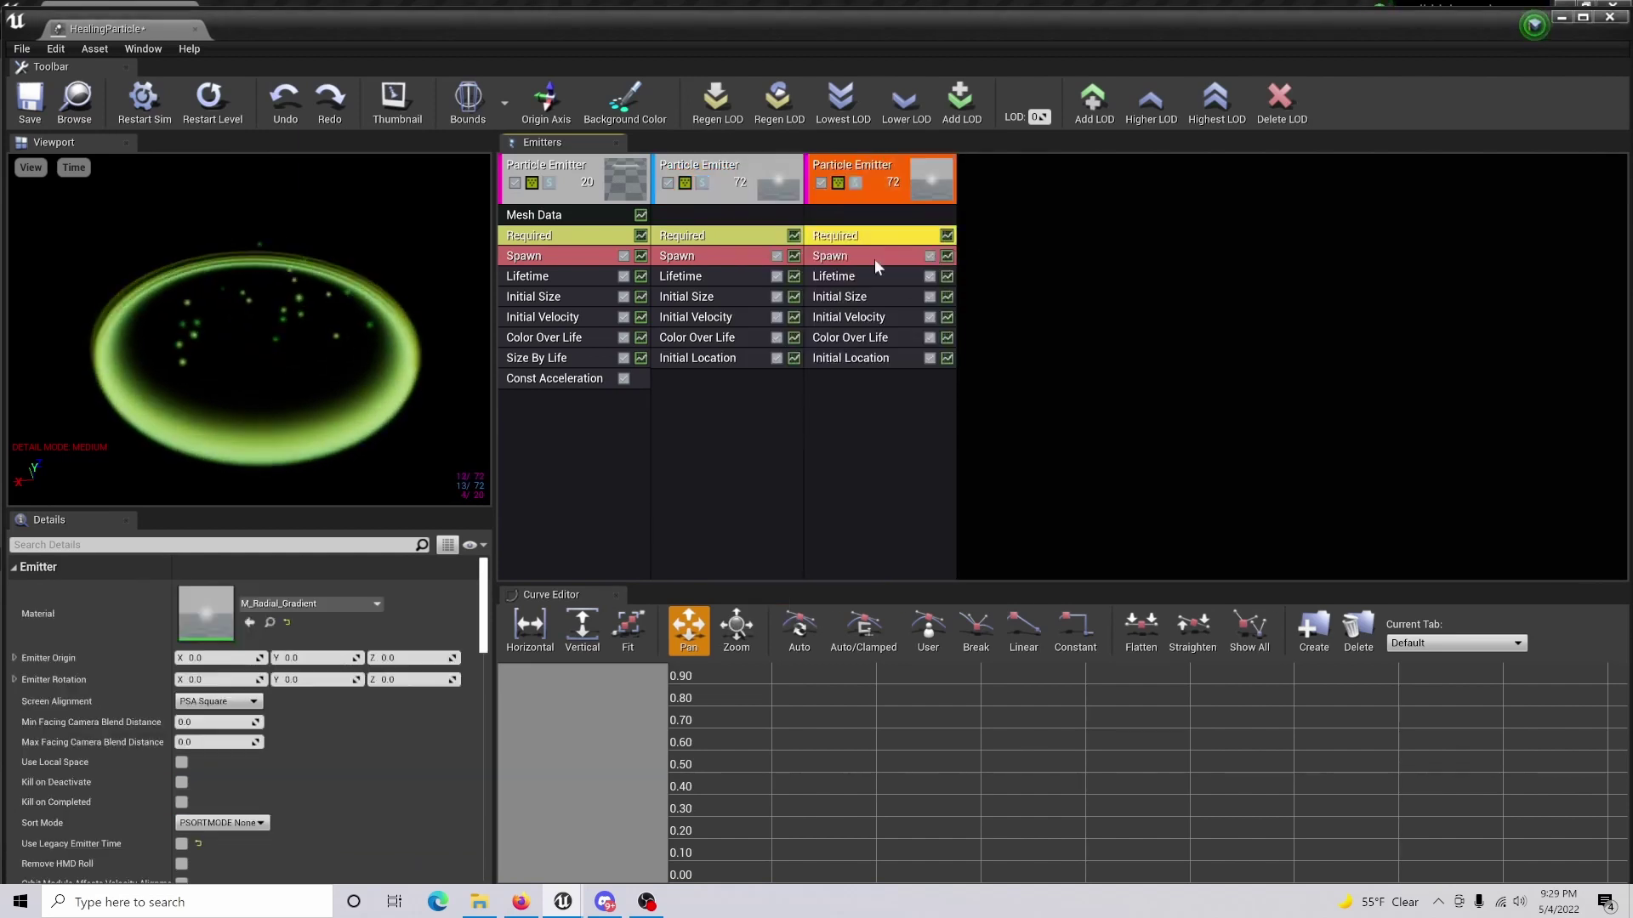
pyautogui.click(362, 603)
pyautogui.write('heal')
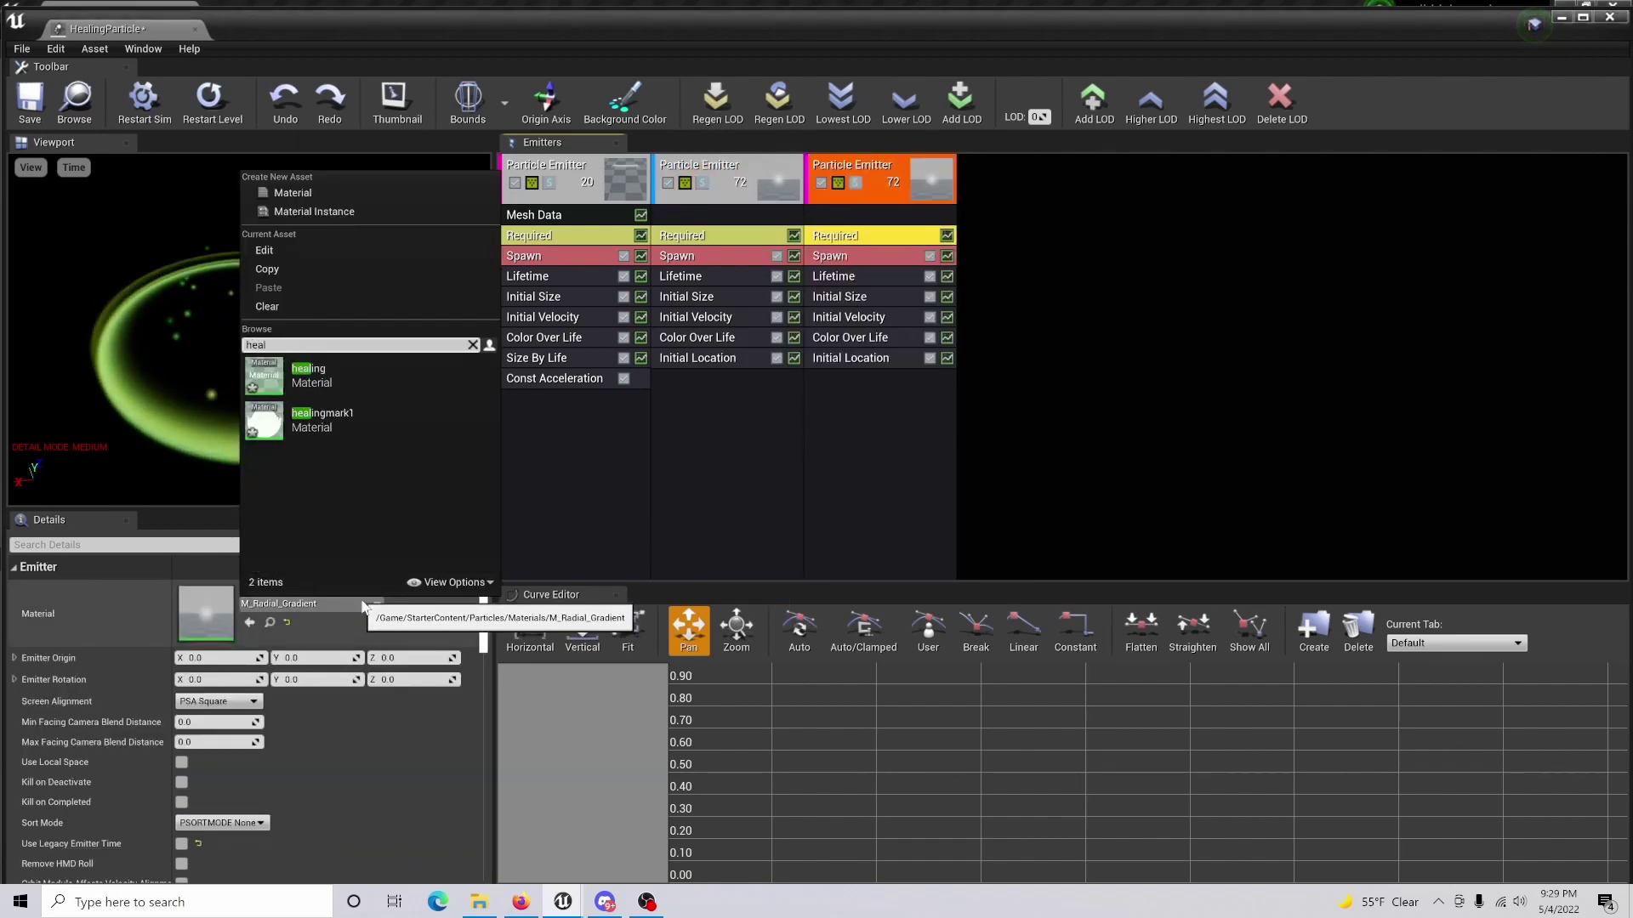
pyautogui.click(354, 416)
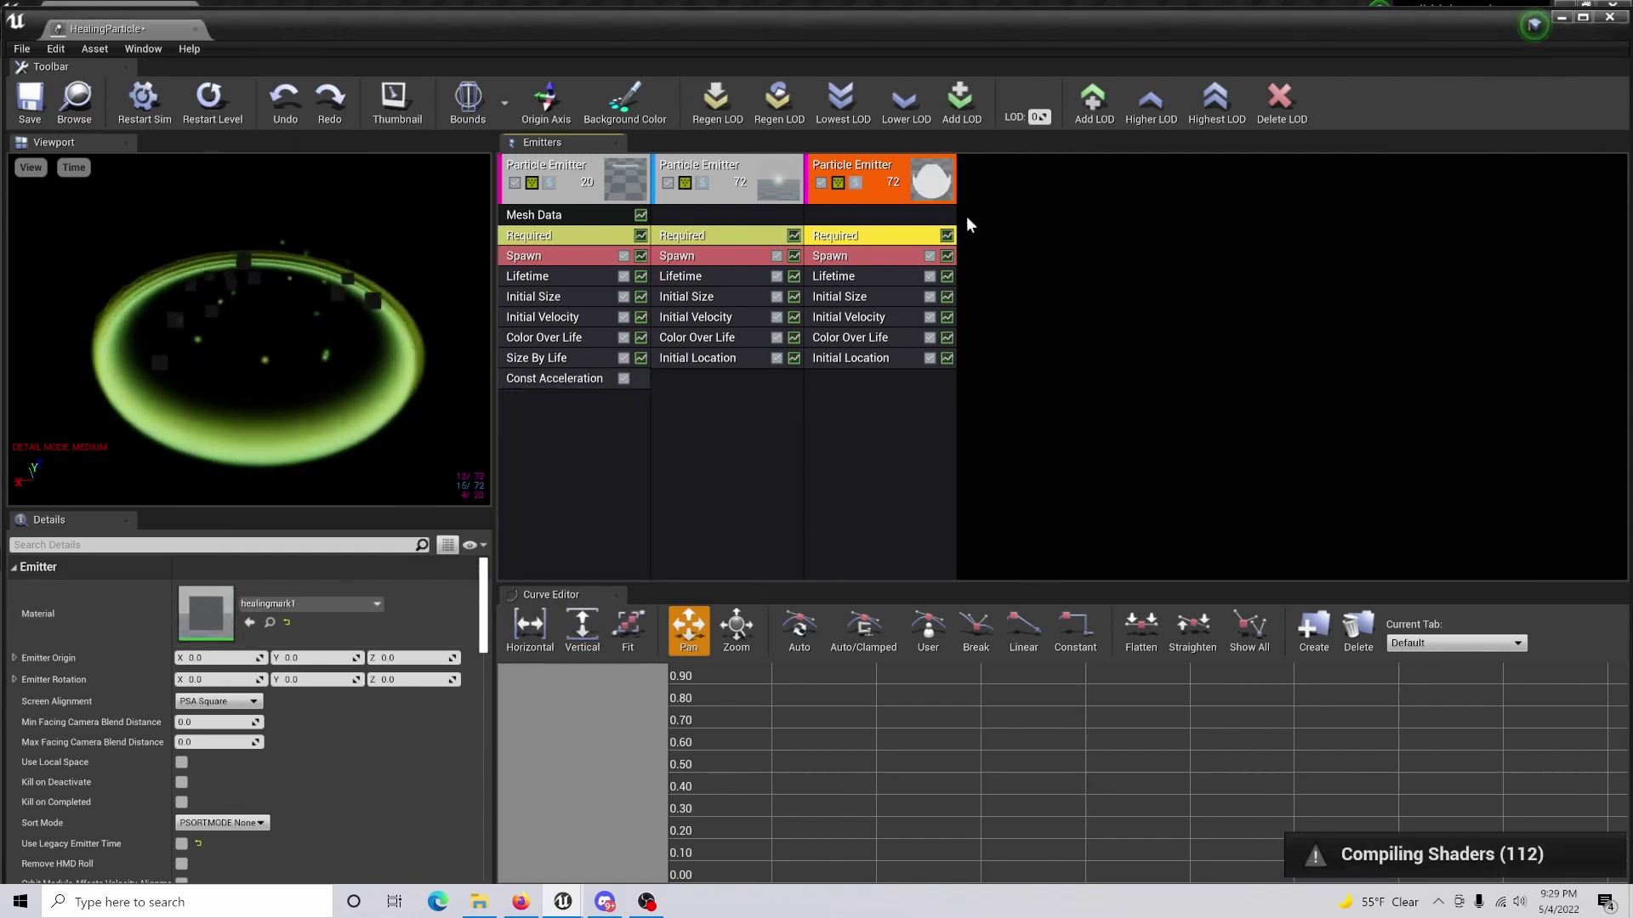
# Set the duplicated emitter's maximum Start Size to 18 in X, Y and Z.
pyautogui.click(893, 299)
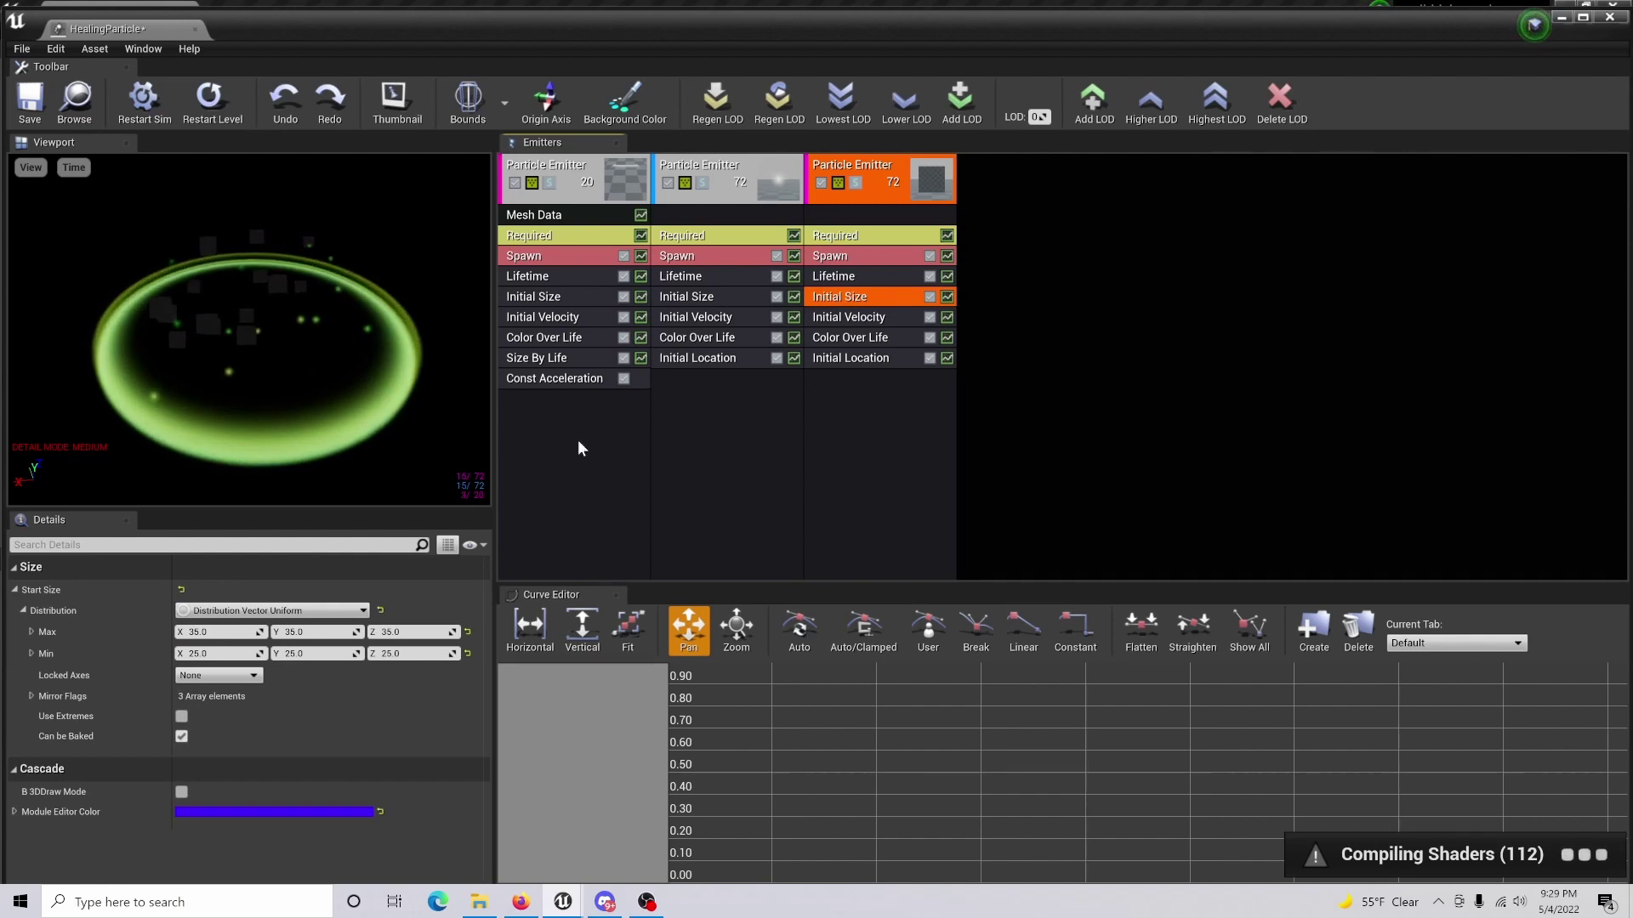
pyautogui.click(217, 632)
pyautogui.write('18')
pyautogui.press('Tab')
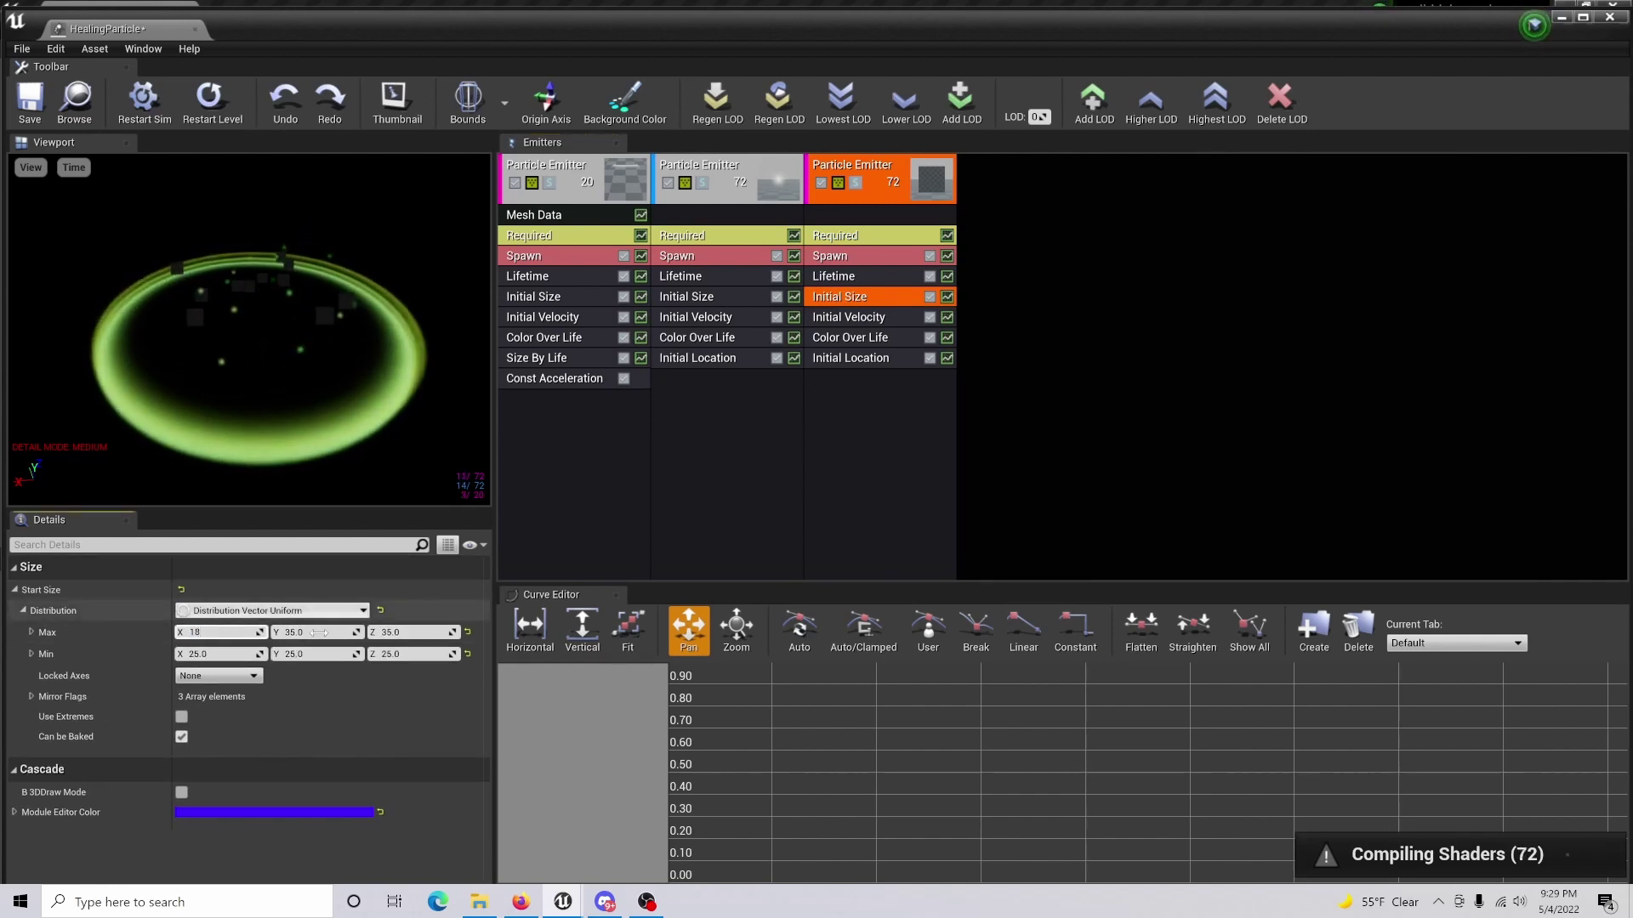
pyautogui.write('18')
pyautogui.click(395, 627)
pyautogui.write('1')
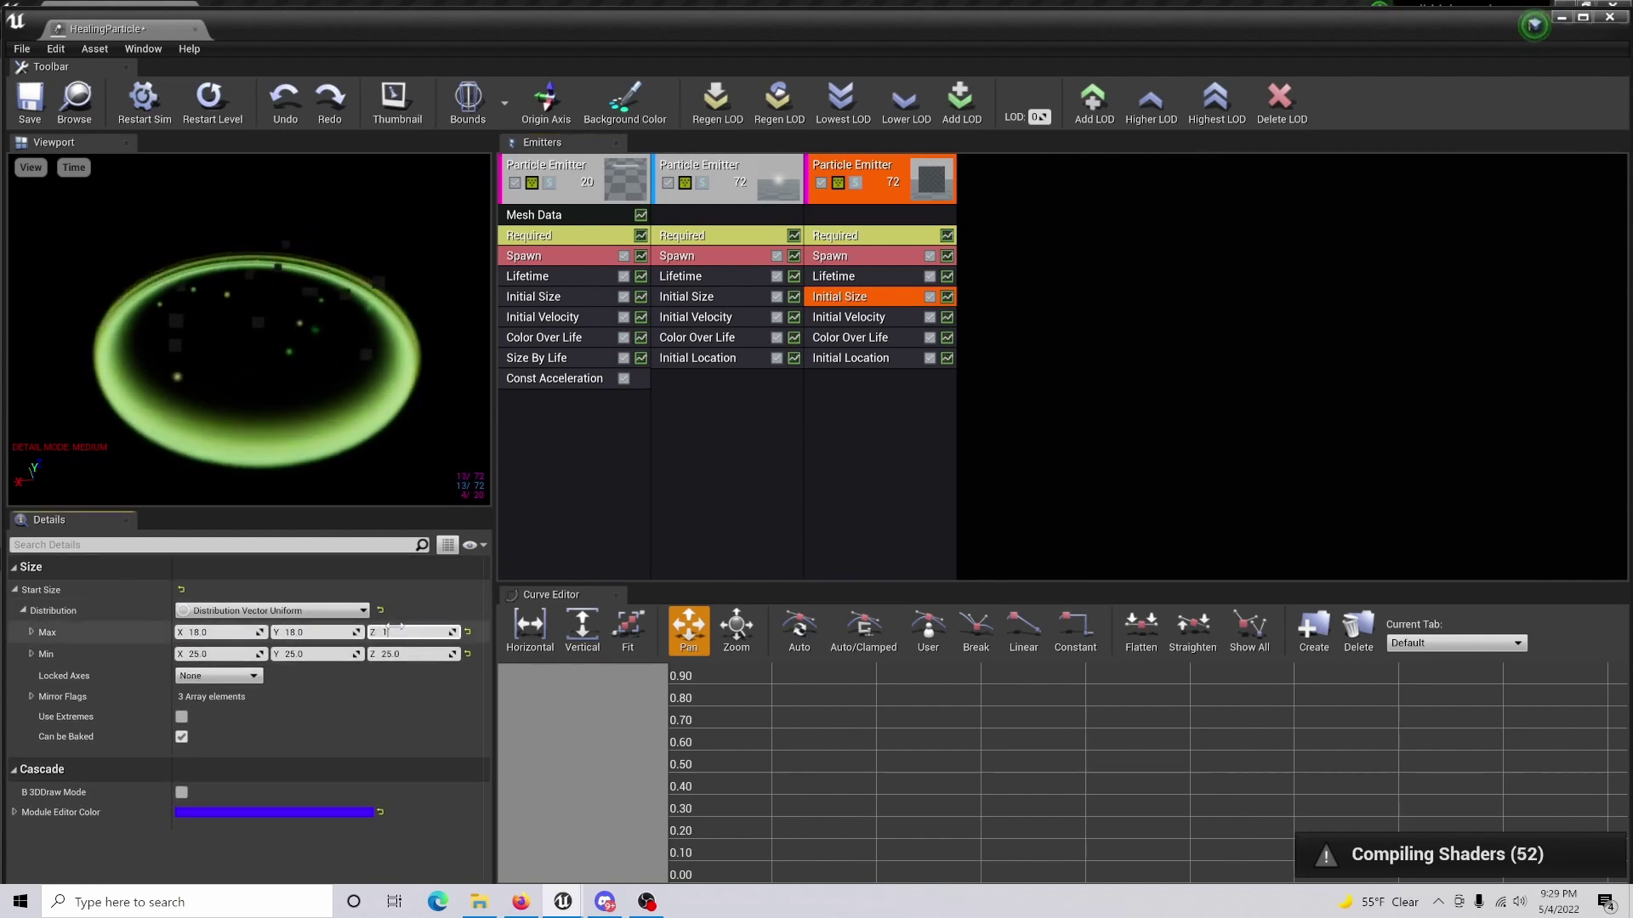
pyautogui.write('8')
# Set the duplicated emitter's minimum Start Size to 14 in X, Y and Z.
pyautogui.click(226, 654)
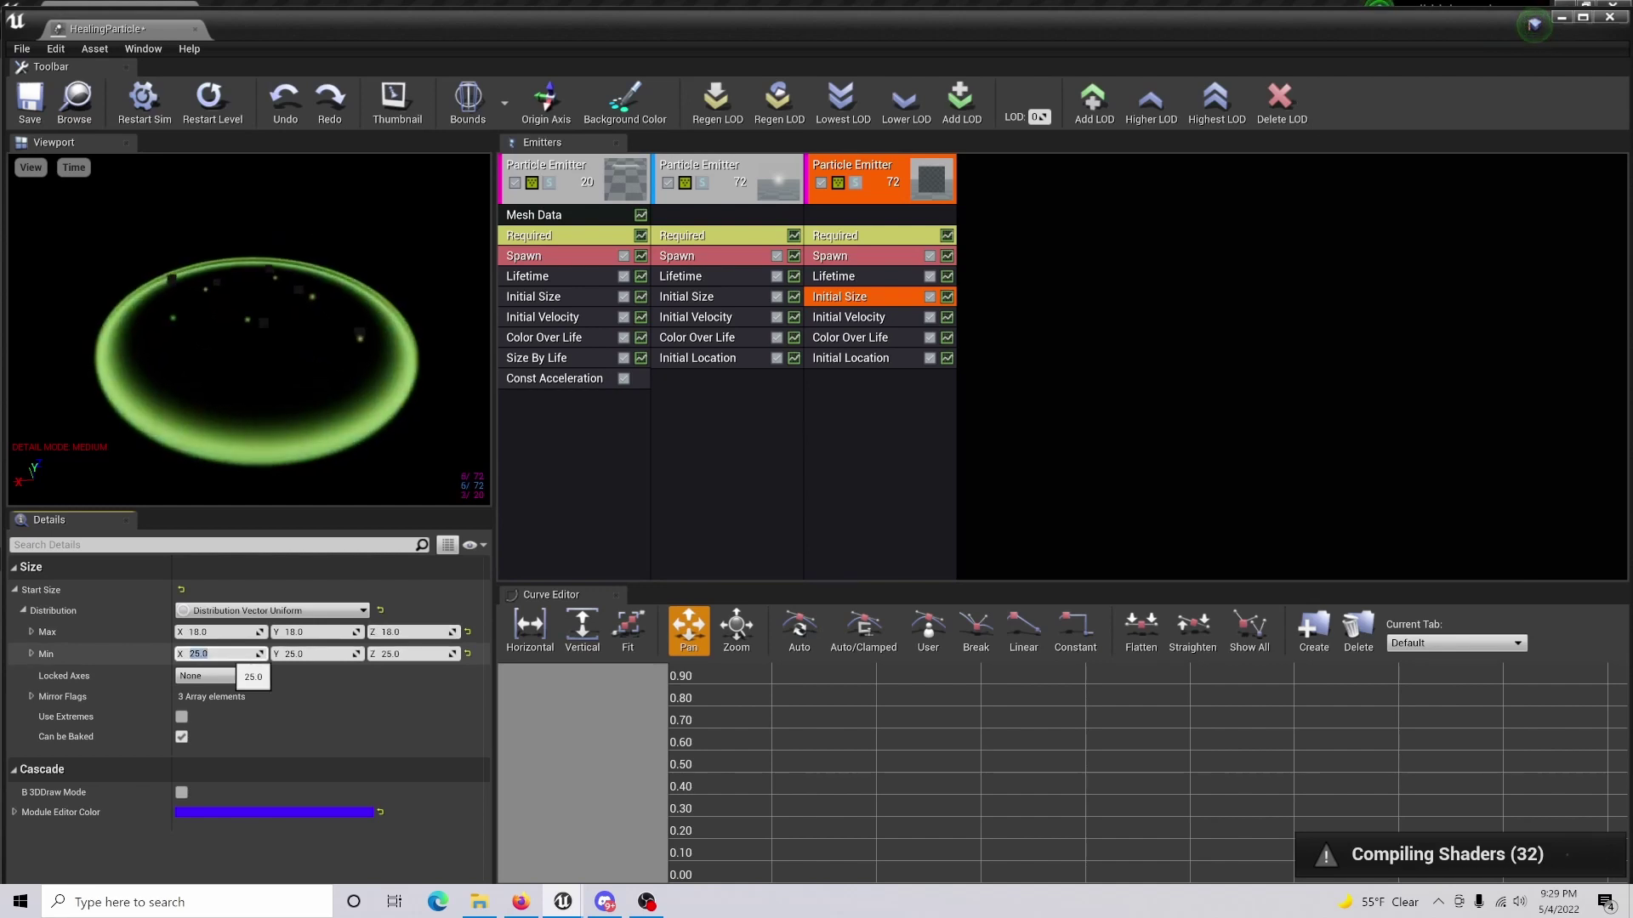
pyautogui.write('14')
pyautogui.click(313, 654)
pyautogui.write('14')
pyautogui.click(402, 653)
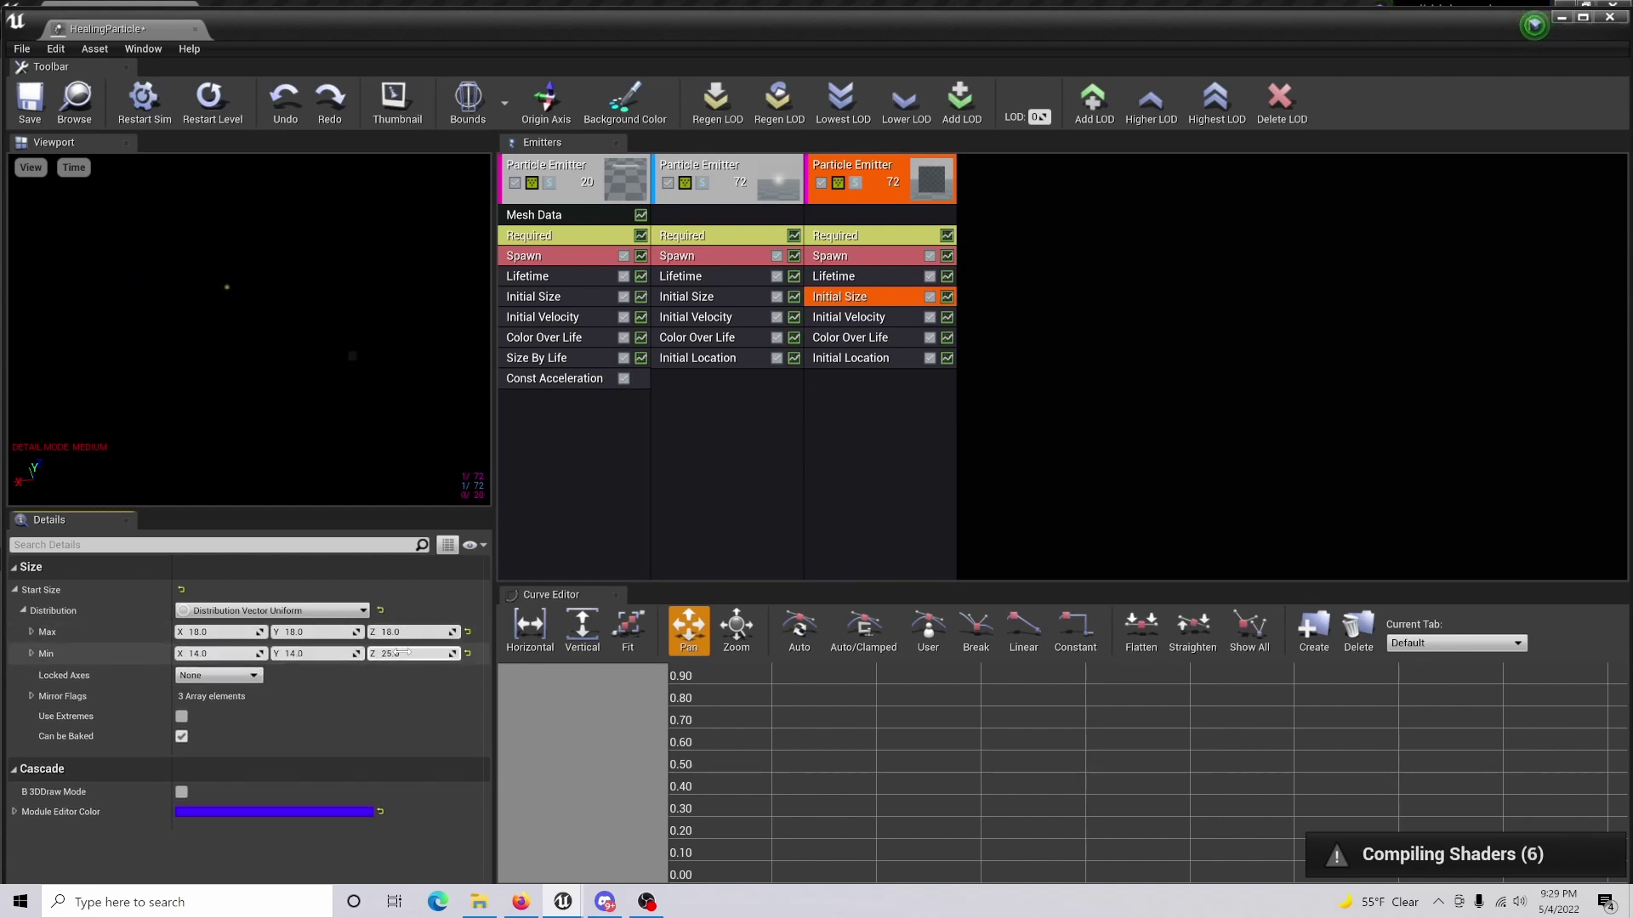
pyautogui.write('14')
pyautogui.press('Return')
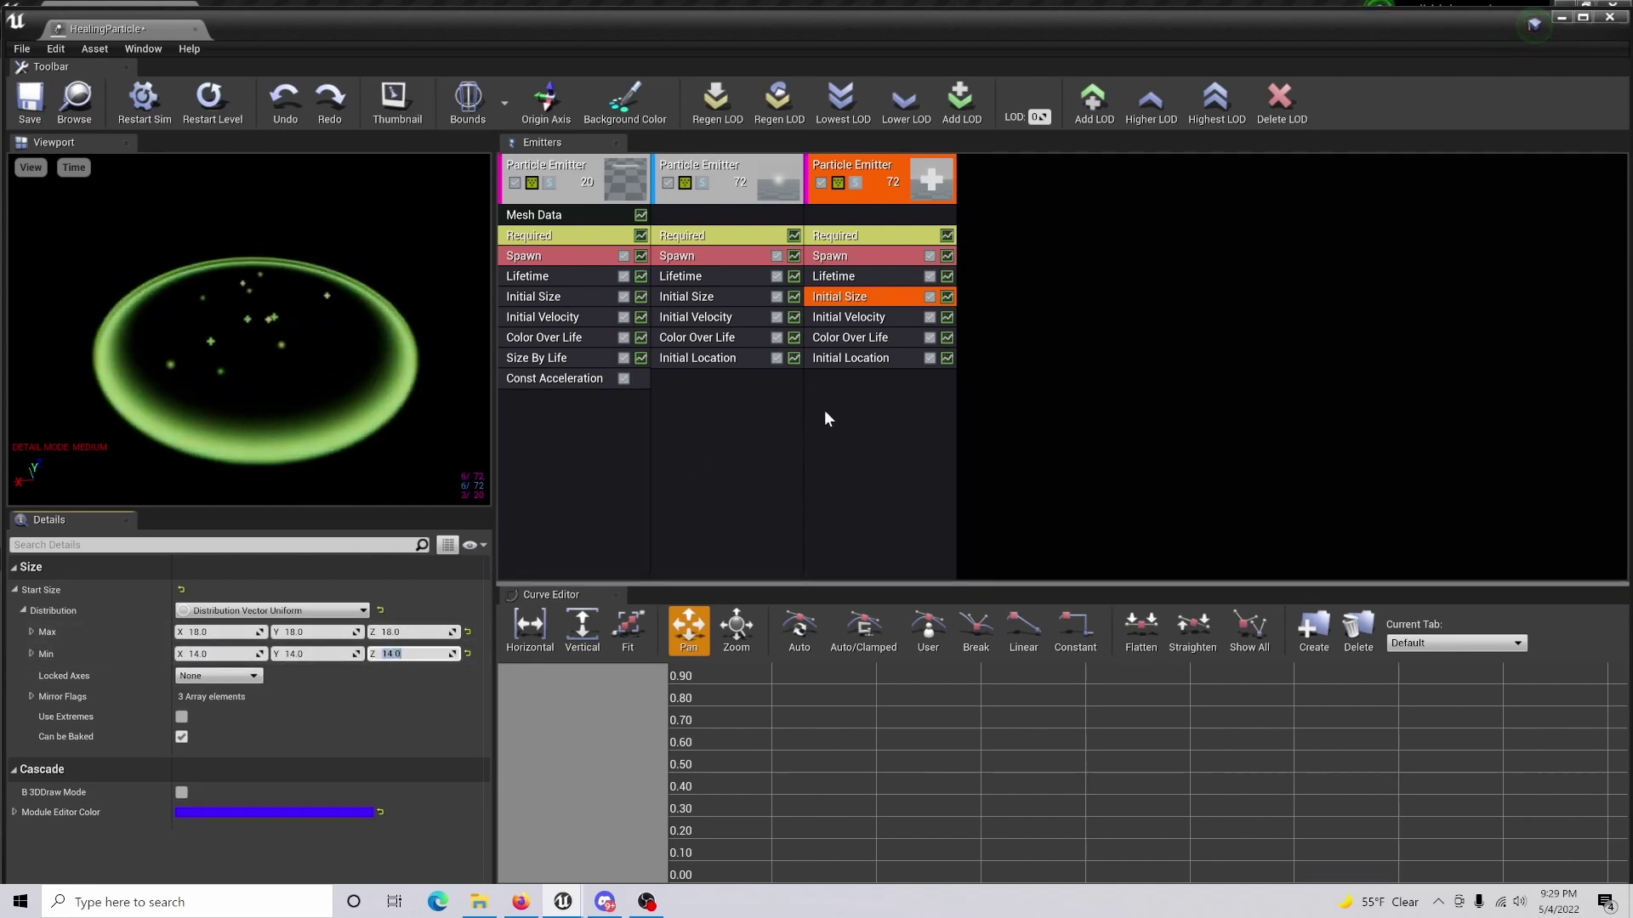
# Add a Const Acceleration module to the third emitter and open its settings.
pyautogui.rightClick(850, 410)
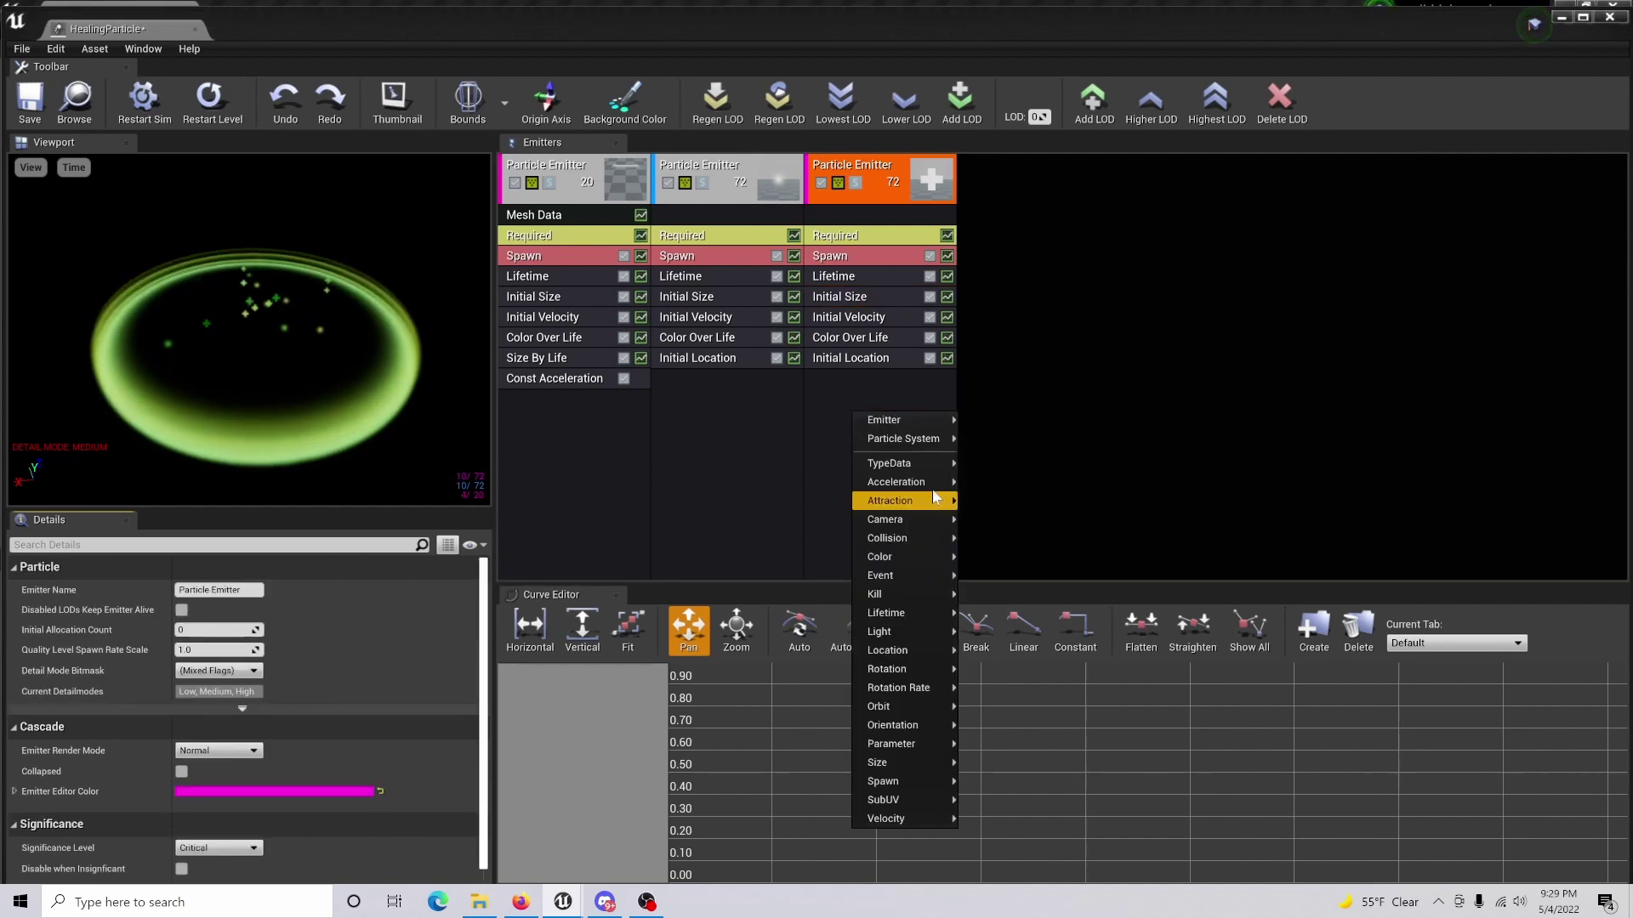
pyautogui.moveTo(934, 490)
pyautogui.click(1032, 505)
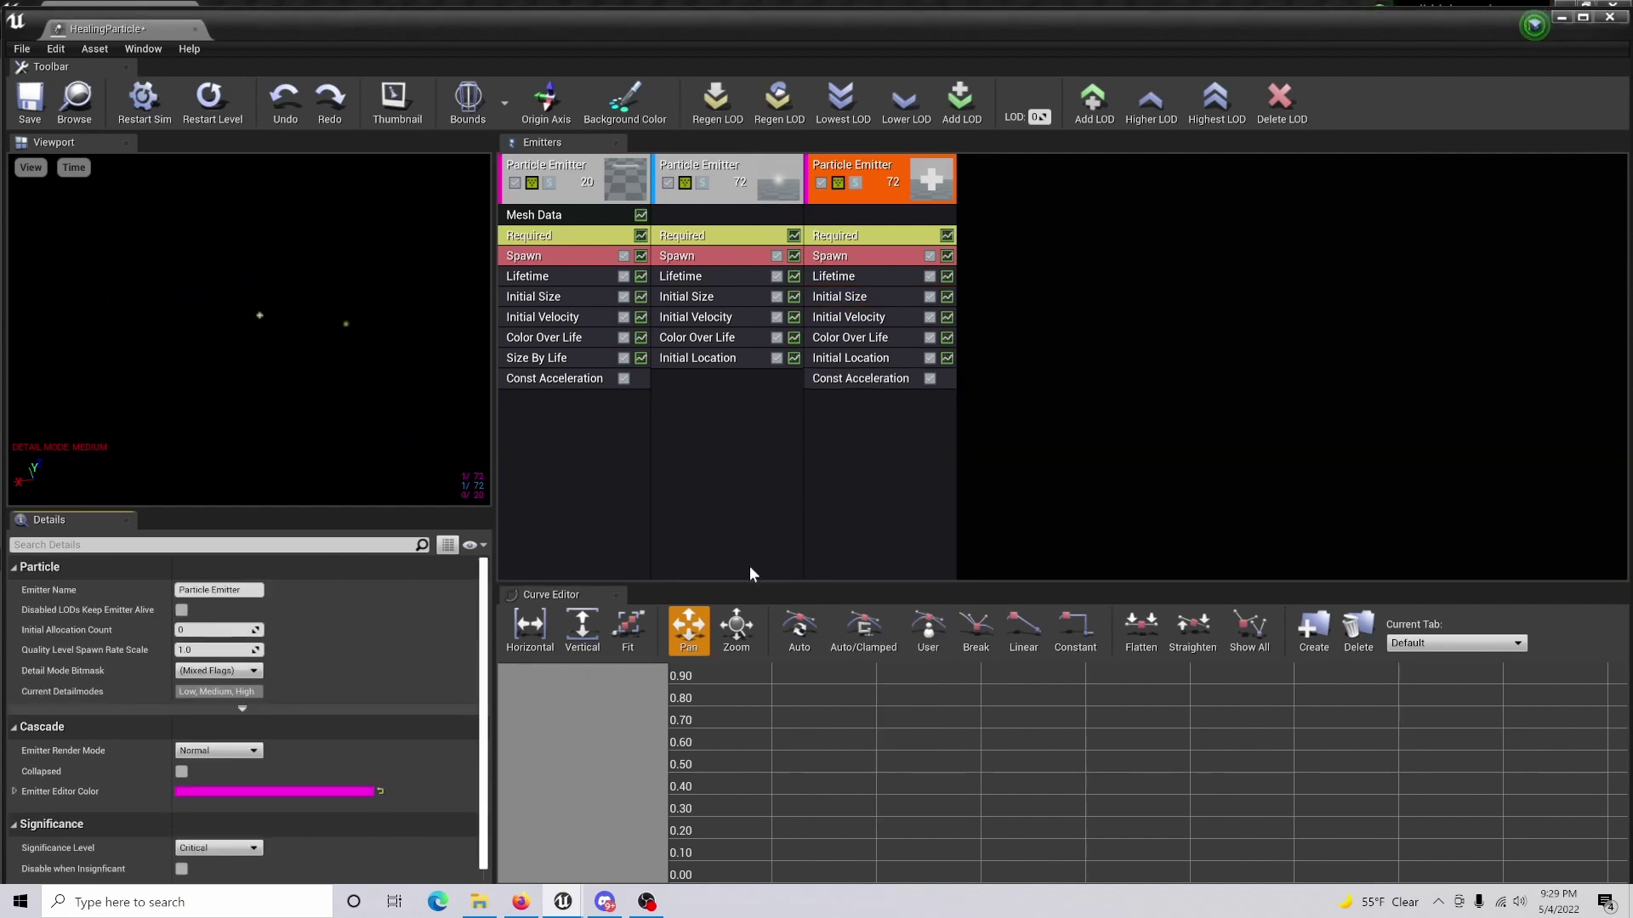
pyautogui.click(882, 379)
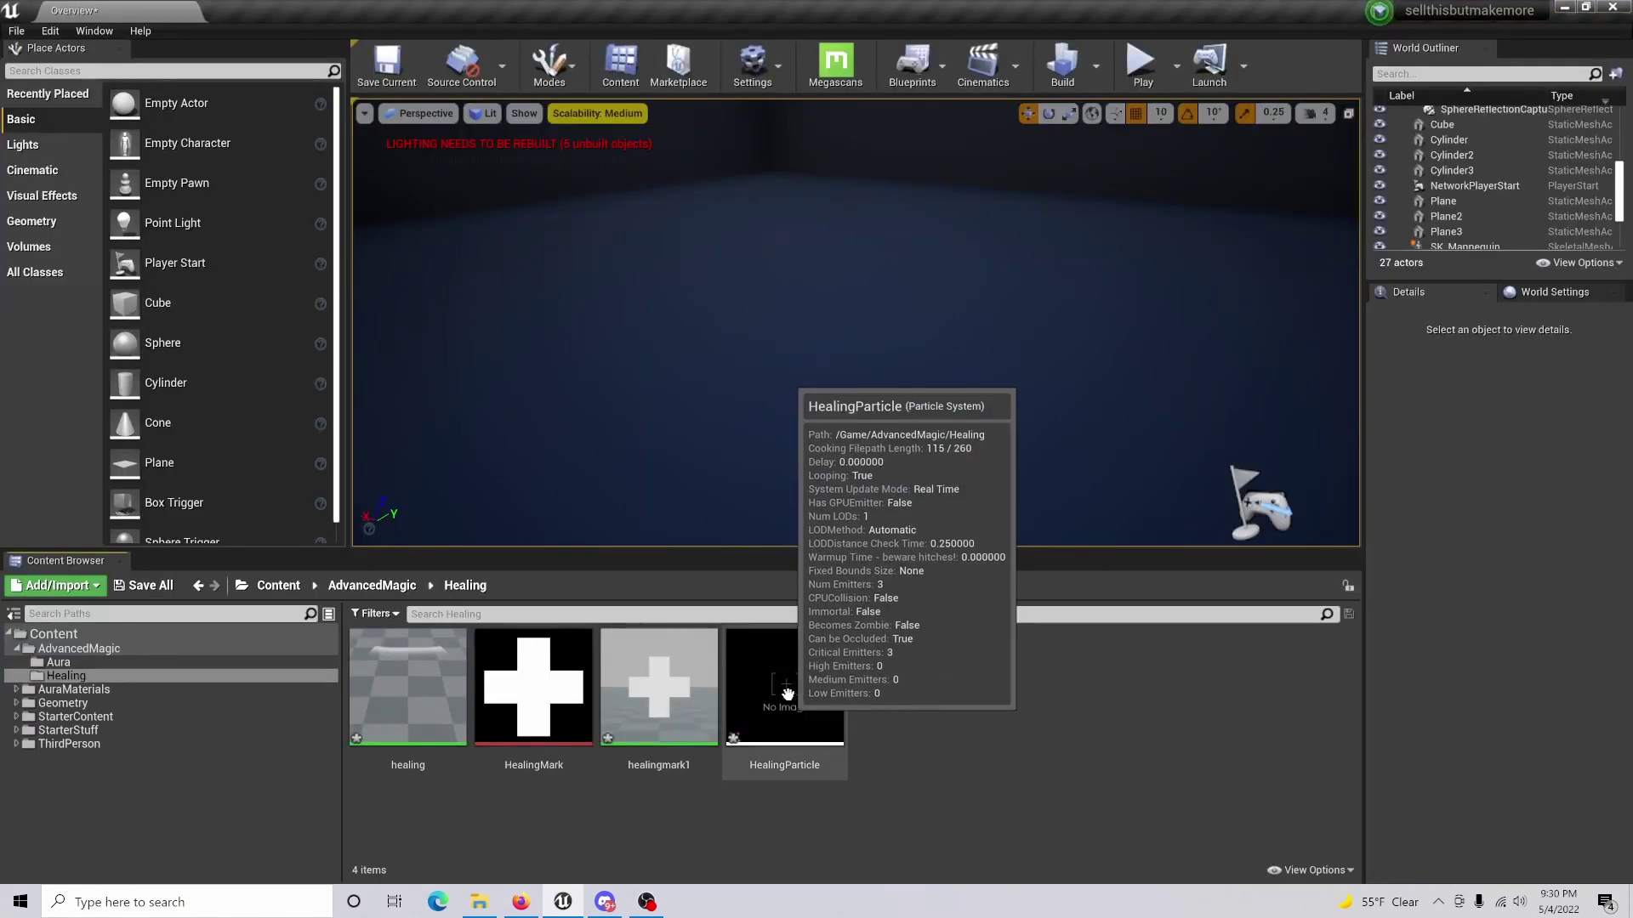
# Place the HealingParticle system on the level floor and scale it to about 0.825 in X and 0.717 in Y.
pyautogui.moveTo(784, 689)
pyautogui.mouseDown()
pyautogui.moveTo(818, 417)
pyautogui.moveTo(816, 442)
pyautogui.mouseUp()
pyautogui.moveTo(817, 443)
pyautogui.mouseDown(button='right')
pyautogui.moveTo(612, 459)
pyautogui.moveTo(748, 510)
pyautogui.moveTo(864, 460)
pyautogui.moveTo(864, 425)
pyautogui.moveTo(765, 400)
pyautogui.mouseUp(button='right')
pyautogui.moveTo(1476, 513)
pyautogui.mouseDown()
pyautogui.moveTo(1427, 513)
pyautogui.moveTo(1496, 513)
pyautogui.moveTo(1482, 513)
pyautogui.mouseUp()
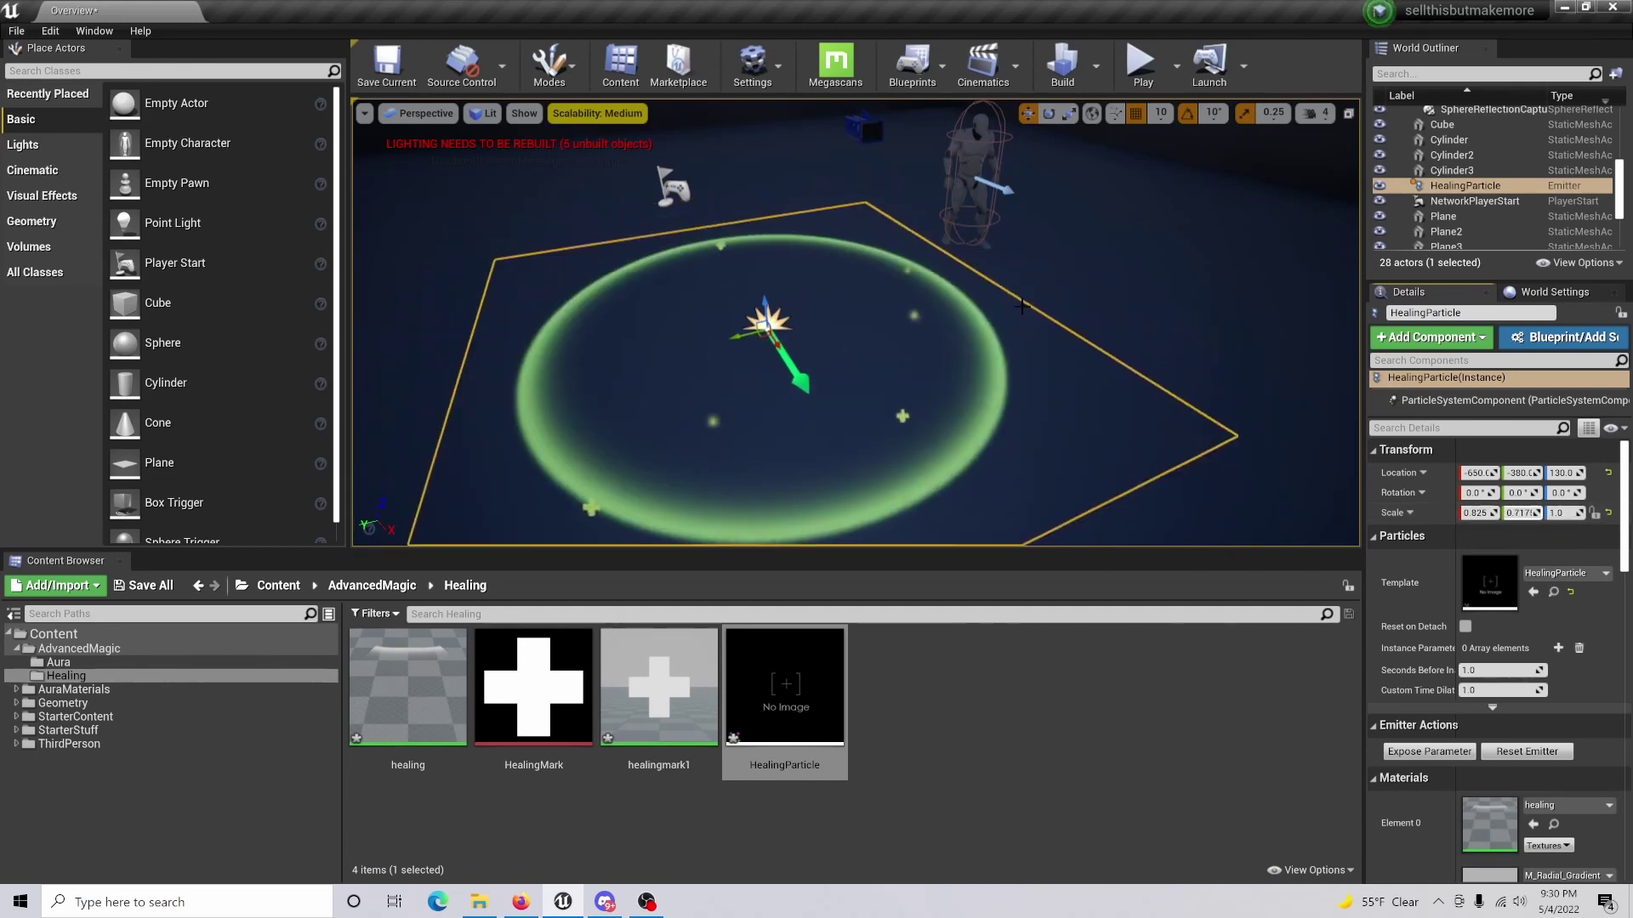